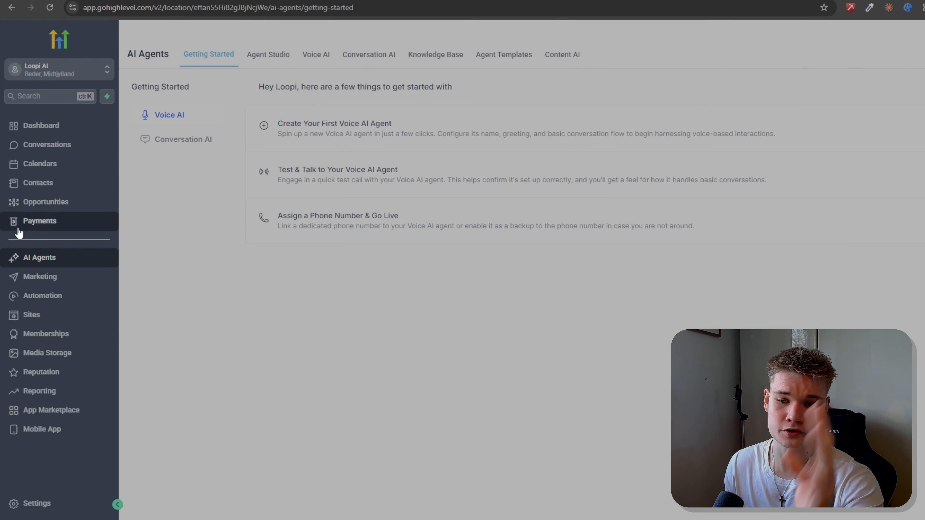
# Step: Open the Voice AI section and bring up the details form for creating a new agent
pyautogui.click(316, 55)
pyautogui.scroll(-2, 347, 275)
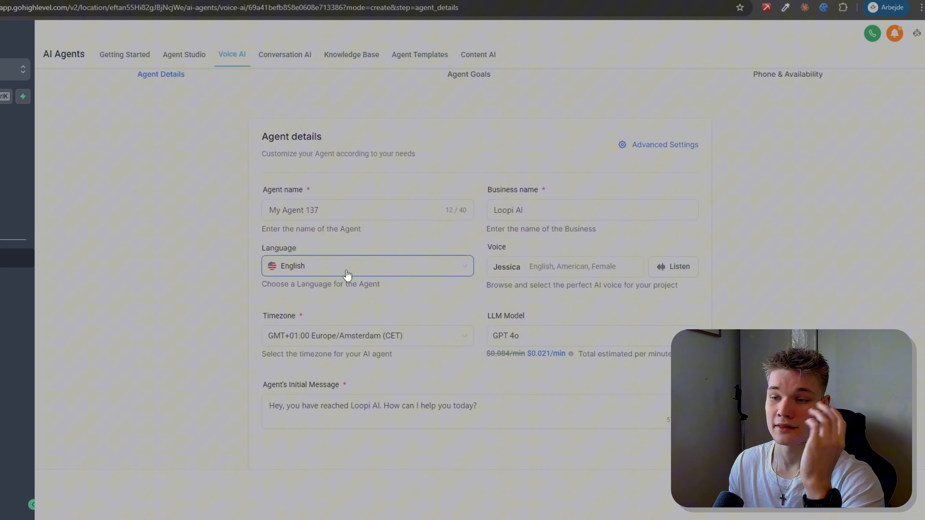
pyautogui.scroll(1, 351, 271)
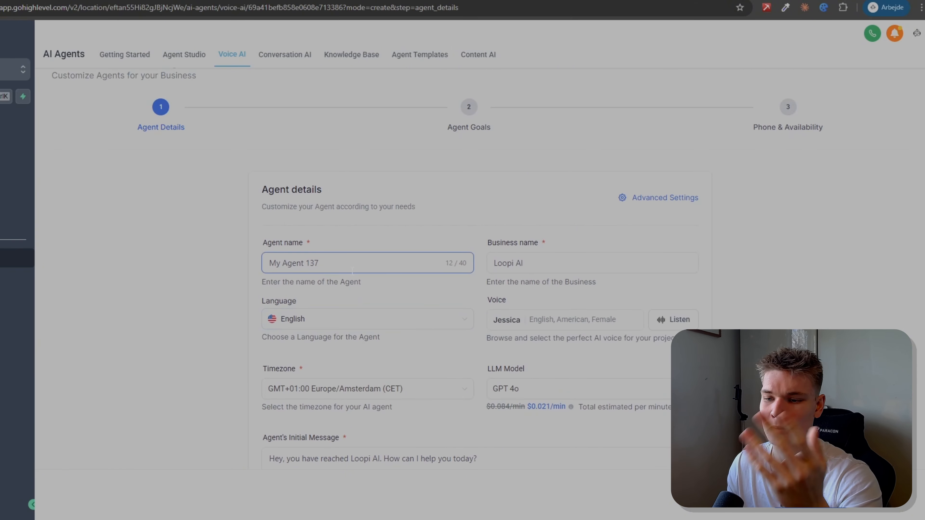
# Step: Replace the default agent name with a first name and check the business name field
pyautogui.moveTo(262, 243); pyautogui.dragTo(267, 243)
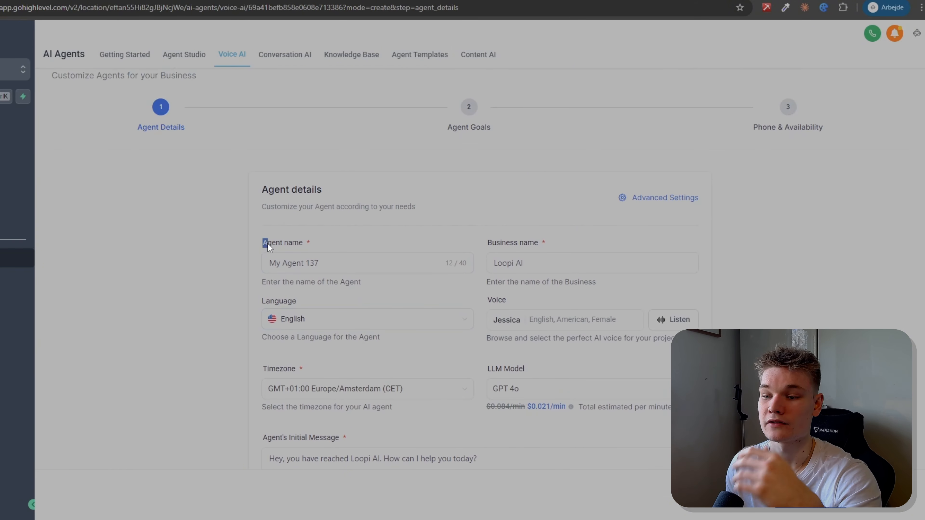
pyautogui.moveTo(476, 245); pyautogui.dragTo(558, 248)
pyautogui.click(414, 303)
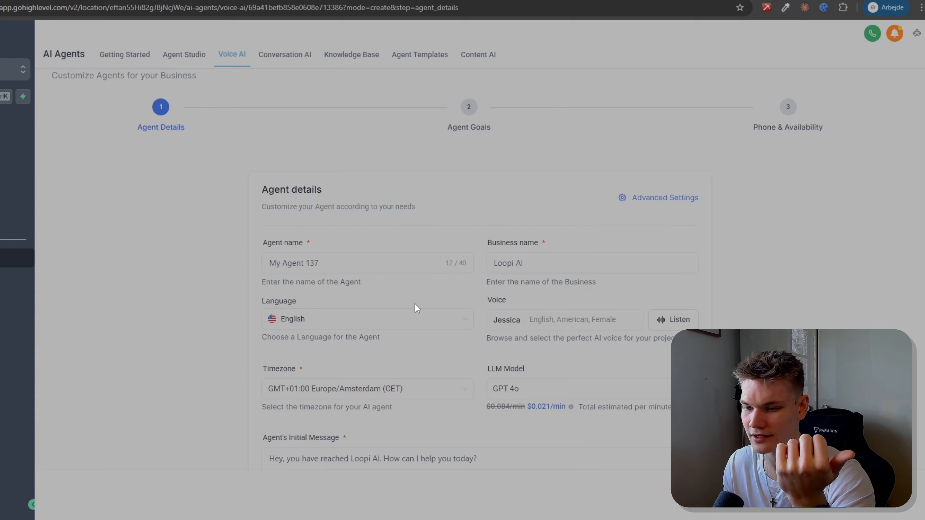
pyautogui.click(402, 320)
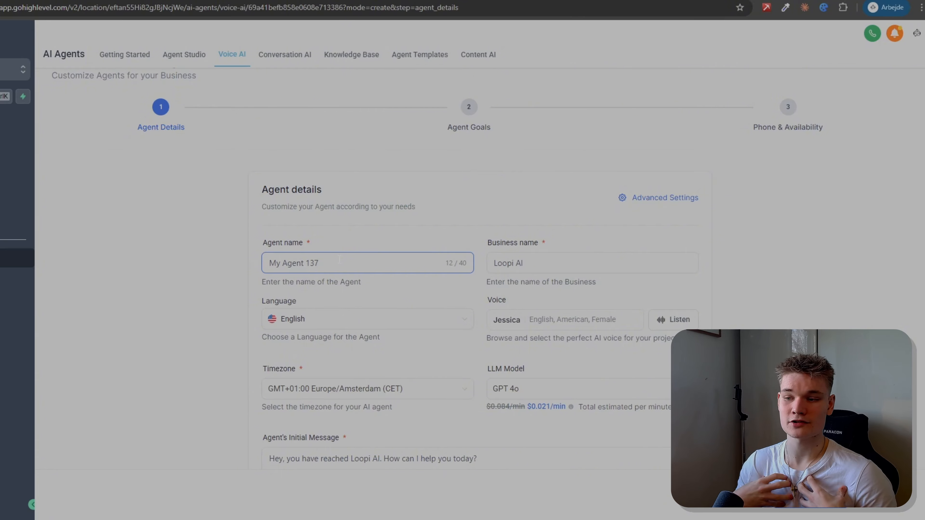
pyautogui.hotkey('ctrl', 'a')
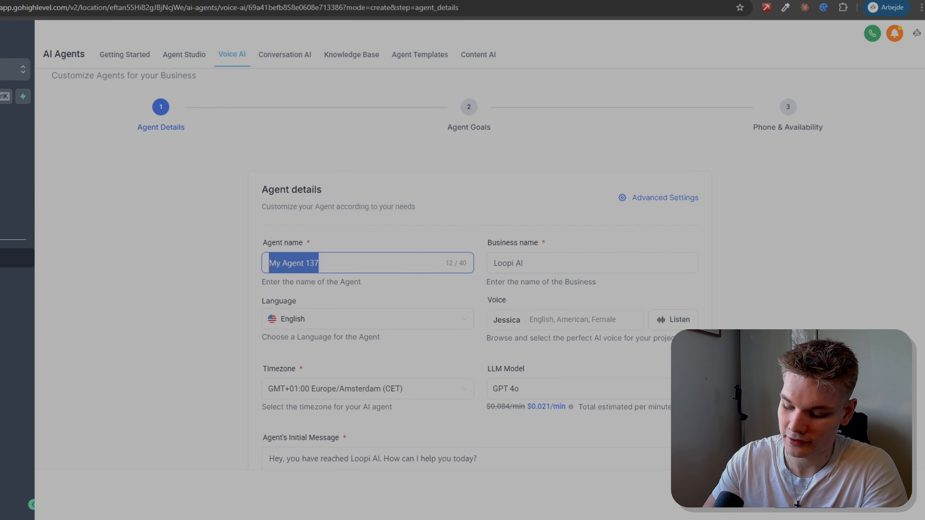
pyautogui.write('Kasper')
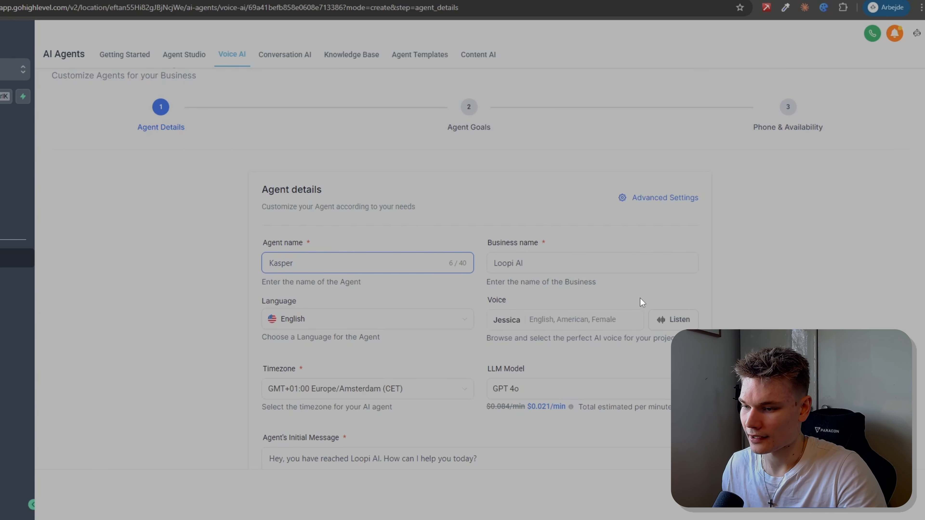
pyautogui.click(522, 260)
pyautogui.hotkey('ctrl', 'a')
pyautogui.click(522, 261)
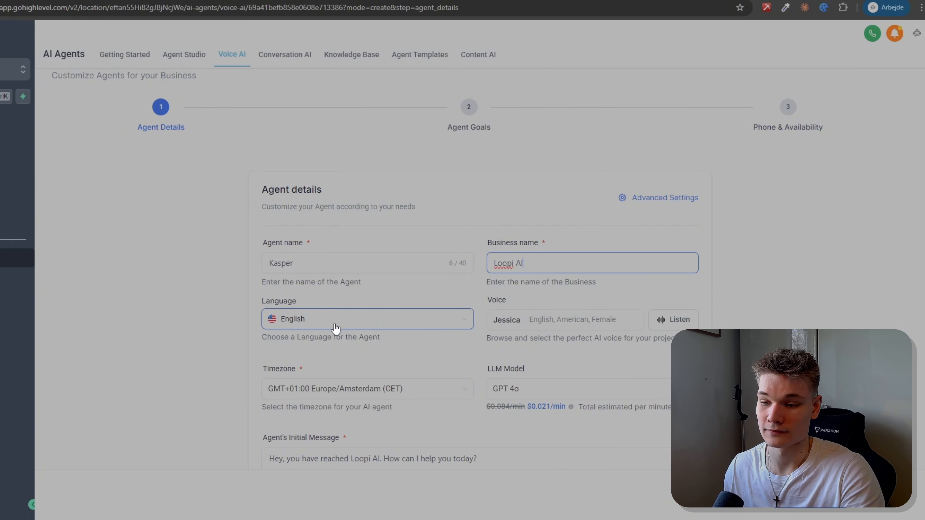
# Step: Open the agent's voice selection and filter the library to male voices with an American accent
pyautogui.click(563, 326)
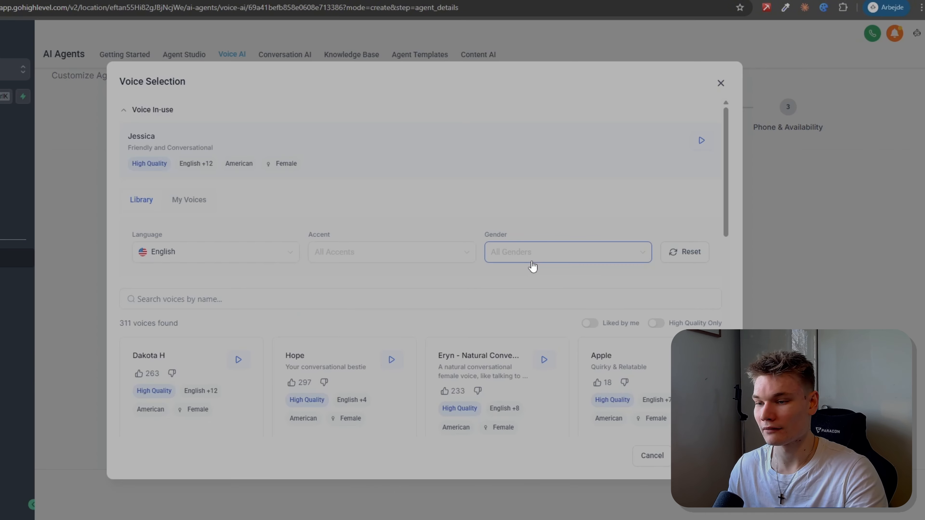
pyautogui.click(542, 257)
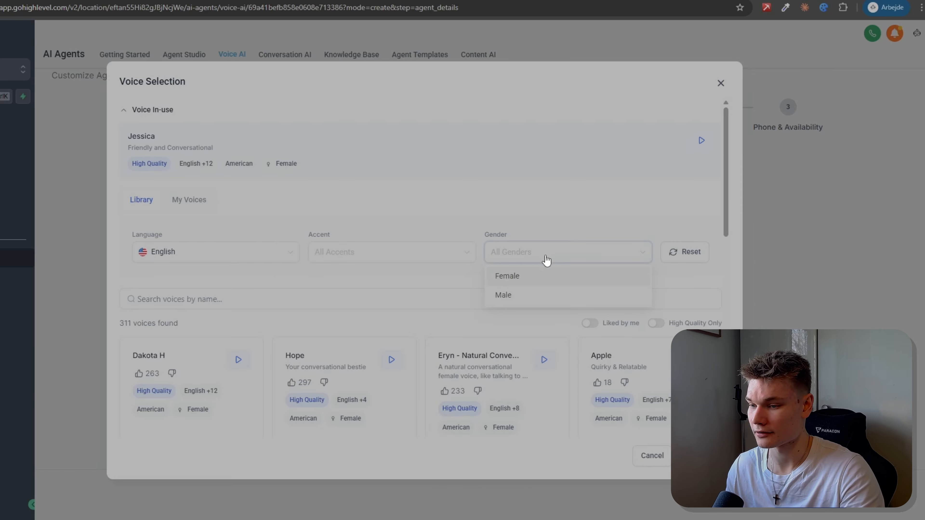
pyautogui.click(517, 297)
pyautogui.click(410, 260)
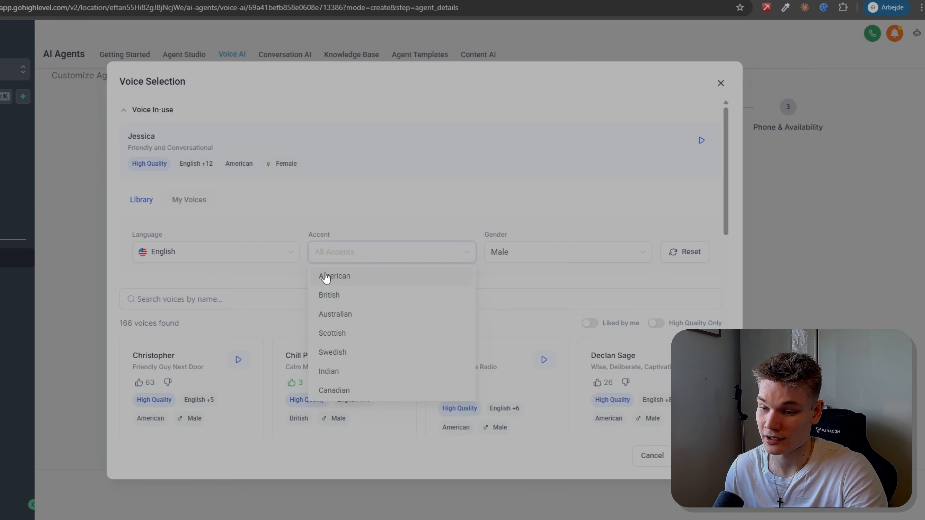
pyautogui.click(346, 278)
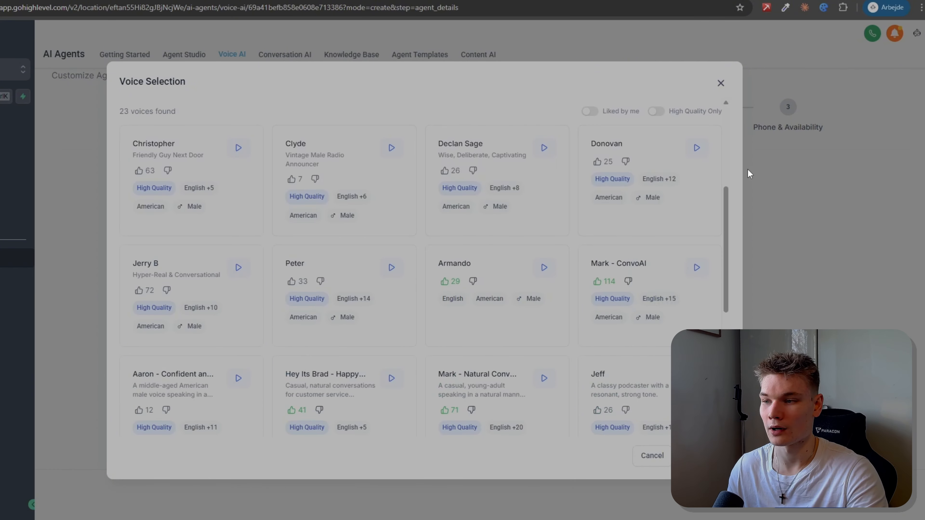
# Step: Assign the Mark - ConvoAI voice from the liked voices and play its sample
pyautogui.scroll(5, 694, 230)
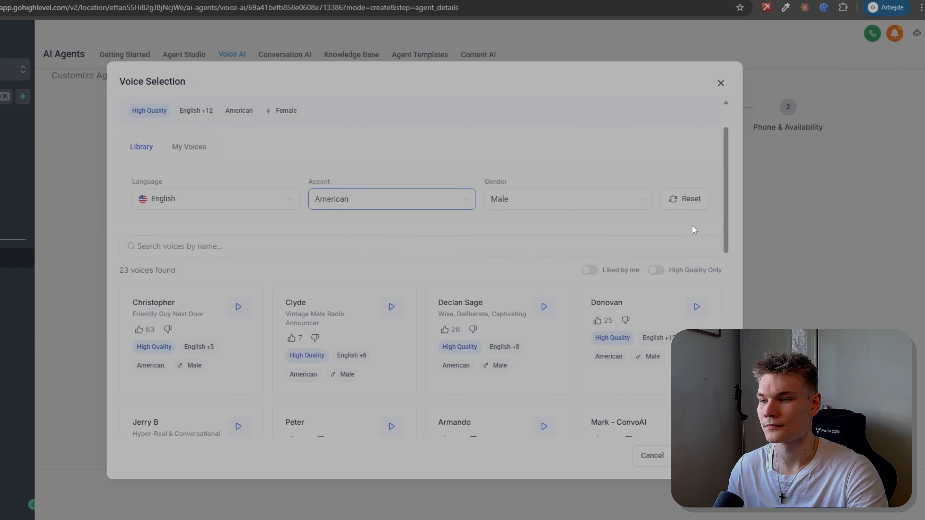
pyautogui.click(590, 270)
pyautogui.scroll(-1, 364, 291)
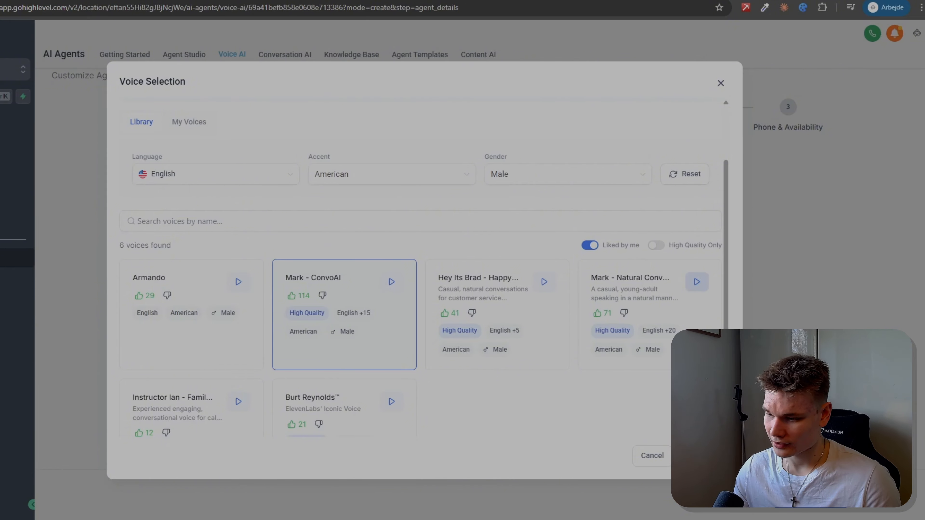
pyautogui.click(702, 455)
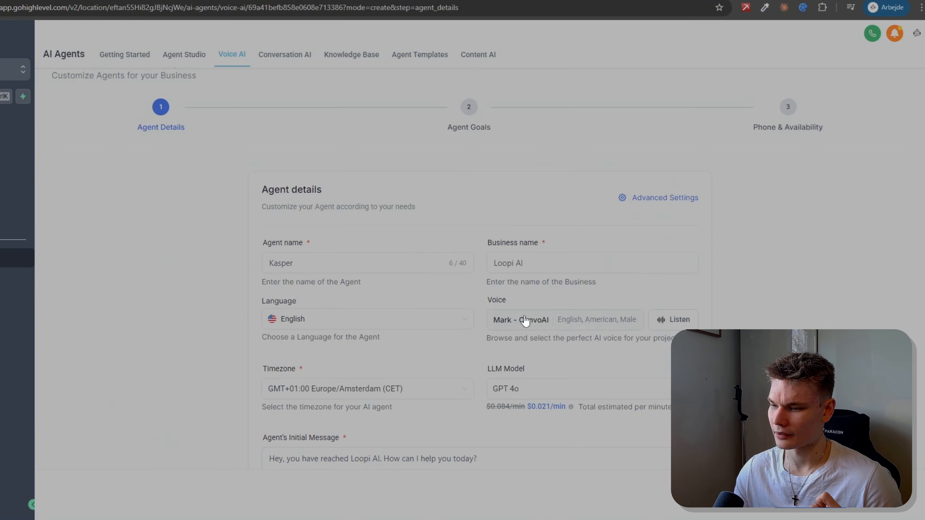
pyautogui.click(676, 323)
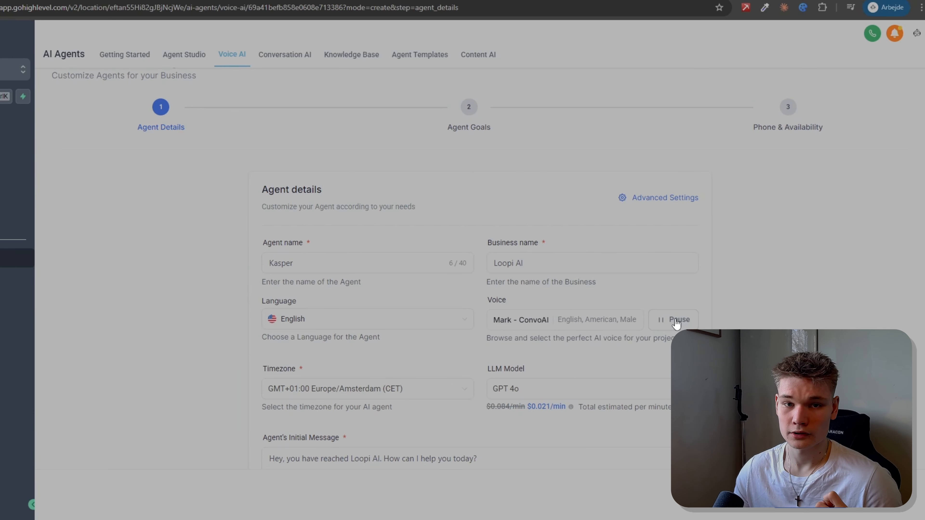
# Step: Search the web in a new tab for "New york timezone"
pyautogui.scroll(-2, 358, 317)
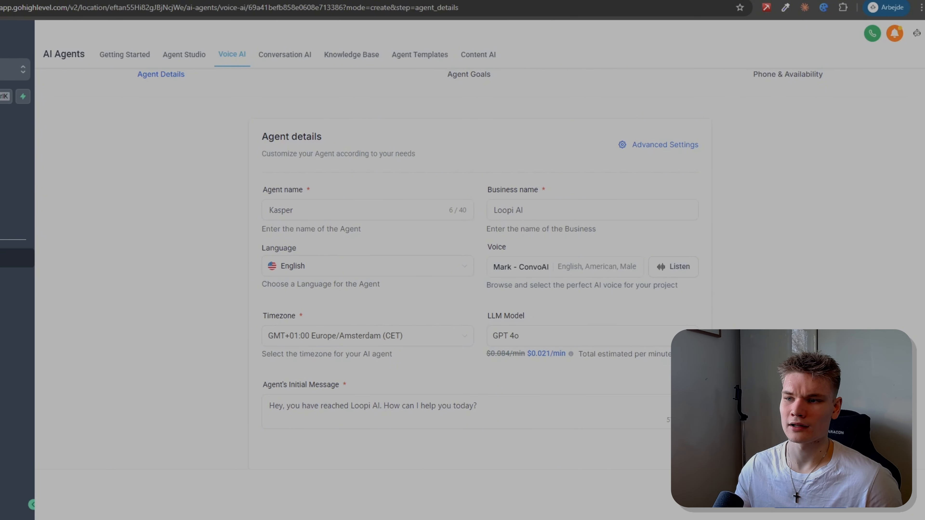
pyautogui.hotkey('ctrl', 't')
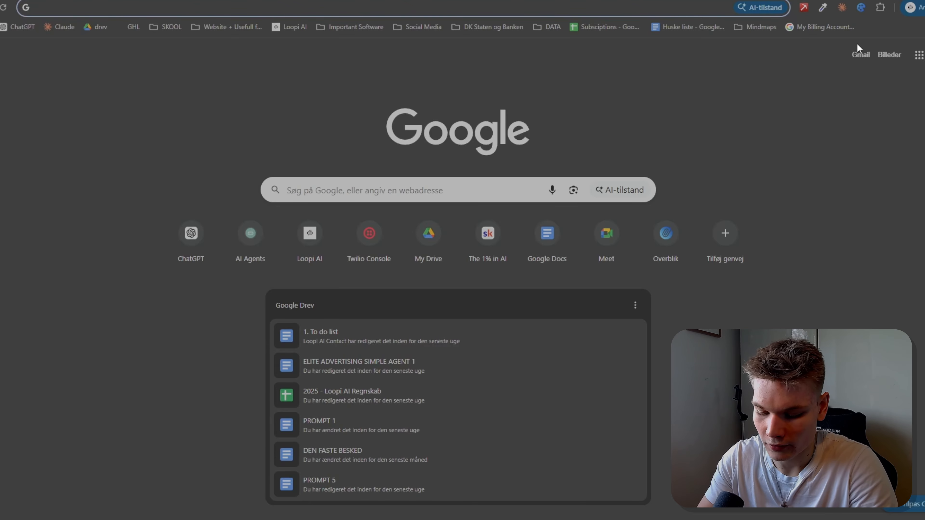
pyautogui.write('New yoi')
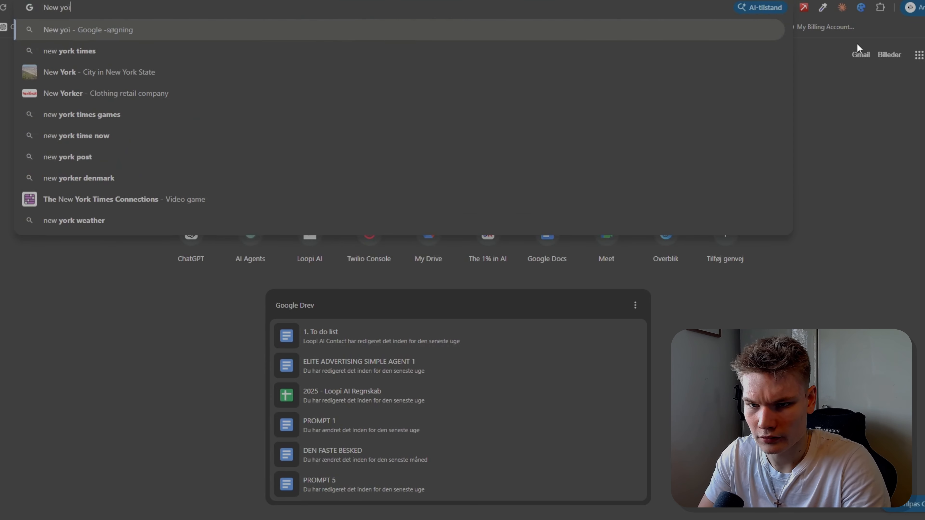
pyautogui.press('BackSpace')
pyautogui.write('rk timezo')
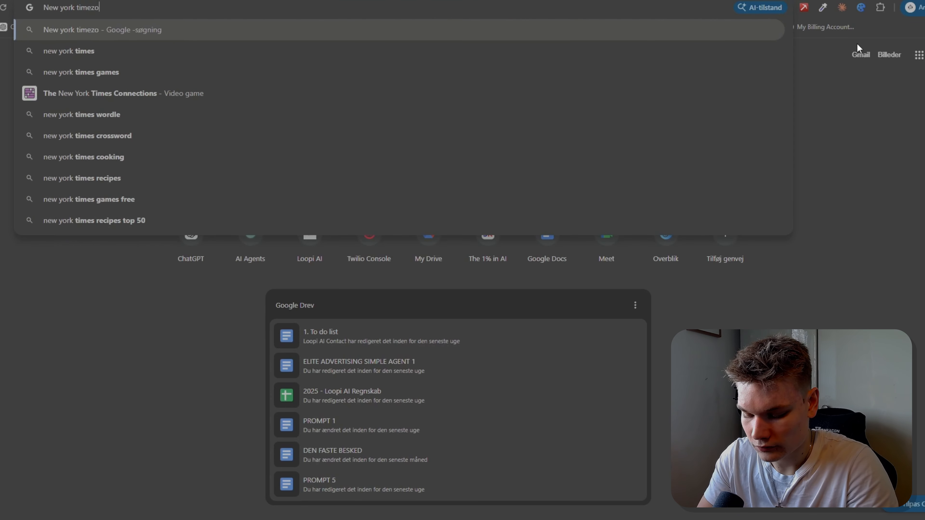
pyautogui.write('ne')
pyautogui.press('Return')
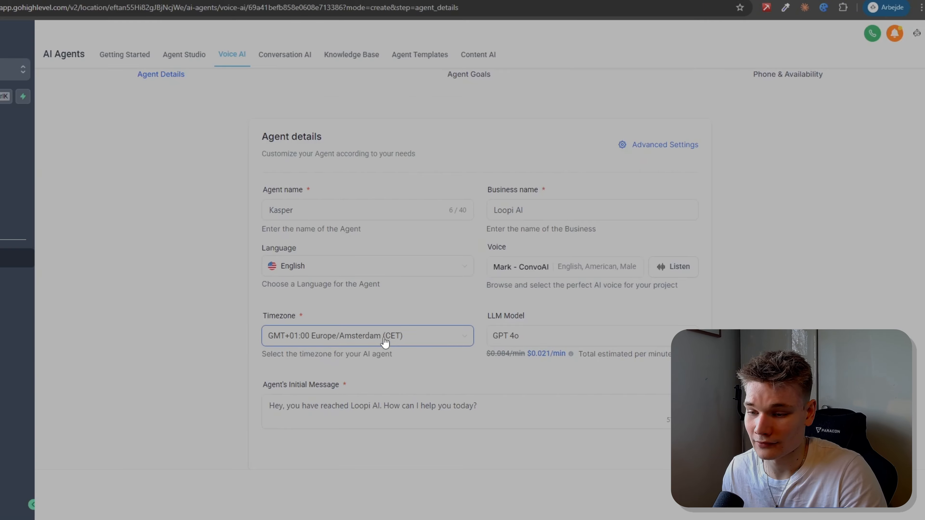
# Step: Examine the agent's timezone setting and the list of available LLM models with their per-minute prices
pyautogui.click(393, 345)
pyautogui.click(546, 335)
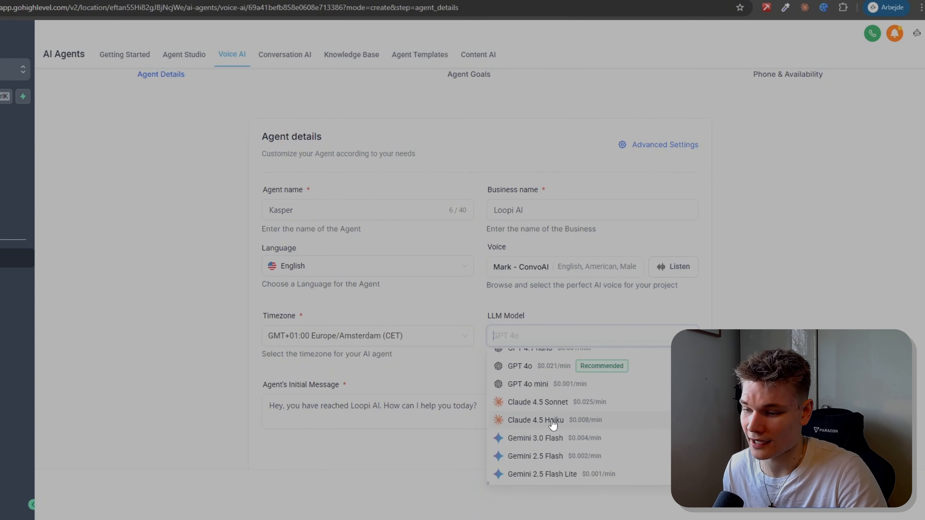
pyautogui.scroll(4, 570, 431)
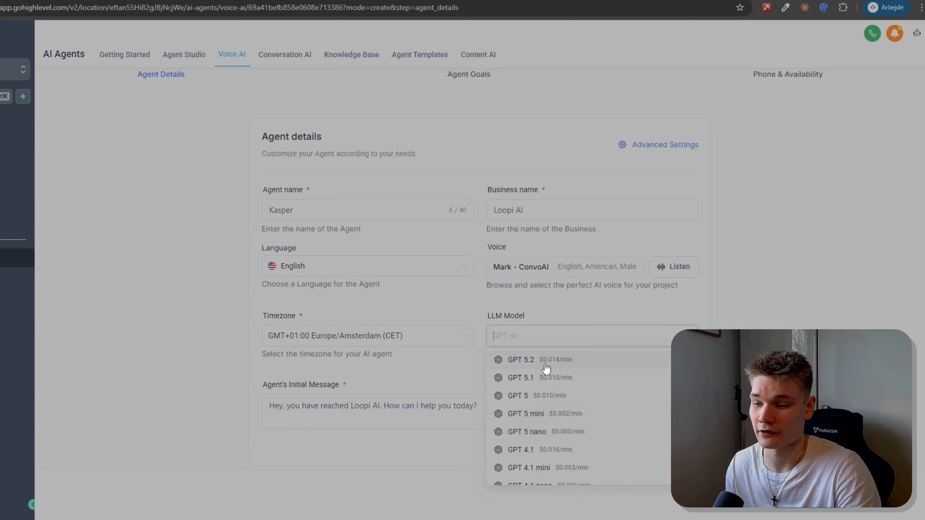
# Step: Change the agent's initial message to "Hey, you have reached Loopi AI support line. How can I help you today?"
pyautogui.click(302, 424)
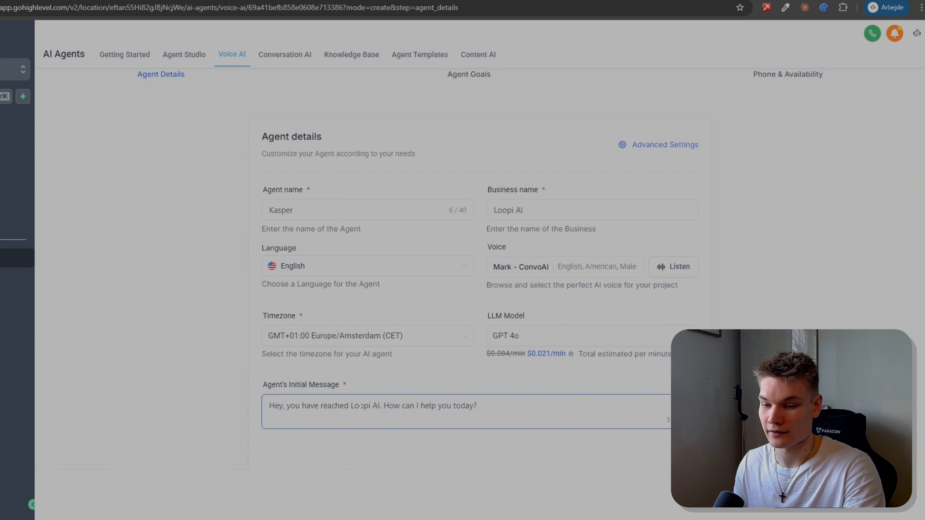
pyautogui.click(351, 405)
pyautogui.write('Support')
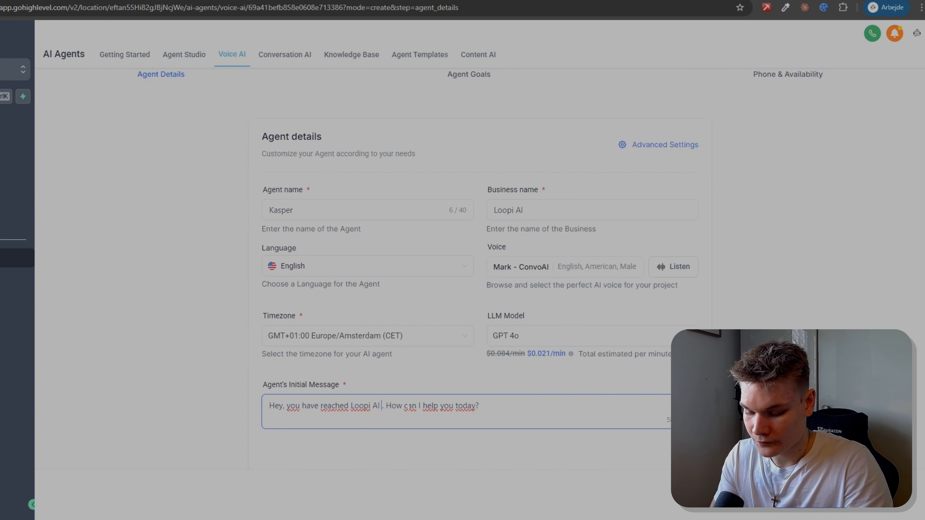
pyautogui.write('line')
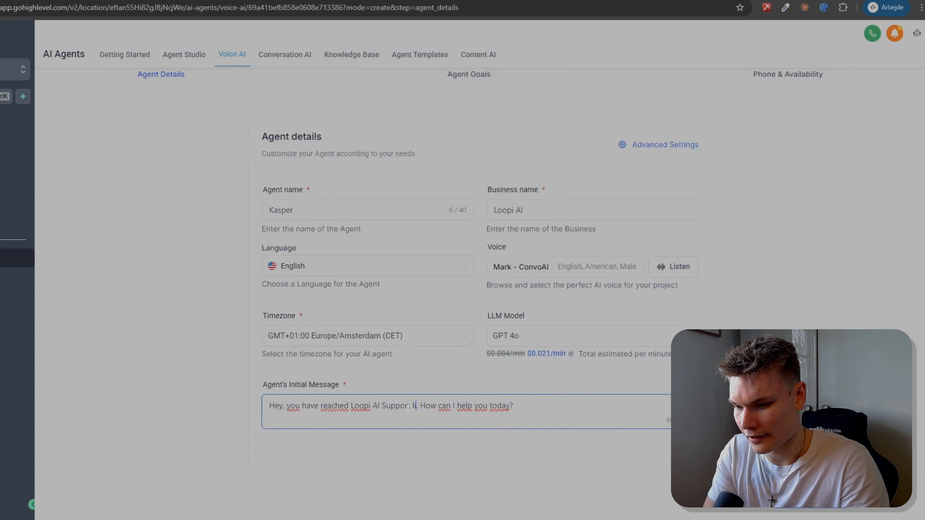
pyautogui.press('BackSpace')
pyautogui.press('BackSpace')
pyautogui.press('BackSpace')
pyautogui.press('BackSpace')
pyautogui.write('line')
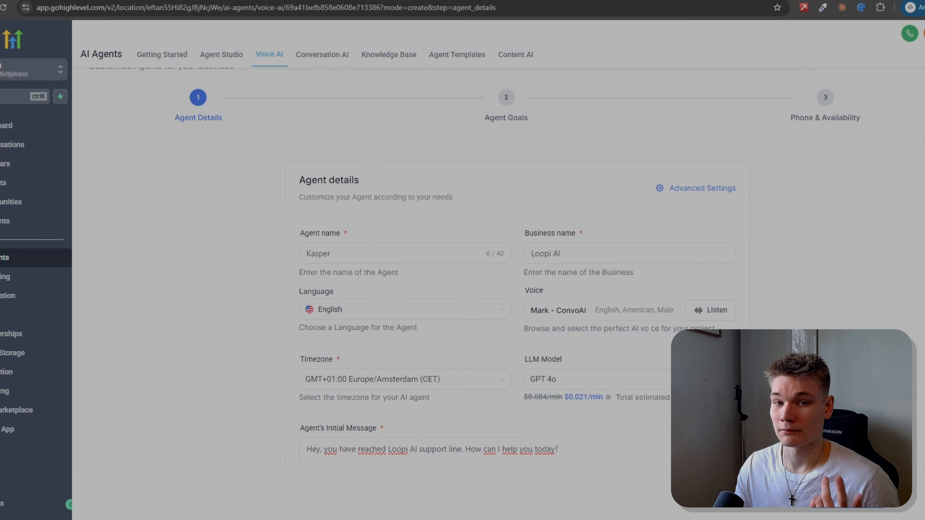
# Step: Open the agent's advanced settings and examine the call settings and agent behavior options, including LLM temperature
pyautogui.click(722, 190)
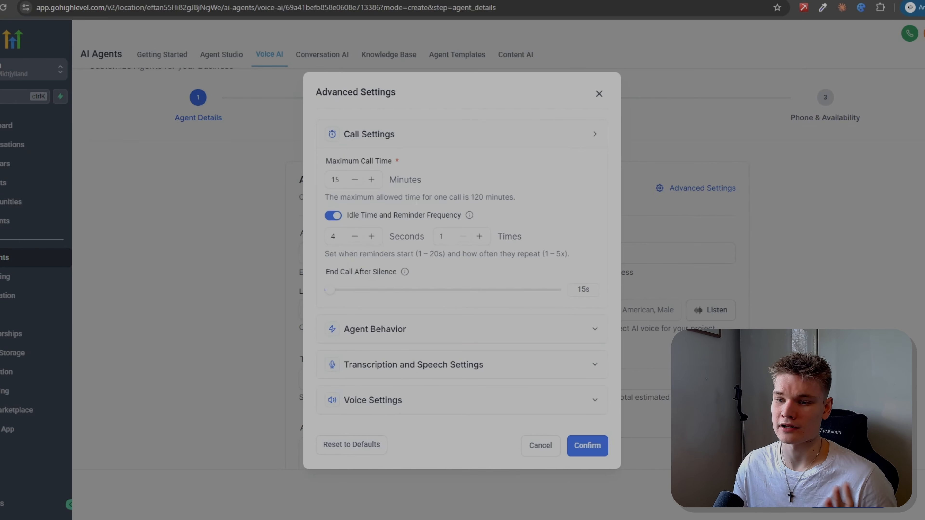
pyautogui.moveTo(323, 160); pyautogui.dragTo(419, 162)
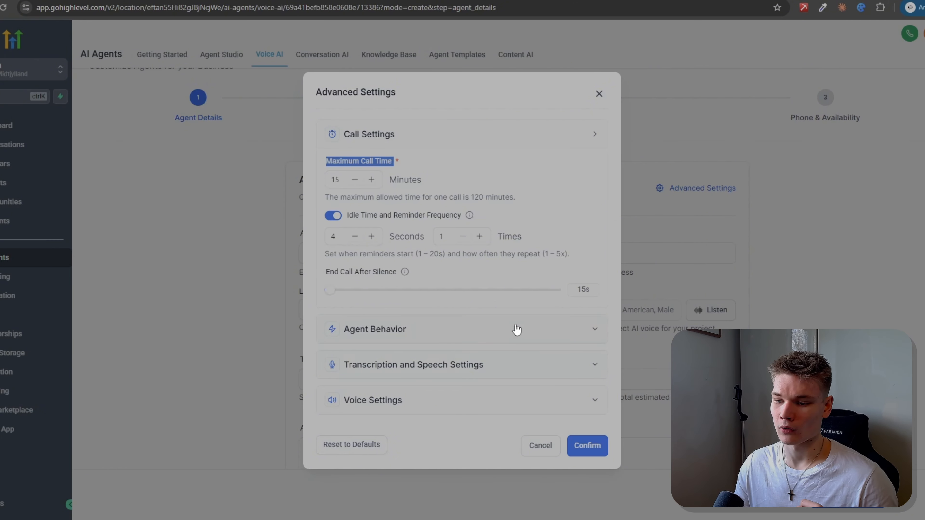
pyautogui.click(602, 373)
pyautogui.scroll(-5, 525, 351)
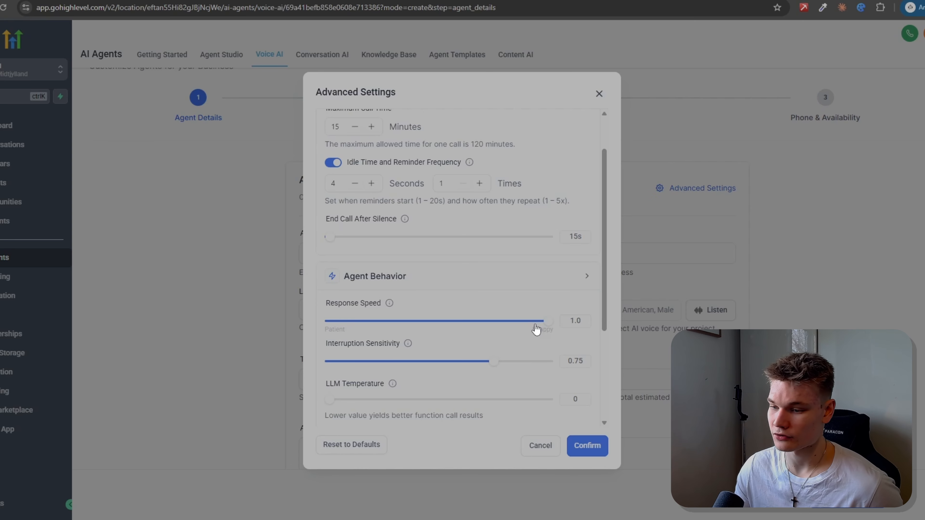
pyautogui.scroll(-3, 423, 332)
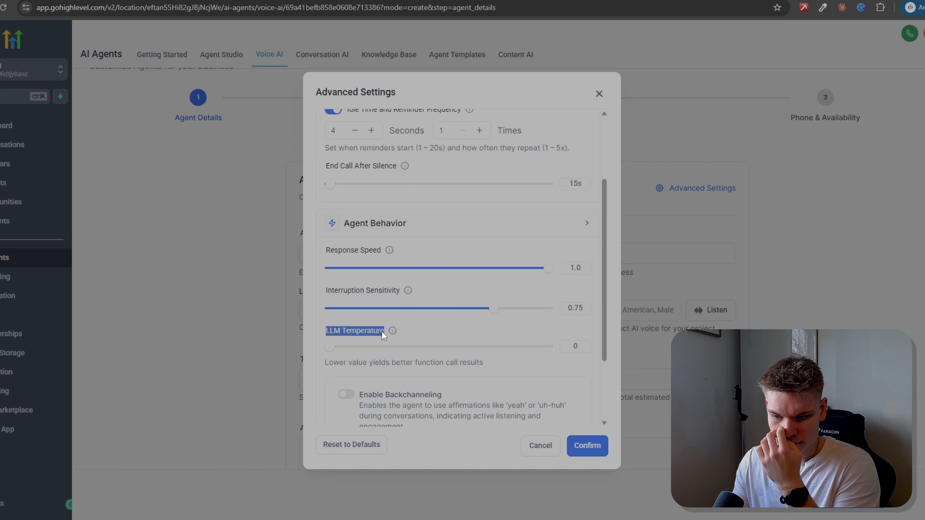
pyautogui.moveTo(325, 362); pyautogui.dragTo(478, 362)
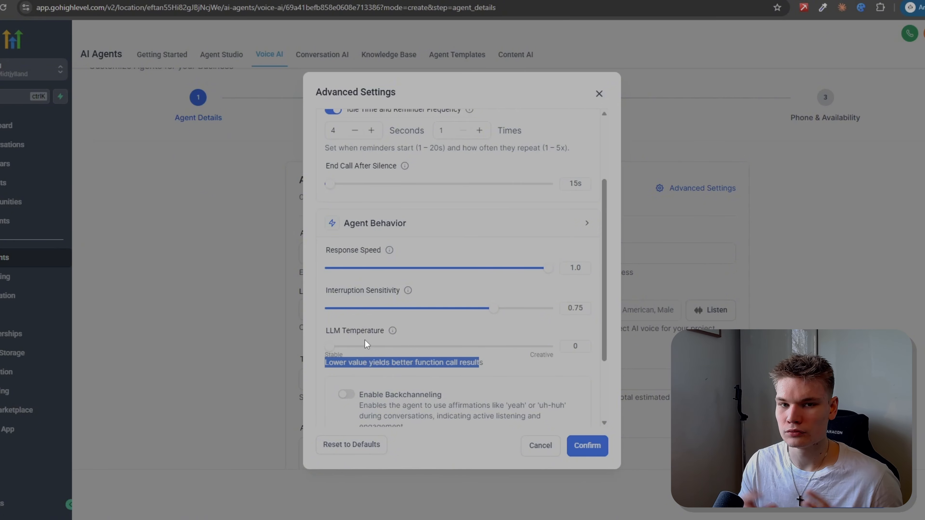
pyautogui.scroll(-3, 437, 394)
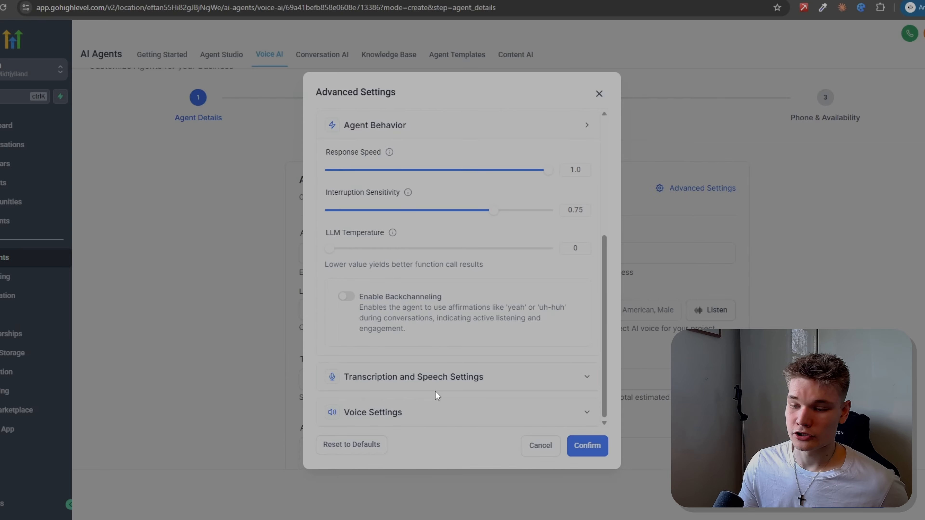
# Step: Examine the agent's transcription and speech settings, including transcription mode, vocabulary specialization, boosted keywords and the pronunciation dictionary
pyautogui.click(548, 387)
pyautogui.scroll(-3, 531, 384)
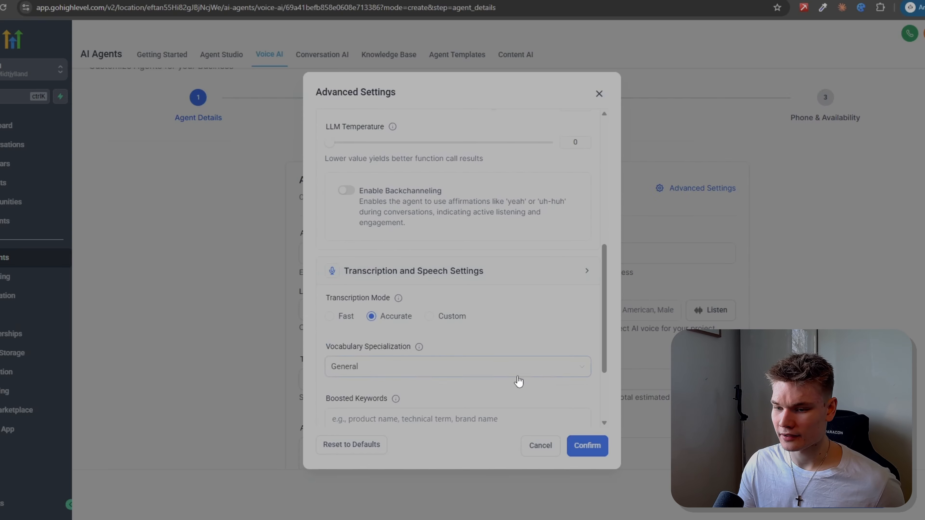
pyautogui.scroll(-3, 485, 375)
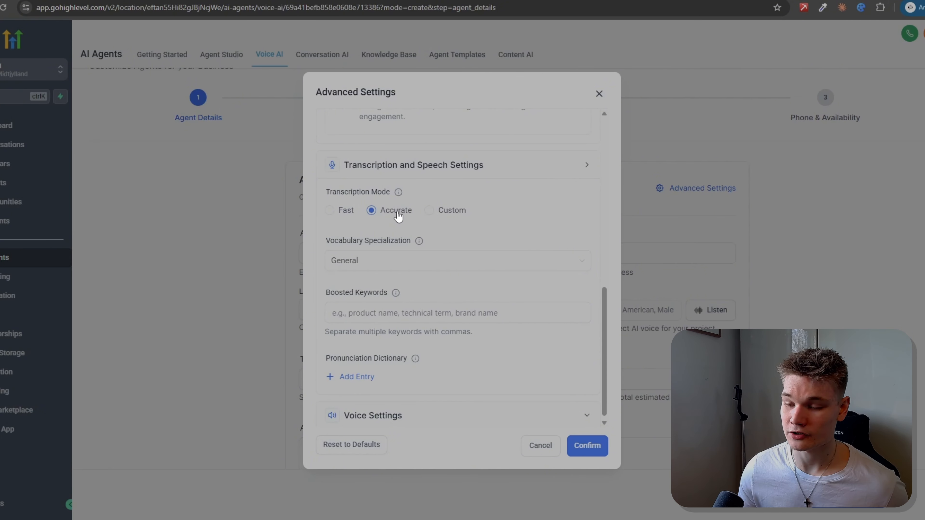
pyautogui.scroll(-1, 404, 288)
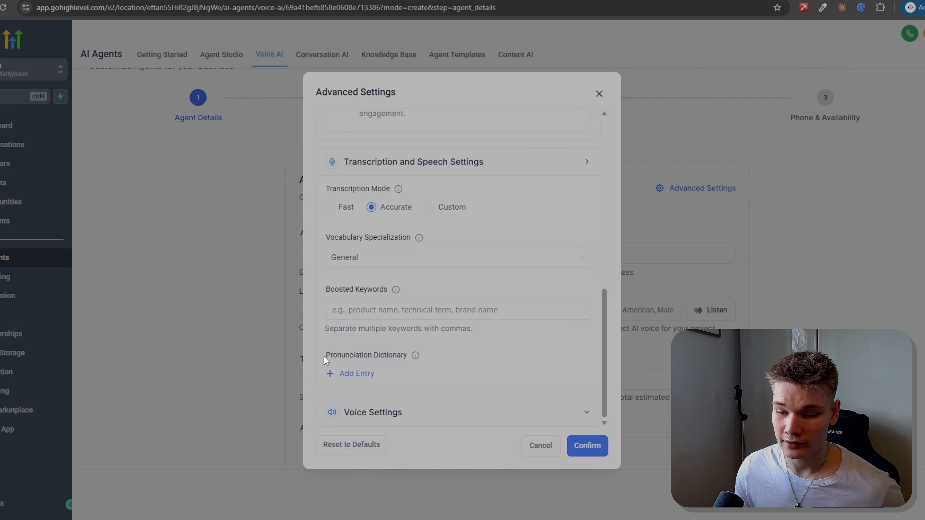
# Step: Try to add a pronunciation dictionary entry for the word "Loopi AI" with the pronunciation "Loopey"
pyautogui.moveTo(324, 355); pyautogui.dragTo(352, 360)
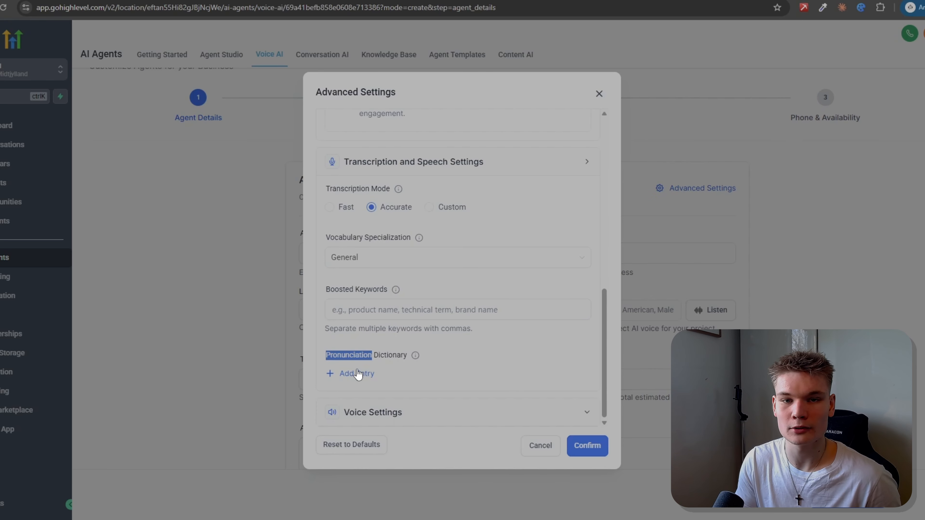
pyautogui.click(357, 374)
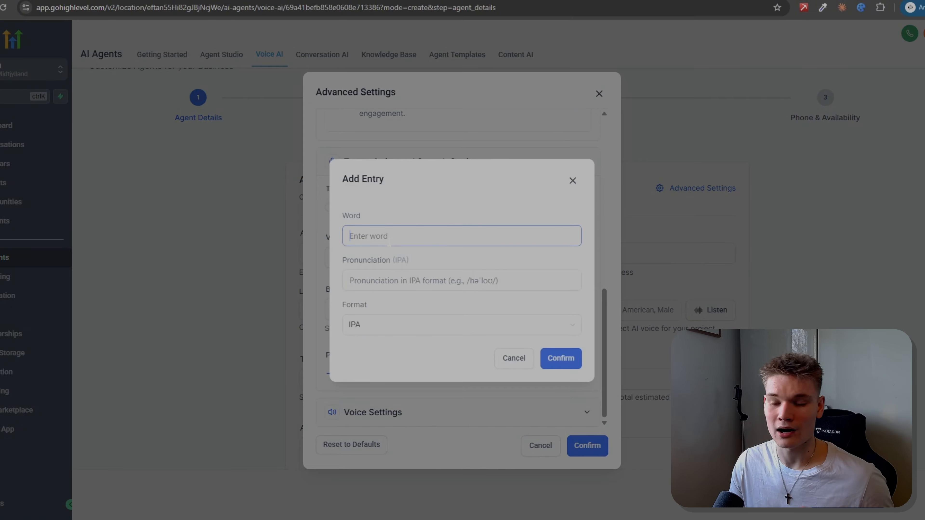
pyautogui.write('Loopi AI')
pyautogui.press('Tab')
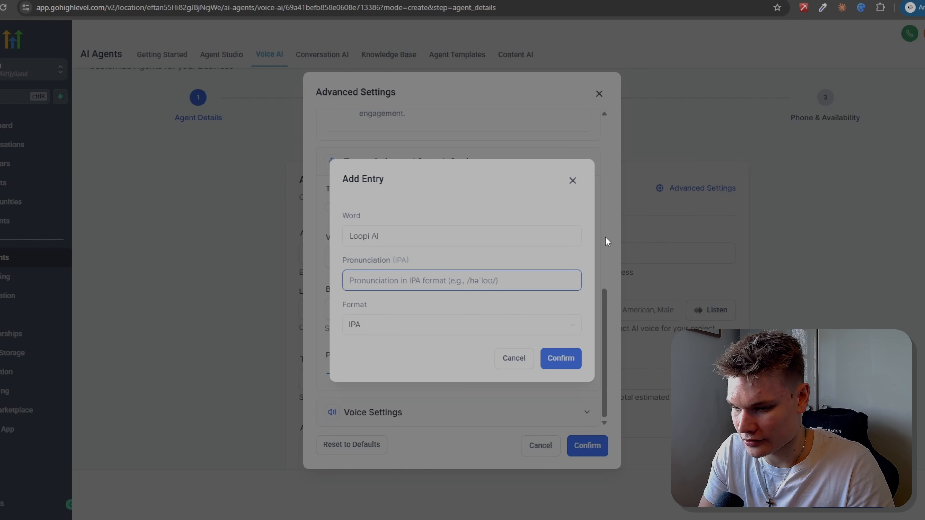
pyautogui.write('Loopey')
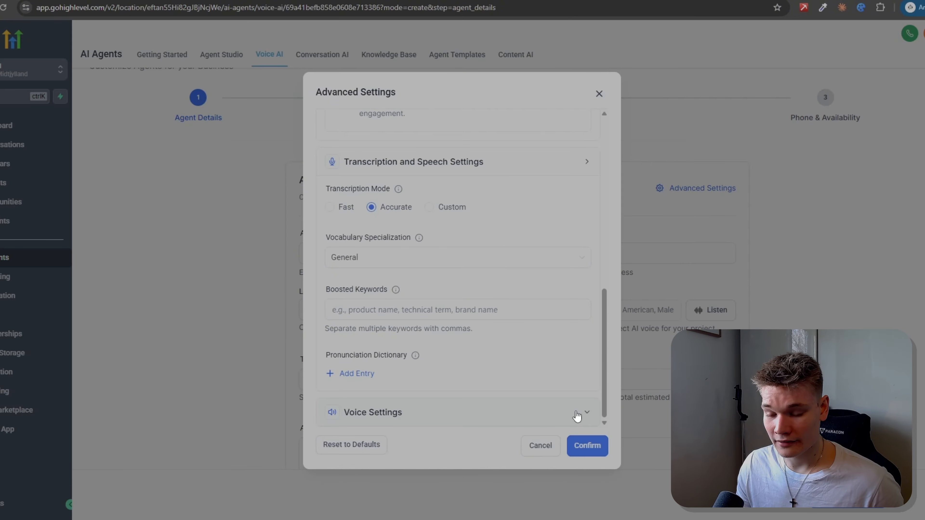
# Step: Set the background sound in the agent's voice settings to Coffee shop
pyautogui.click(575, 415)
pyautogui.scroll(-4, 527, 387)
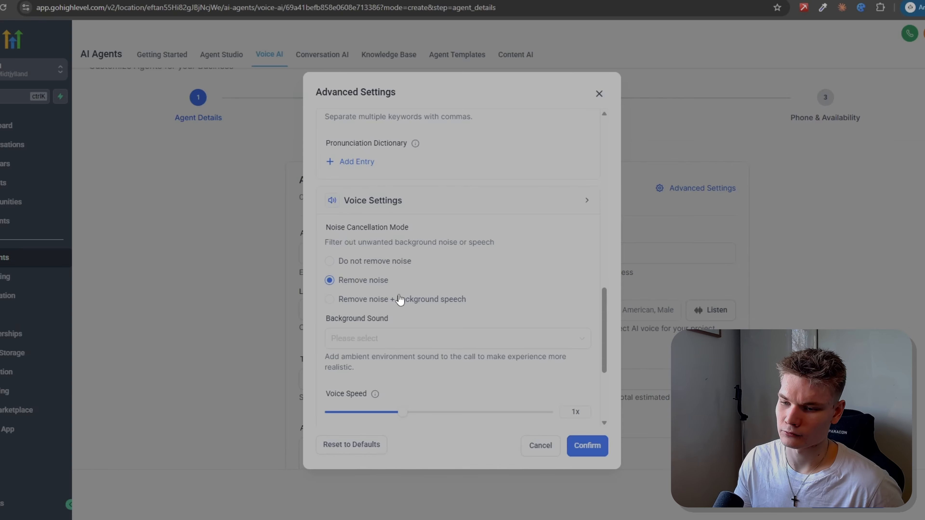
pyautogui.scroll(-5, 419, 292)
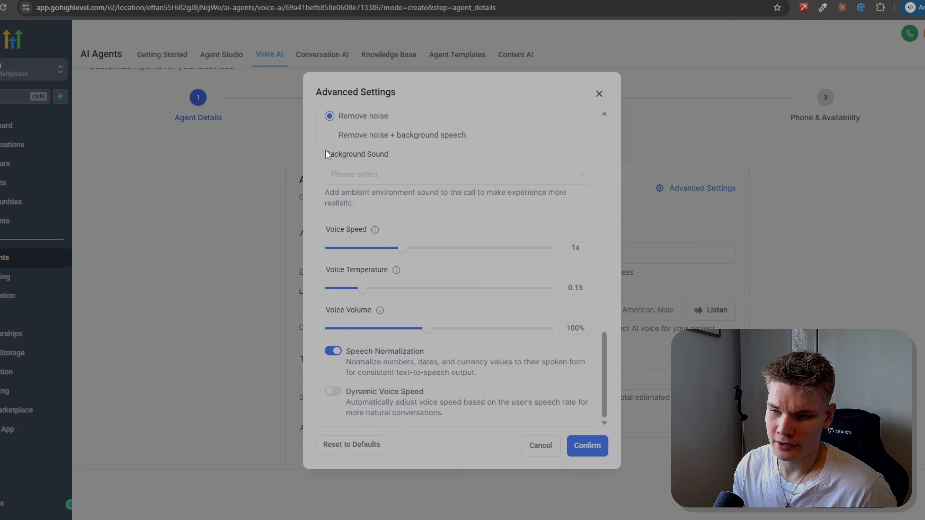
pyautogui.click(390, 150)
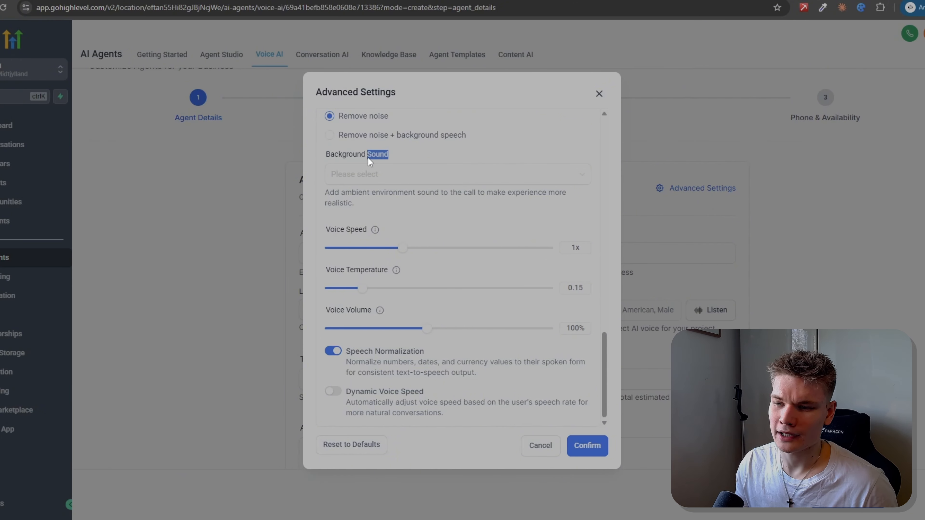
pyautogui.moveTo(368, 156); pyautogui.dragTo(366, 155)
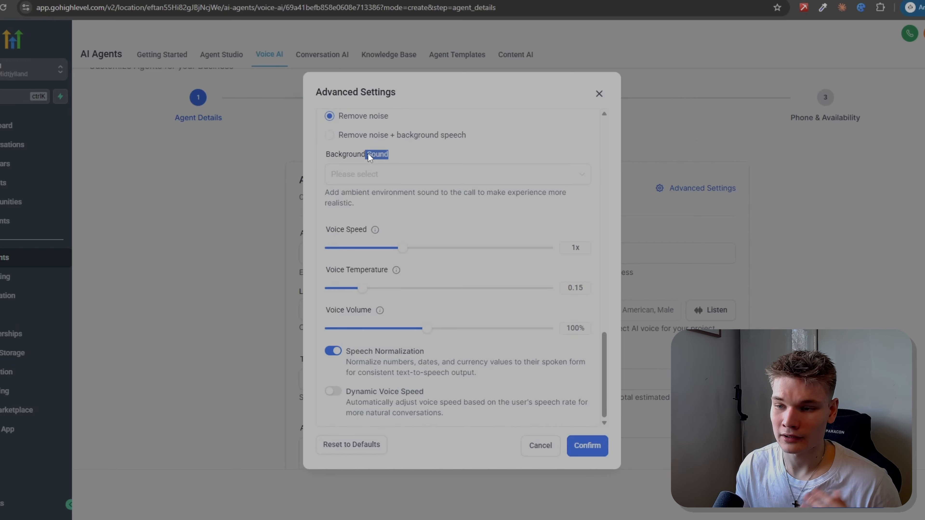
pyautogui.click(399, 177)
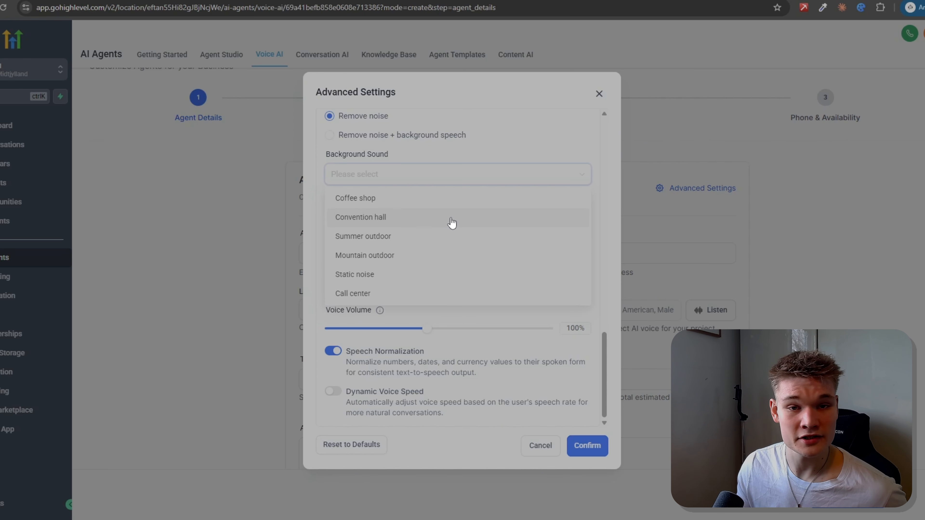
pyautogui.click(389, 198)
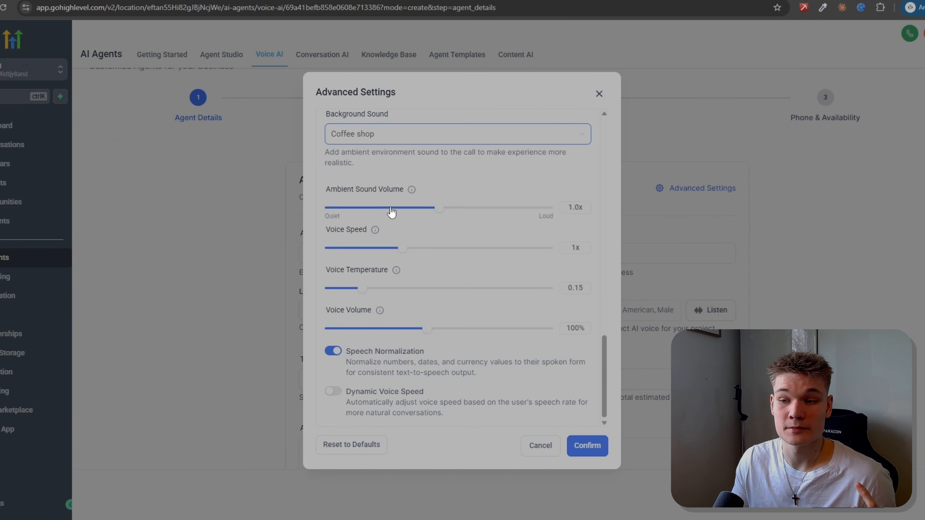
# Step: Set the ambient sound volume to 0.4x and save the agent's advanced settings
pyautogui.moveTo(438, 213)
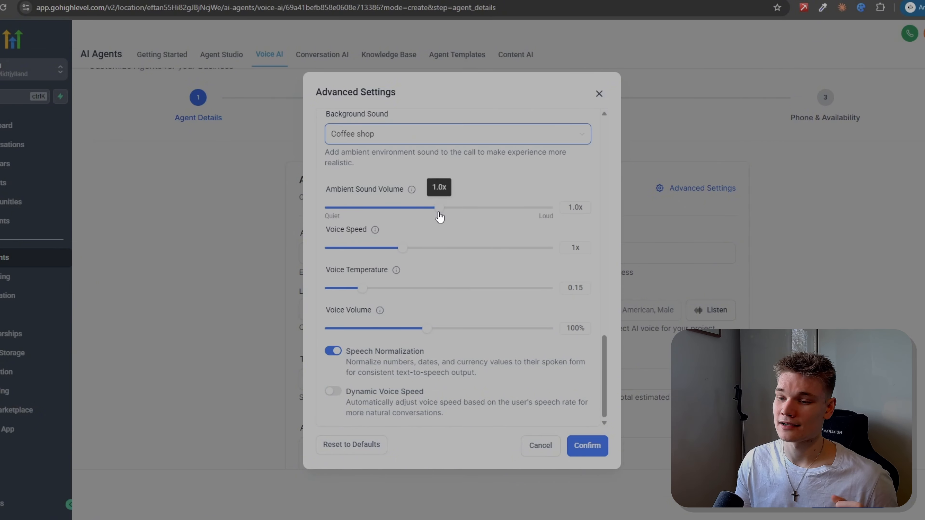
pyautogui.moveTo(439, 217); pyautogui.dragTo(374, 213)
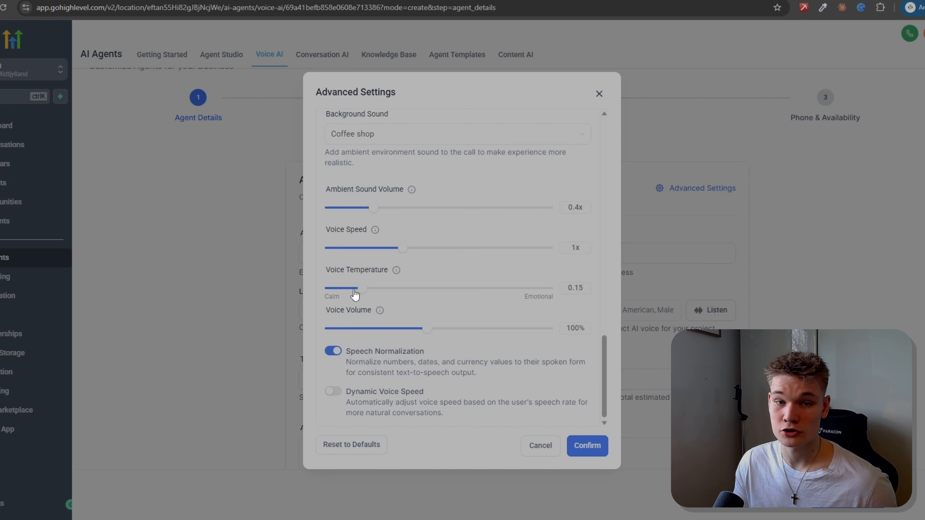
pyautogui.moveTo(357, 296)
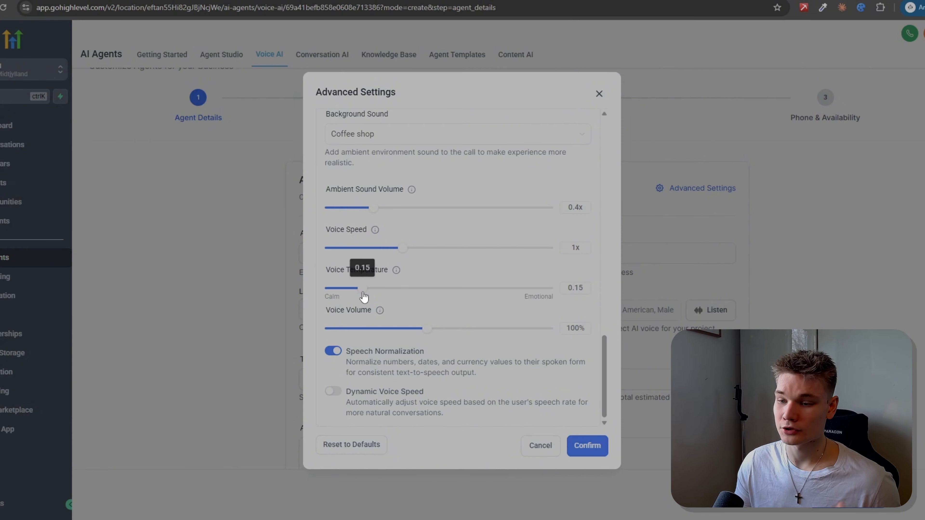
pyautogui.moveTo(383, 311)
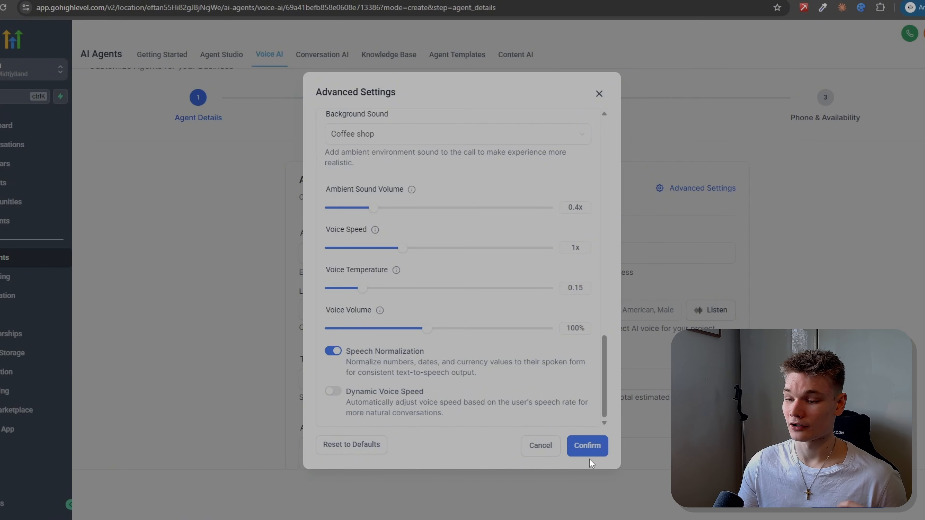
pyautogui.click(588, 449)
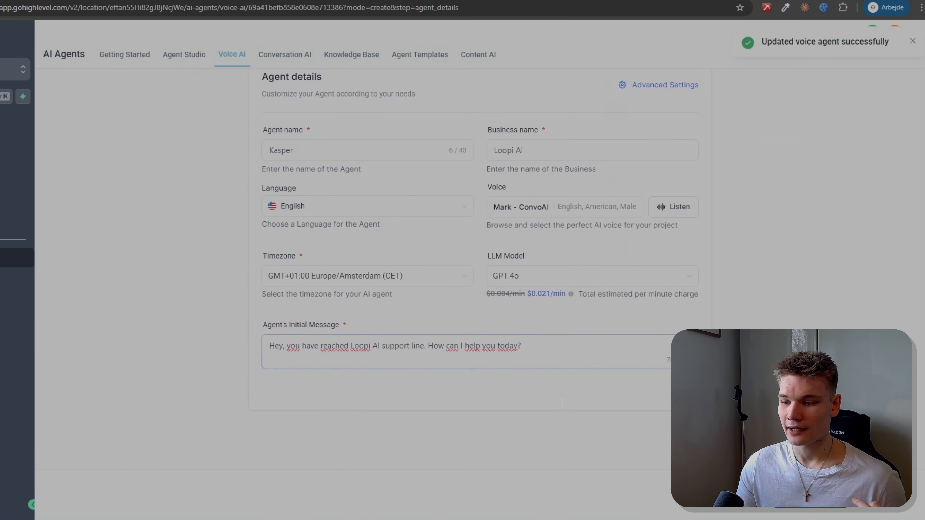
# Step: Set the agent's LLM model to GPT 5.2 and continue to the agent goals
pyautogui.click(590, 379)
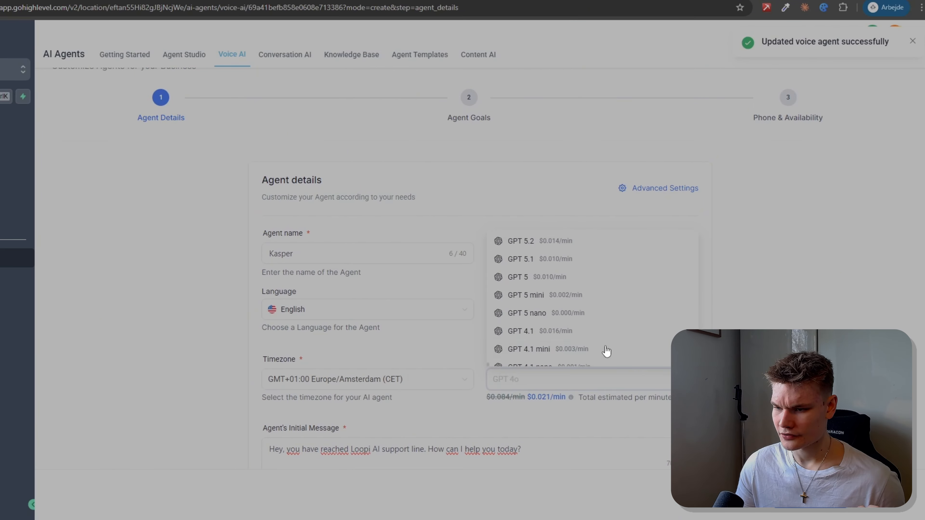
pyautogui.click(562, 242)
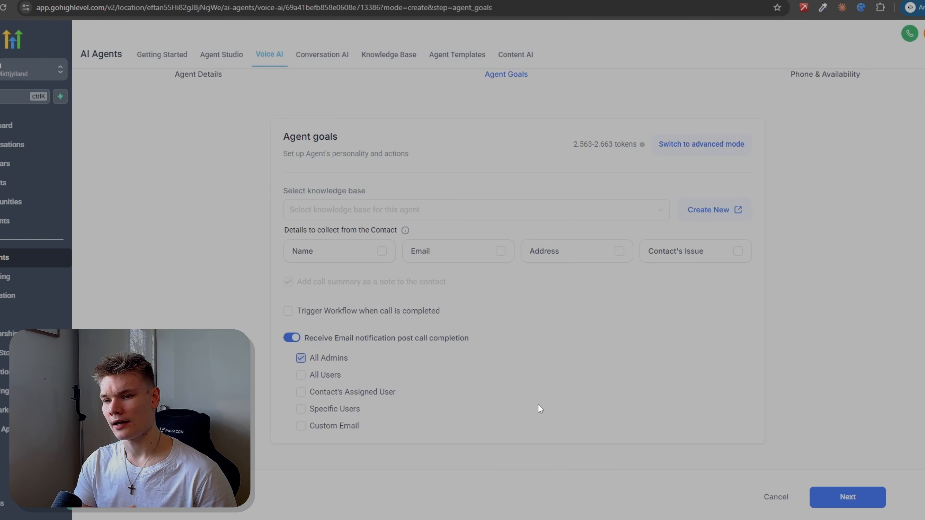
pyautogui.moveTo(282, 190); pyautogui.dragTo(375, 195)
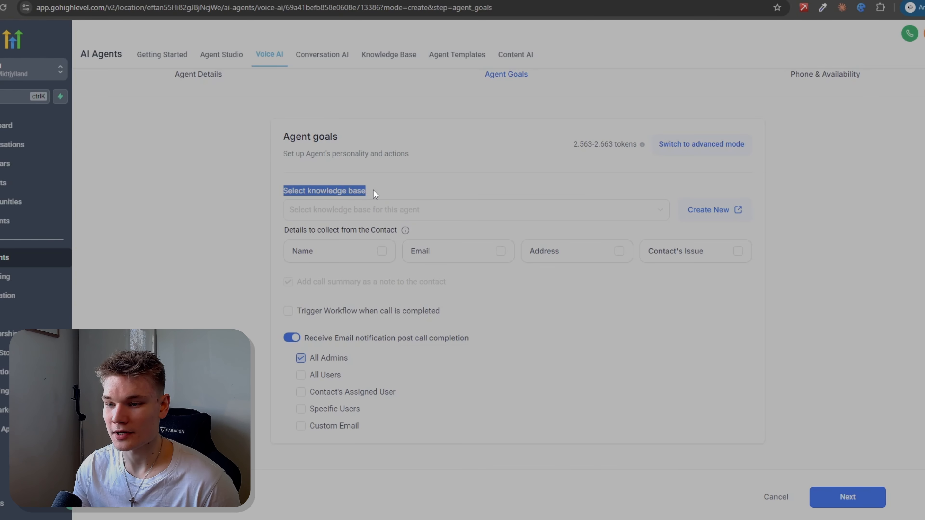
pyautogui.click(392, 197)
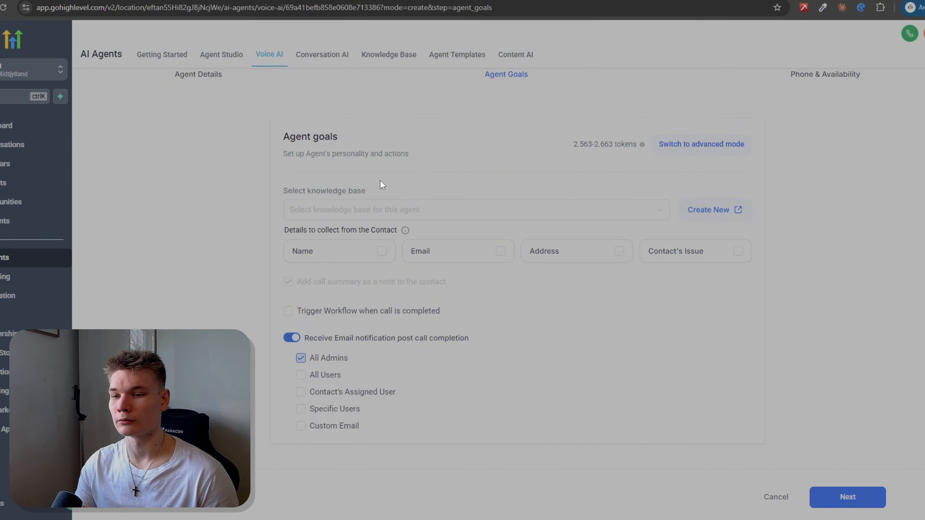
# Step: Start a new knowledge base for the agent and name it "Loopi AI knowledge base"
pyautogui.click(399, 210)
pyautogui.click(712, 212)
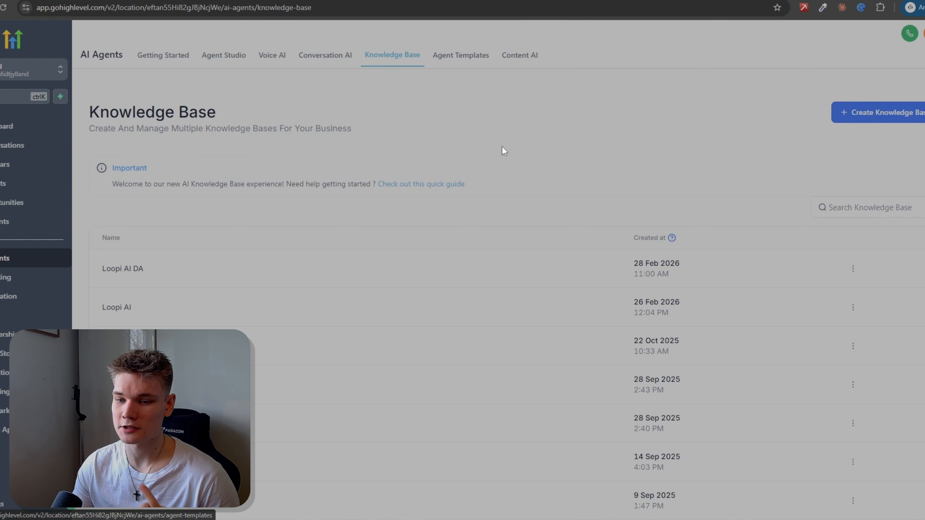
pyautogui.click(873, 113)
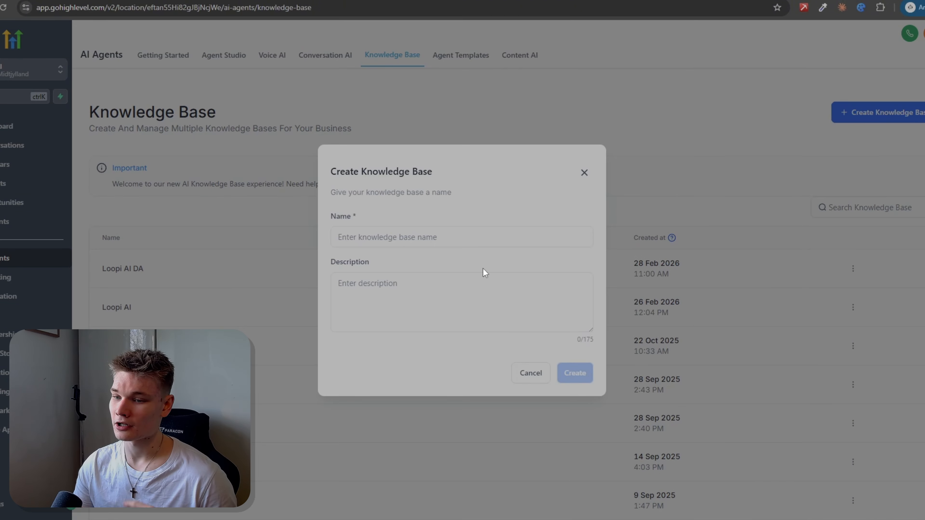
pyautogui.click(431, 236)
pyautogui.write('Lo')
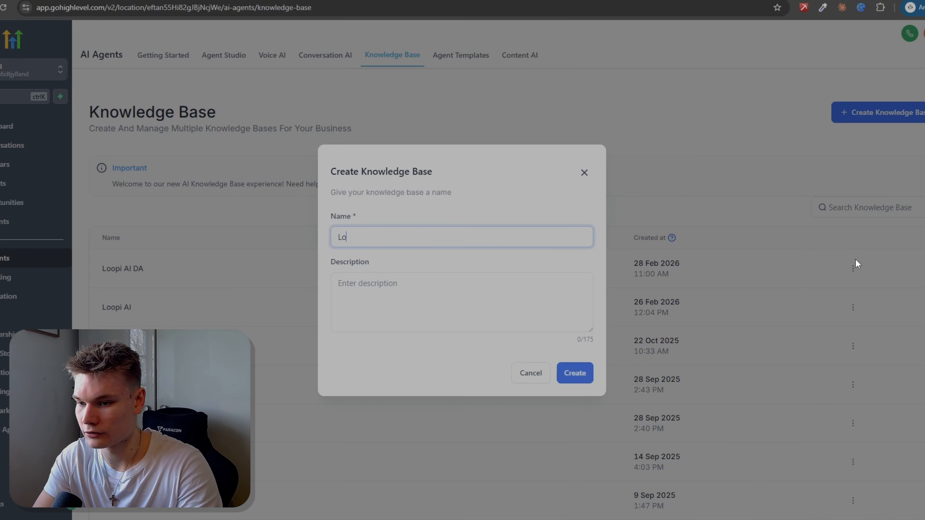
pyautogui.write('opi AI kn')
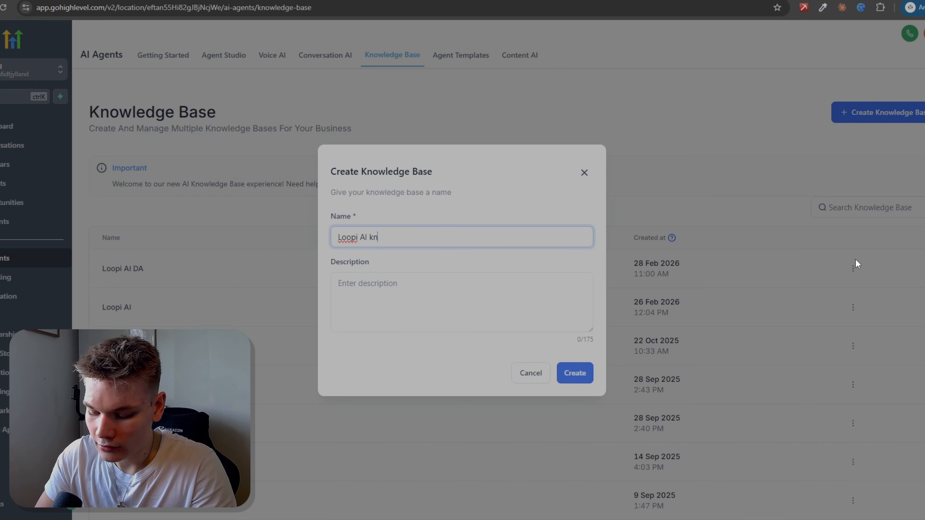
pyautogui.write('owledge bas')
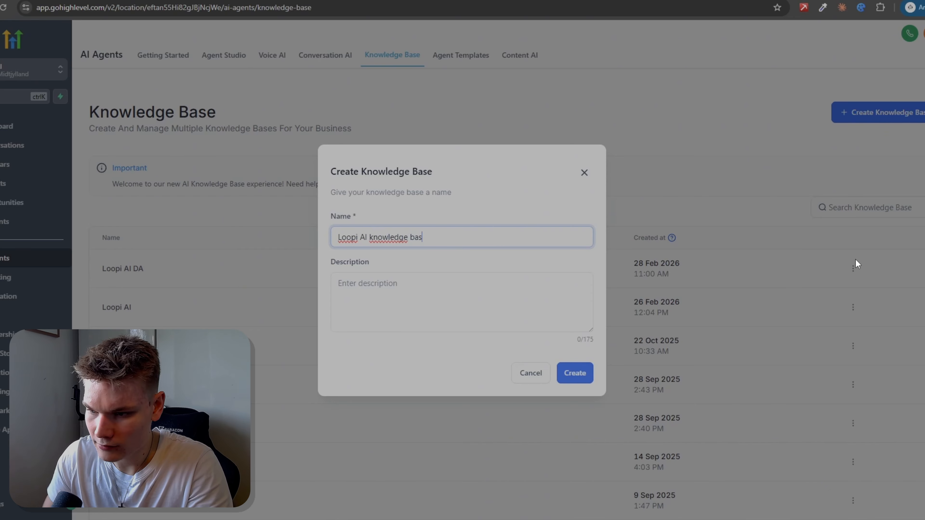
pyautogui.write('e')
# Step: Reuse the knowledge base's name as its description and create the knowledge base
pyautogui.hotkey('ctrl', 'a')
pyautogui.hotkey('ctrl', 'c')
pyautogui.press('Tab')
pyautogui.hotkey('ctrl', 'v')
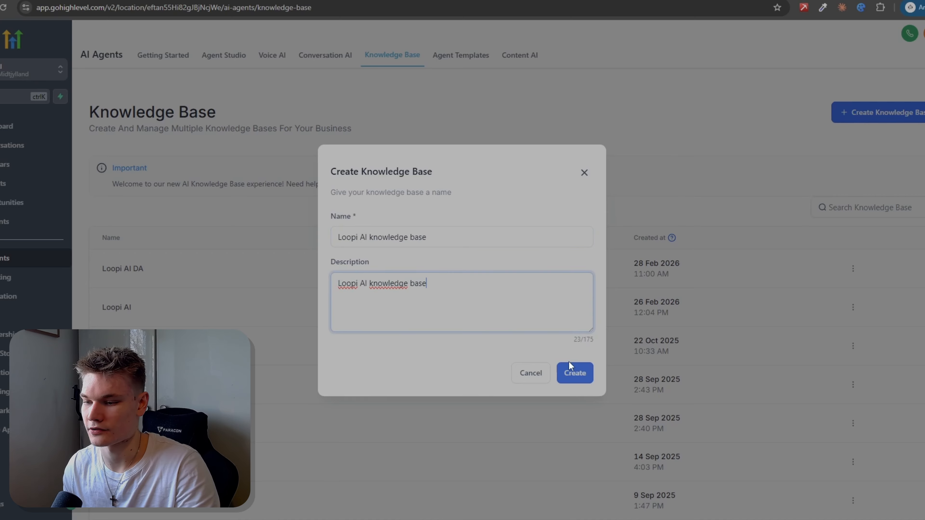
pyautogui.click(577, 374)
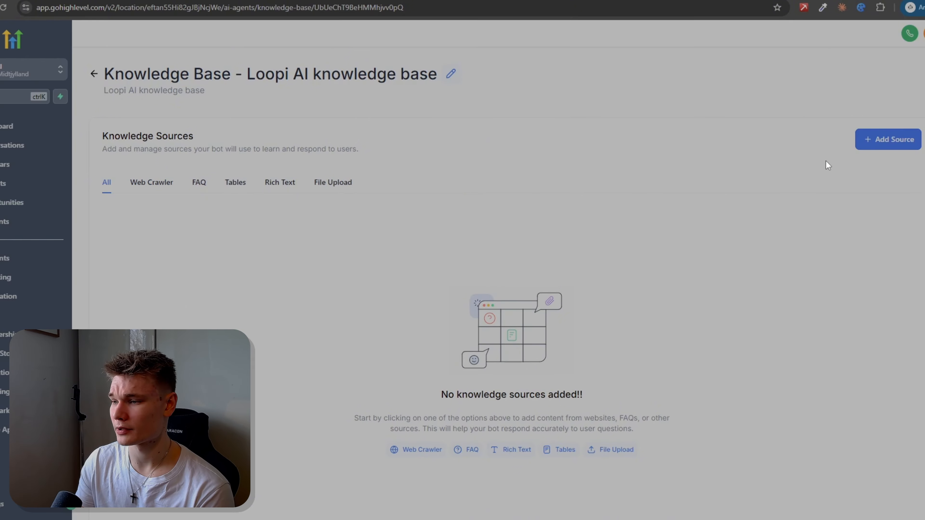
pyautogui.click(886, 147)
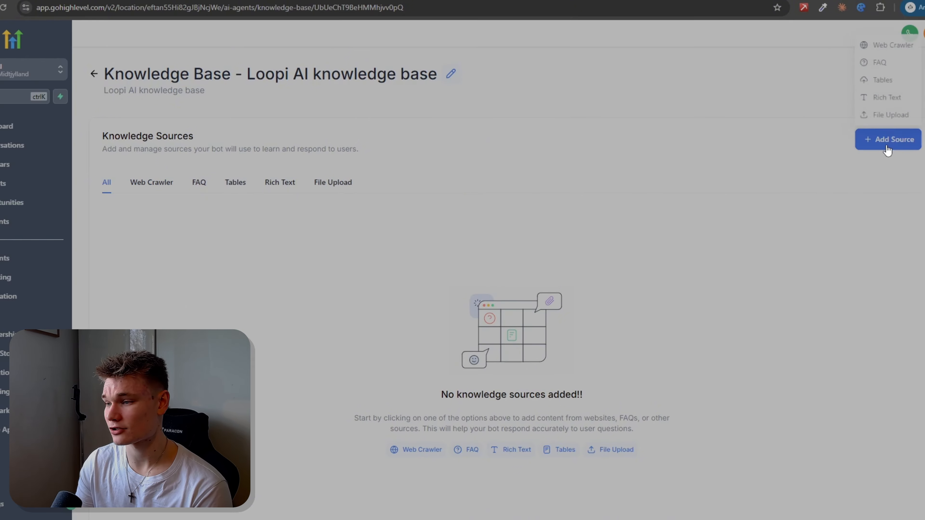
pyautogui.click(888, 44)
pyautogui.click(337, 289)
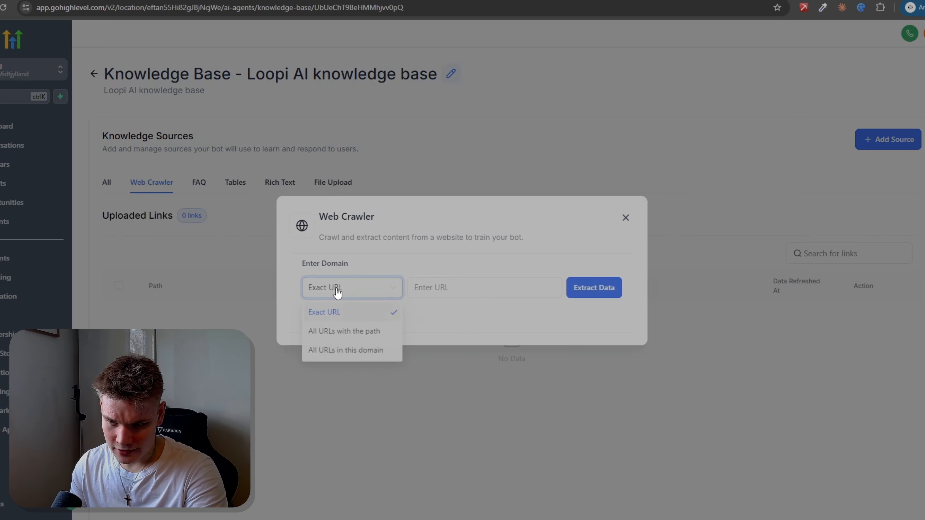
pyautogui.click(370, 350)
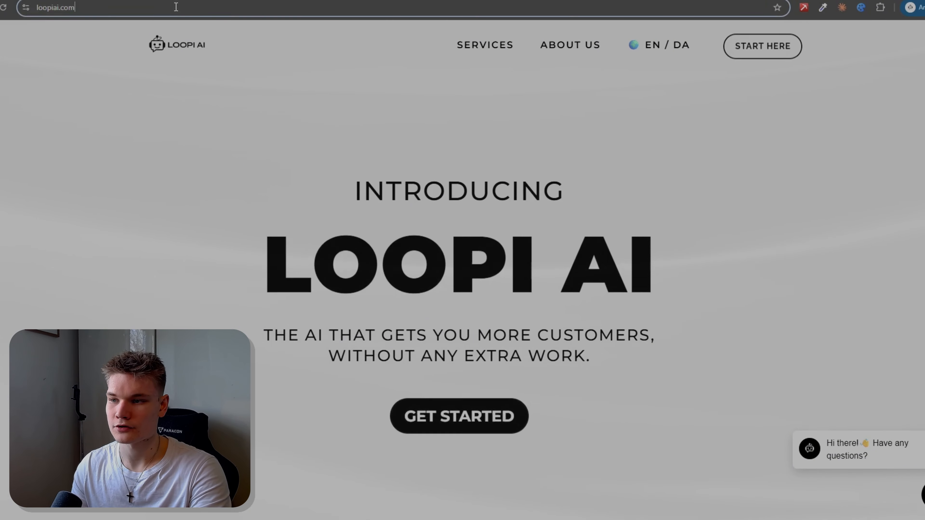
pyautogui.click(175, 7)
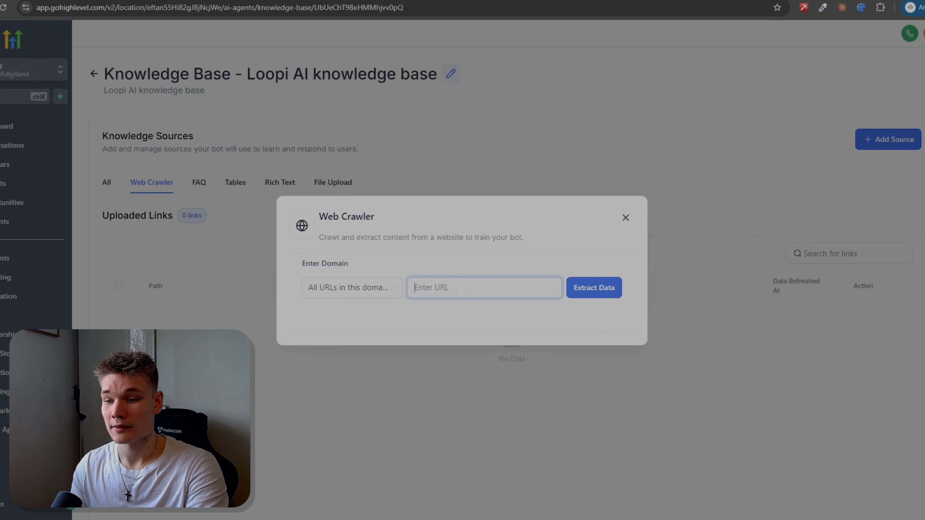
pyautogui.hotkey('ctrl', 'v')
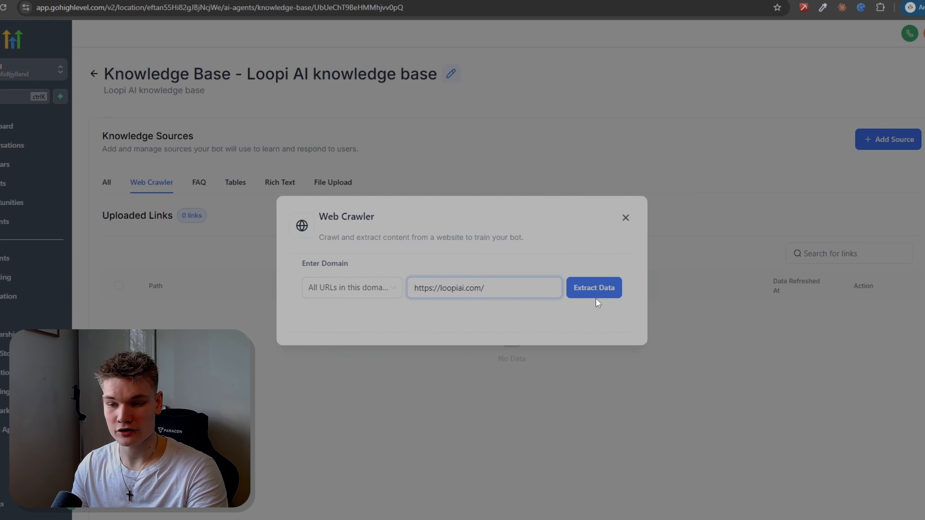
pyautogui.click(594, 288)
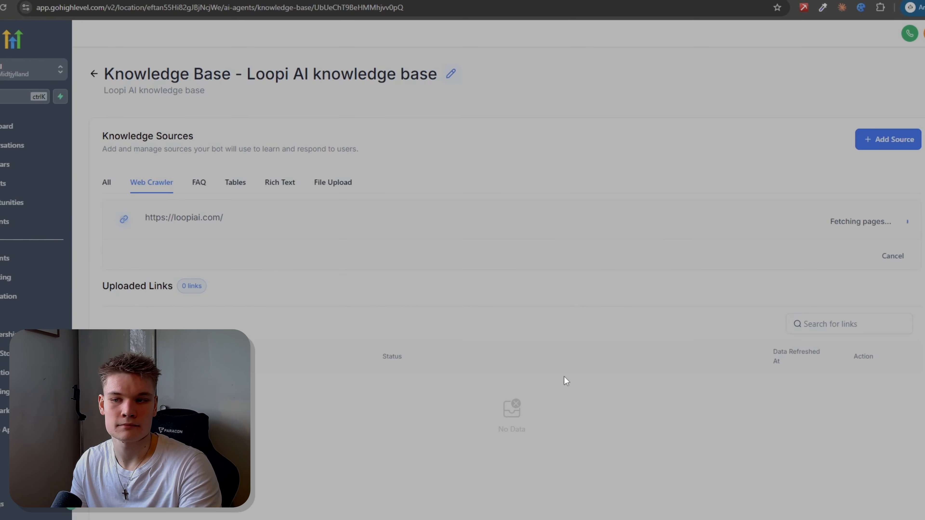
pyautogui.click(346, 182)
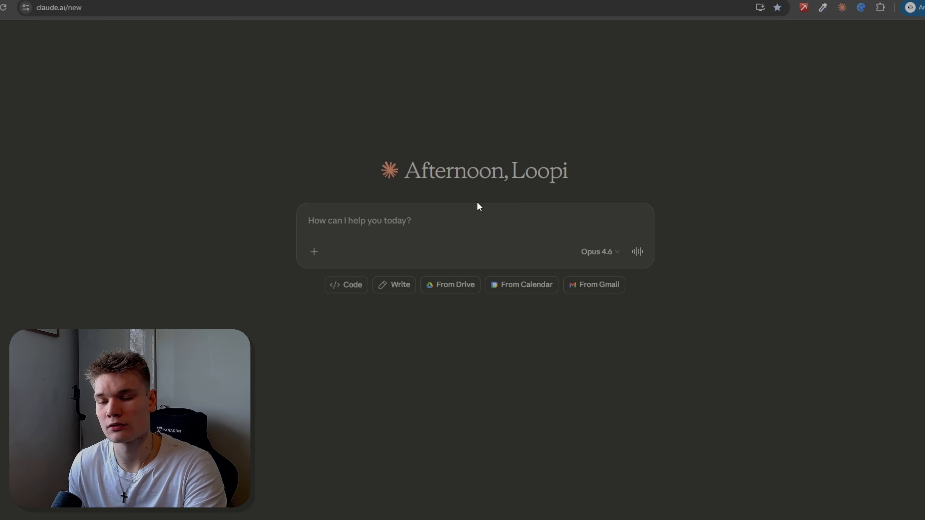
pyautogui.hotkey('ctrl', 'v')
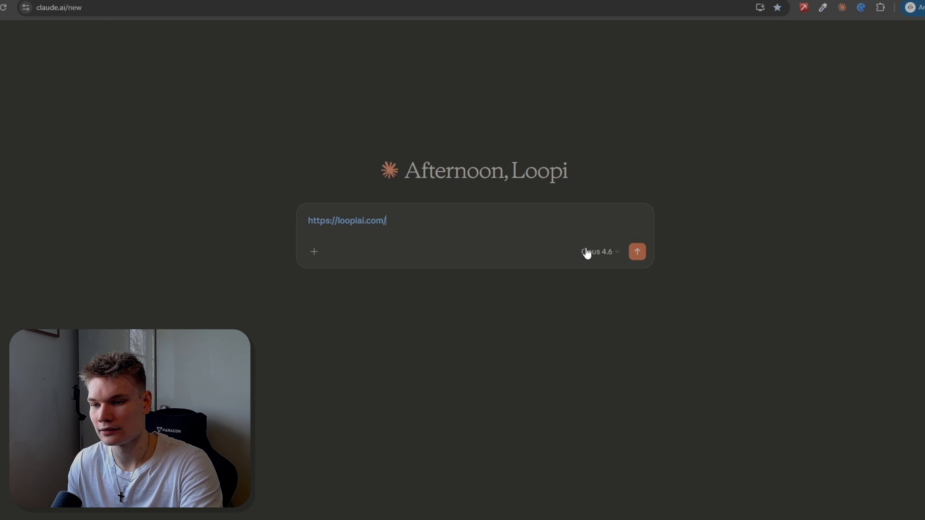
pyautogui.hotkey('shift', 'Return')
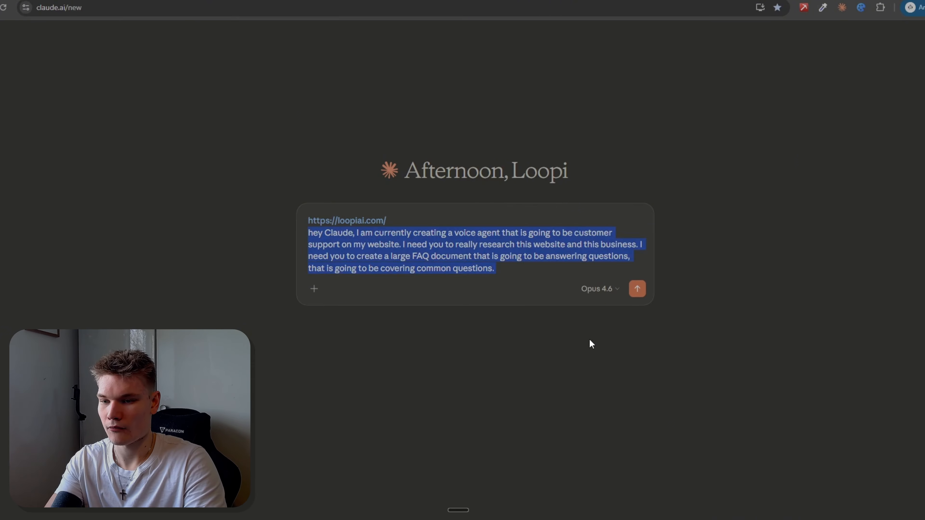
pyautogui.press('BackSpace')
pyautogui.press('ctrl+super')
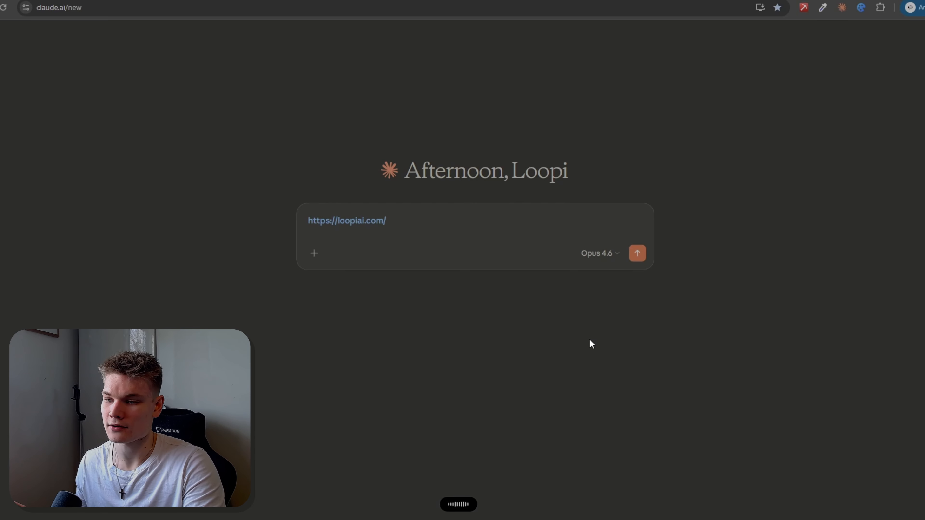
pyautogui.click(638, 289)
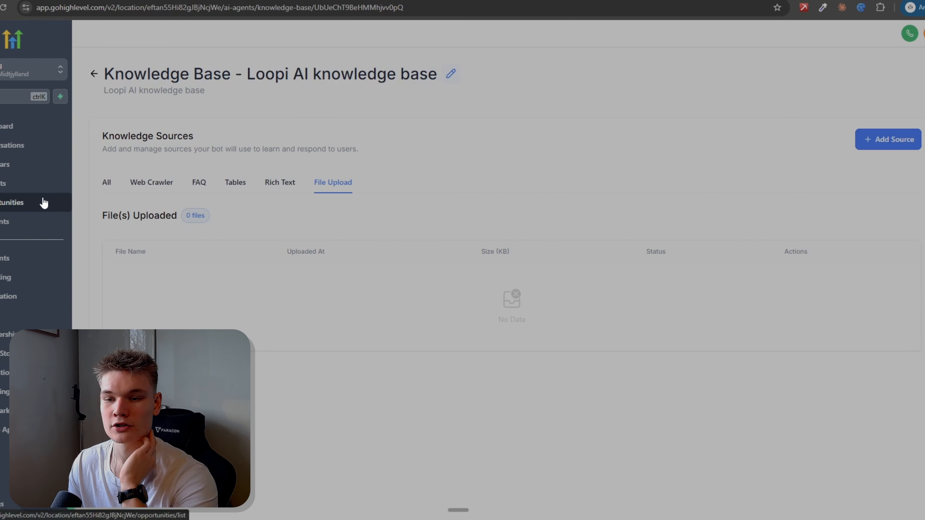
# Step: Switch back to the HighLevel knowledge base and upload the file "Loopi AI FAQ (EN).pdf" as a source
pyautogui.click(883, 142)
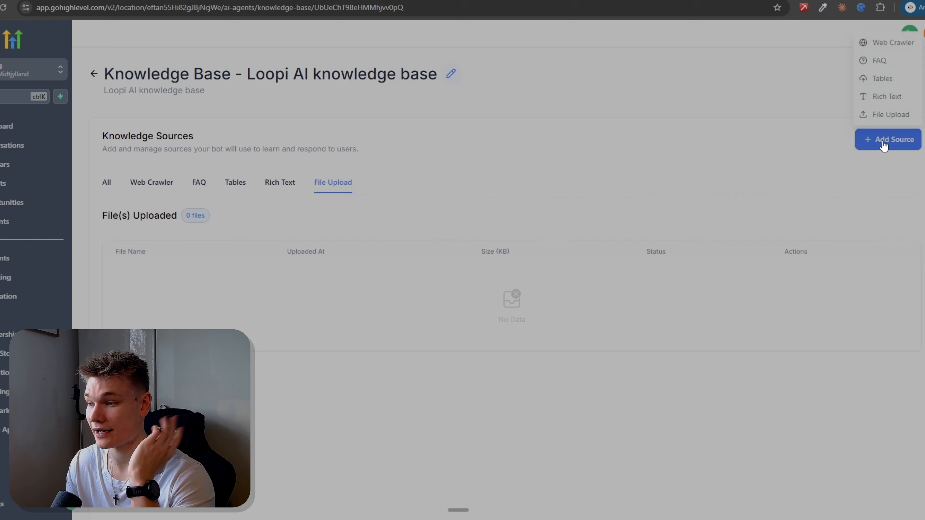
pyautogui.click(892, 115)
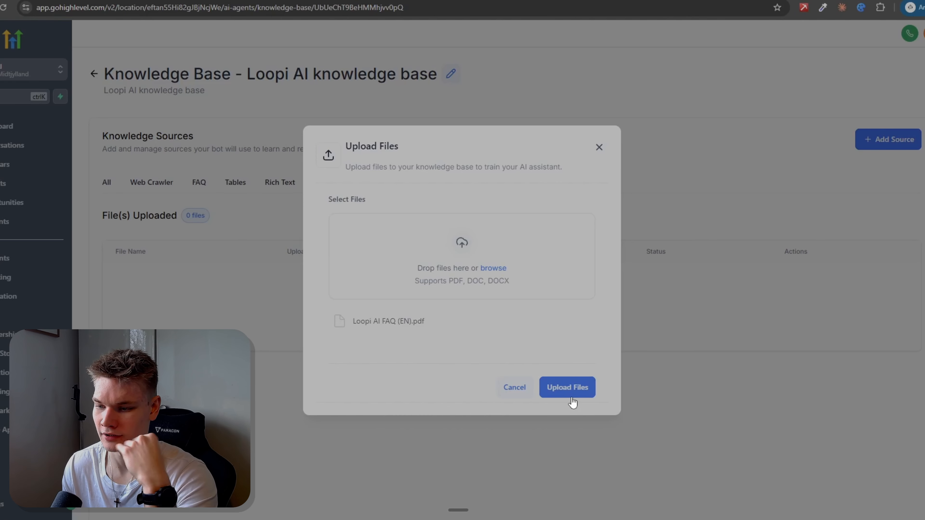
pyautogui.click(571, 388)
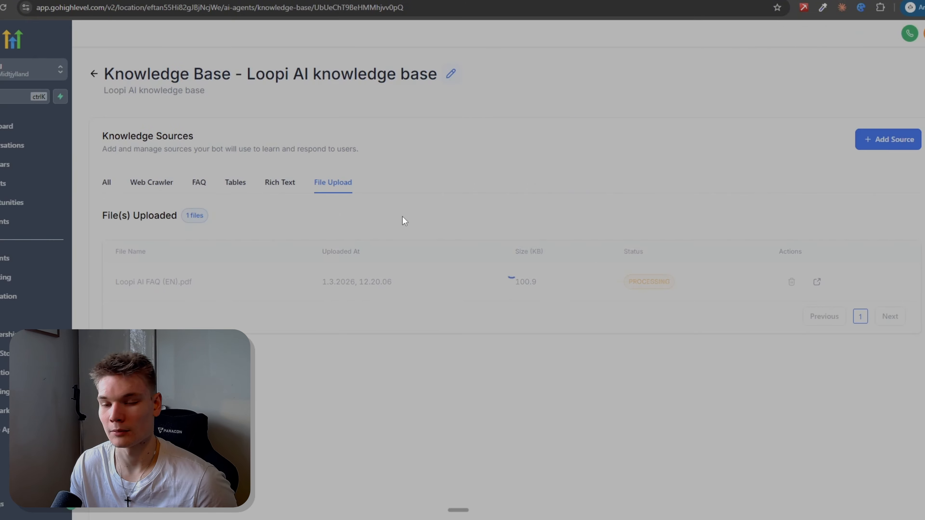
# Step: List the crawled loopiai.com pages and select the homepage, services/lr, services/va, services/ra, services/ww, services/ia and about-us for training
pyautogui.click(157, 190)
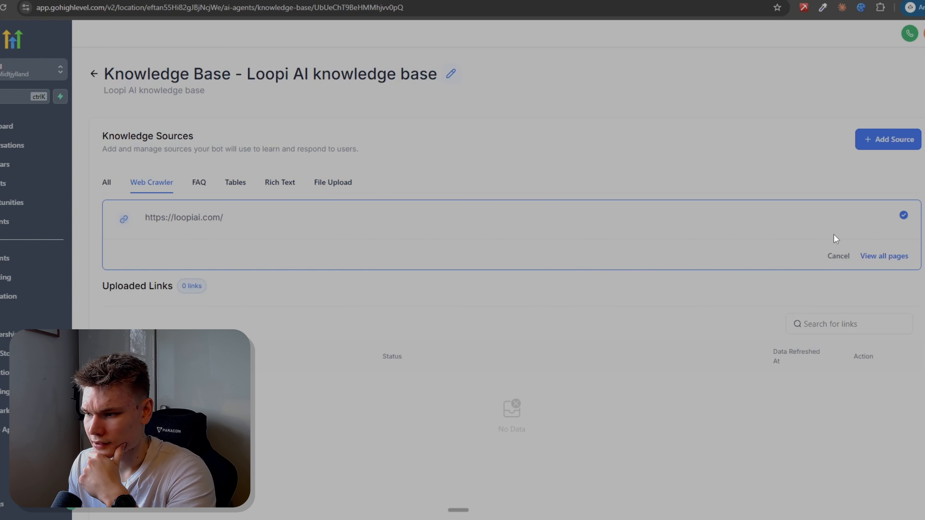
pyautogui.click(888, 257)
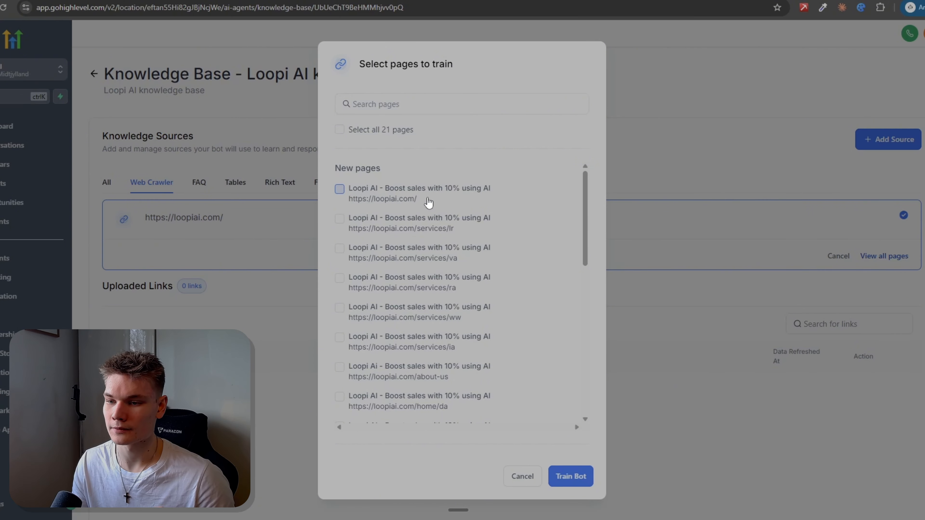
pyautogui.click(340, 189)
pyautogui.click(340, 219)
pyautogui.click(339, 248)
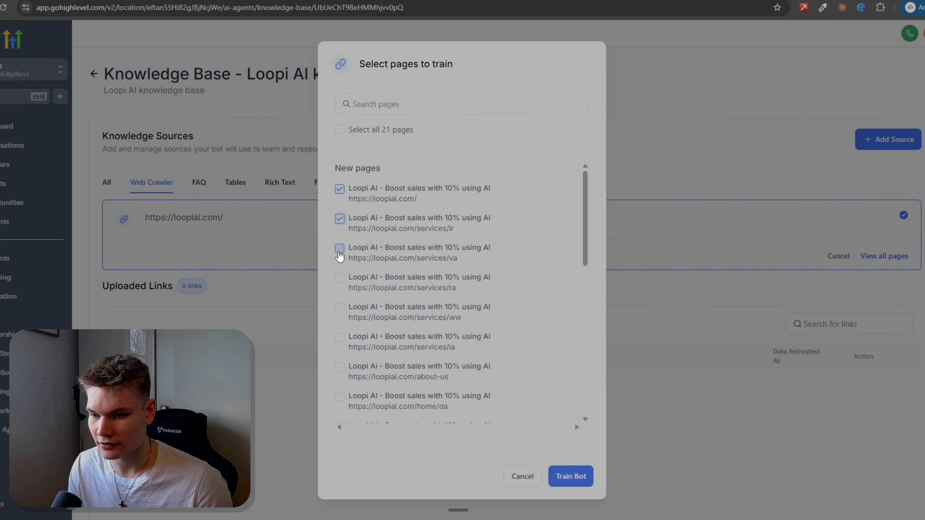
pyautogui.click(339, 308)
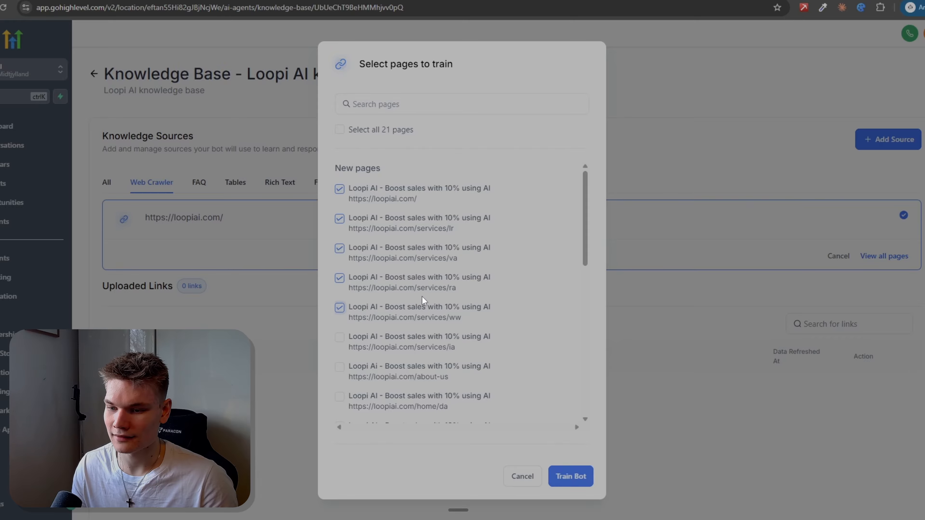
pyautogui.scroll(-3, 422, 303)
pyautogui.click(339, 231)
pyautogui.click(339, 261)
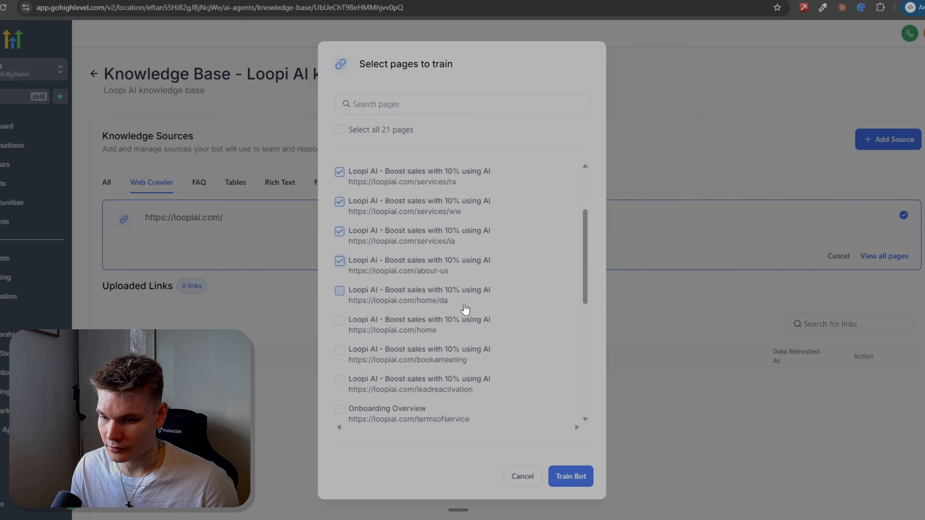
# Step: Add the home, bookameeting, leadreactivation, termsofservice and privacypolicy pages to the selection, leaving out the "/da" pages, and train the bot
pyautogui.scroll(-3, 448, 291)
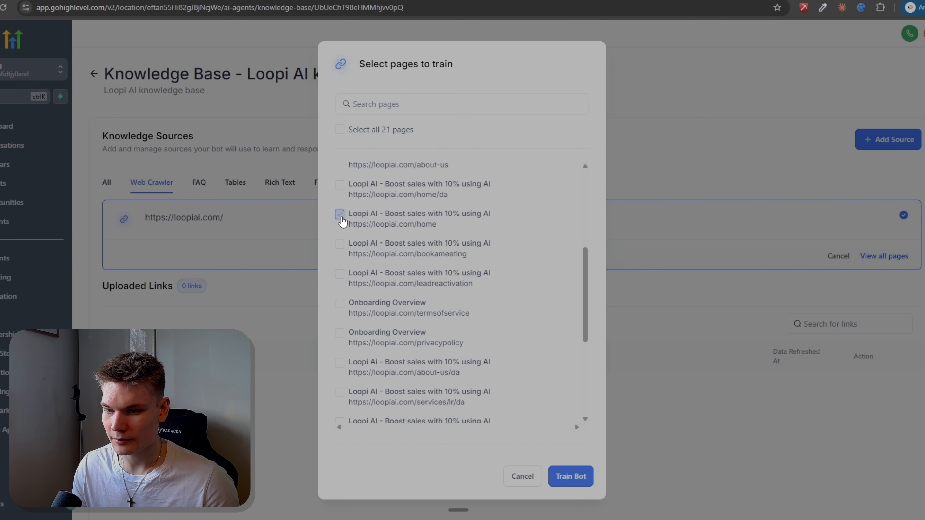
pyautogui.click(339, 215)
pyautogui.click(338, 247)
pyautogui.click(339, 276)
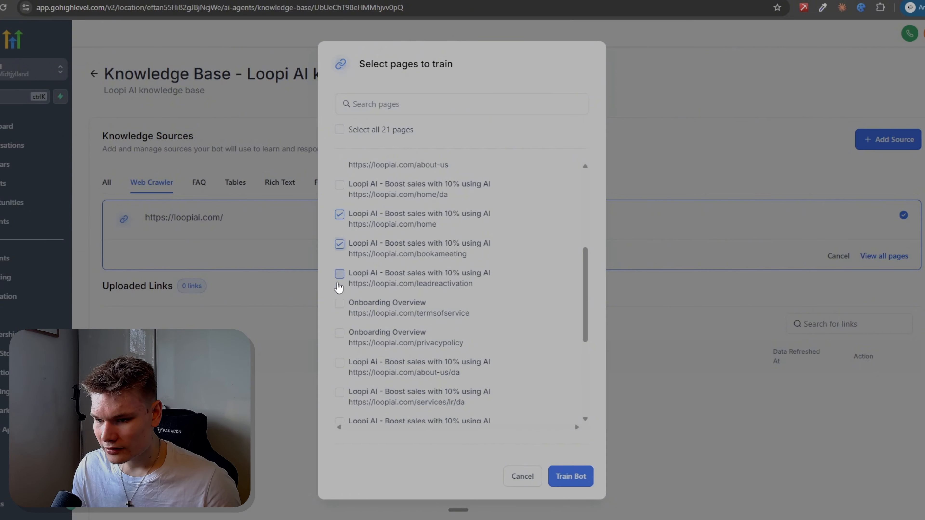
pyautogui.click(339, 306)
pyautogui.click(341, 333)
pyautogui.scroll(-5, 421, 324)
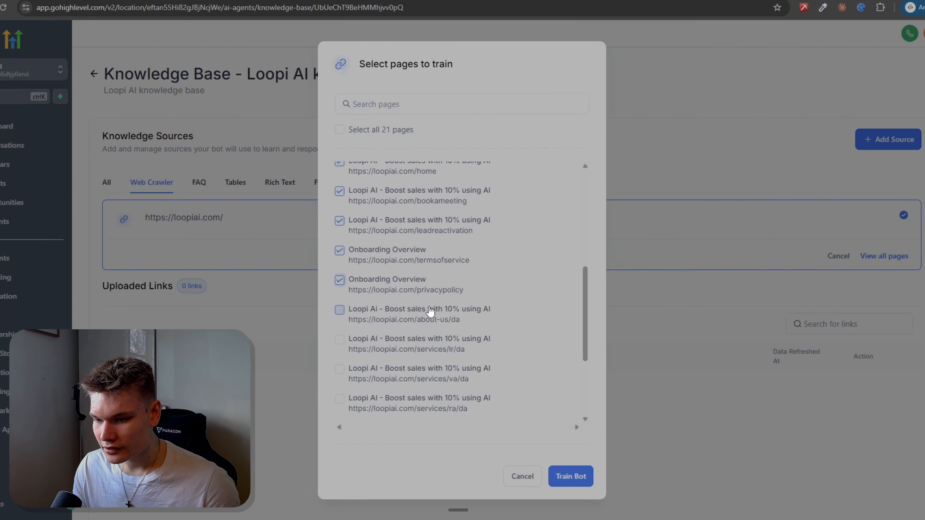
pyautogui.scroll(6, 426, 321)
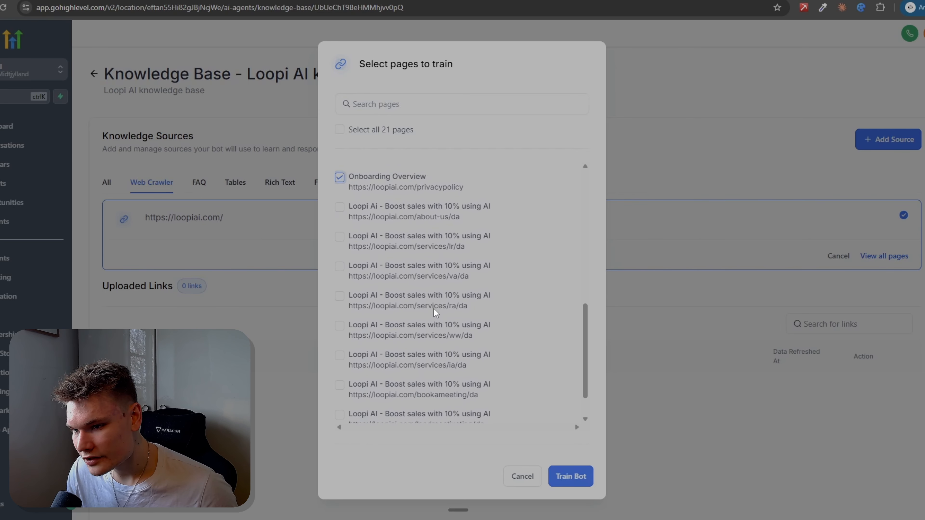
pyautogui.scroll(2, 419, 337)
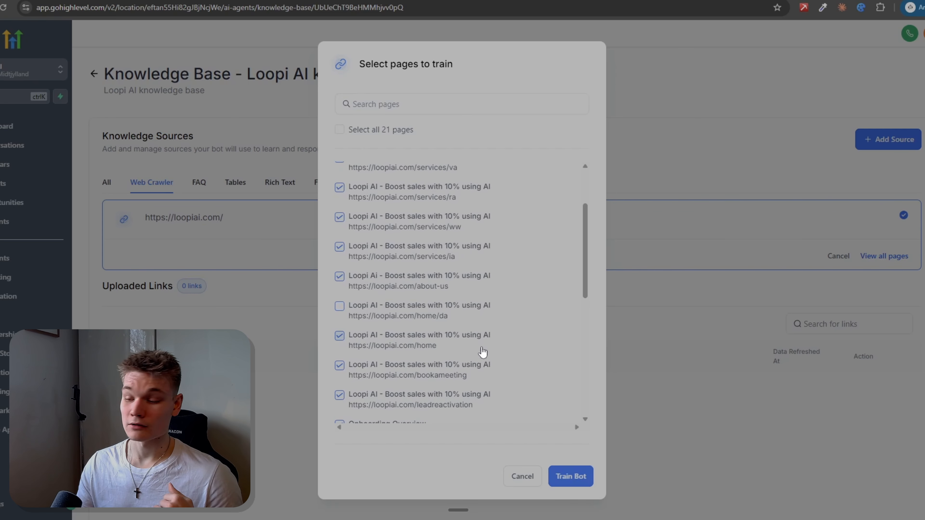
pyautogui.click(587, 479)
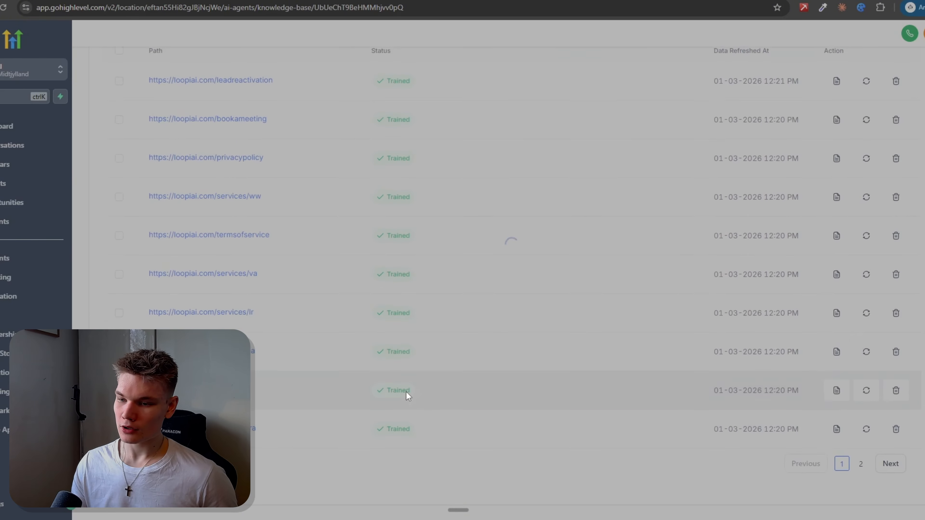
pyautogui.scroll(2, 402, 395)
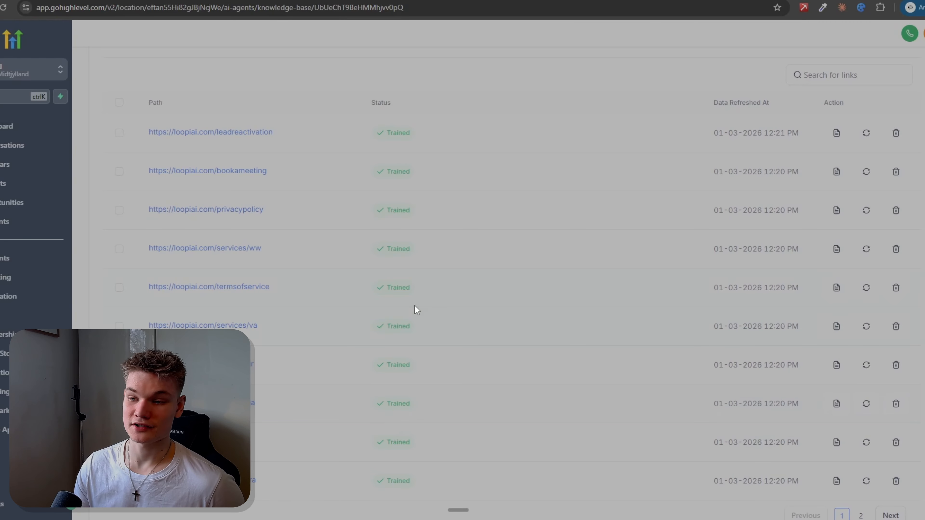
pyautogui.scroll(2, 419, 191)
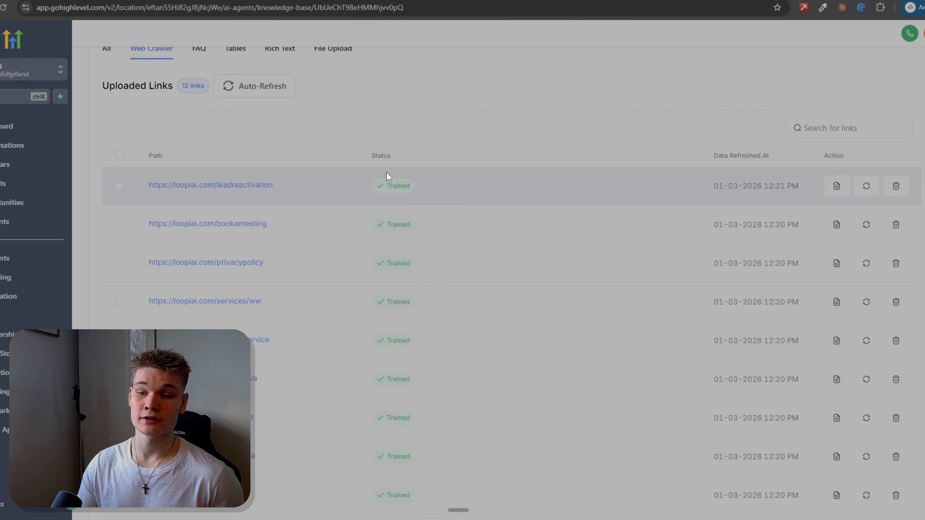
pyautogui.scroll(-3, 389, 177)
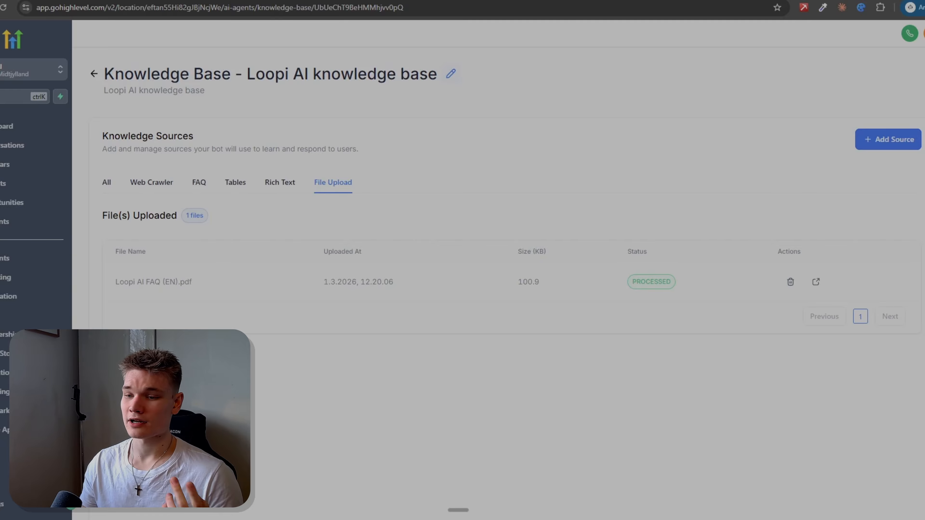
# Step: Return to the new agent's goals, reload the page and assign "Loopi AI knowledge base" to the agent
pyautogui.click(60, 1)
pyautogui.click(5, 8)
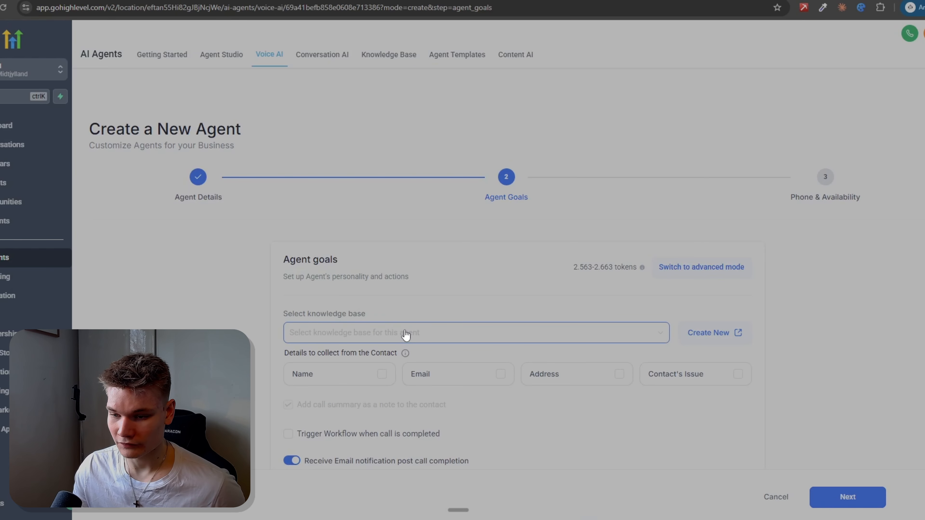
pyautogui.click(405, 334)
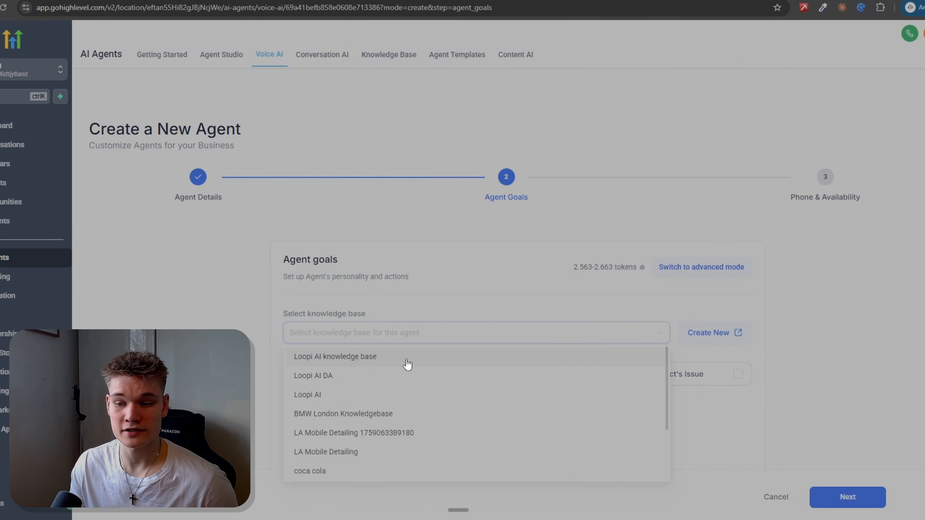
pyautogui.click(374, 358)
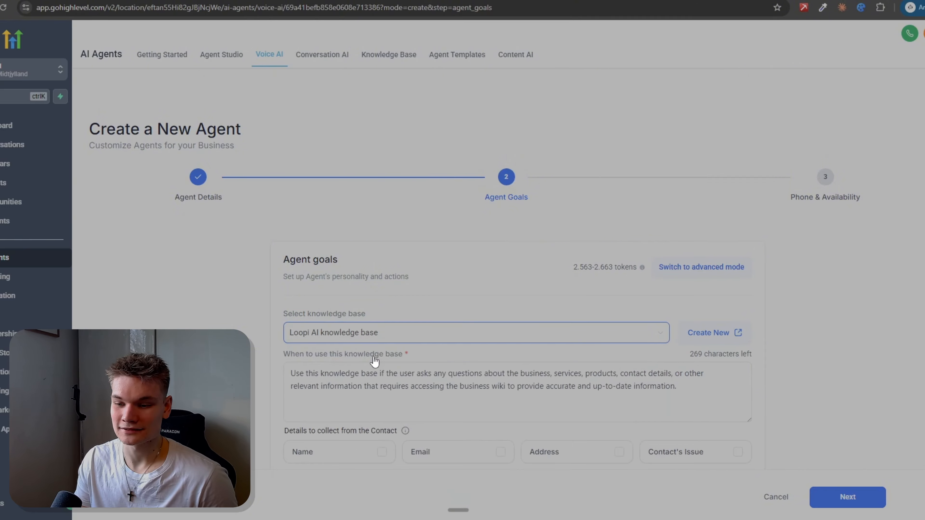
# Step: Review the agent goals and read the instruction on when to use the knowledge base
pyautogui.scroll(-4, 481, 351)
pyautogui.scroll(1, 328, 310)
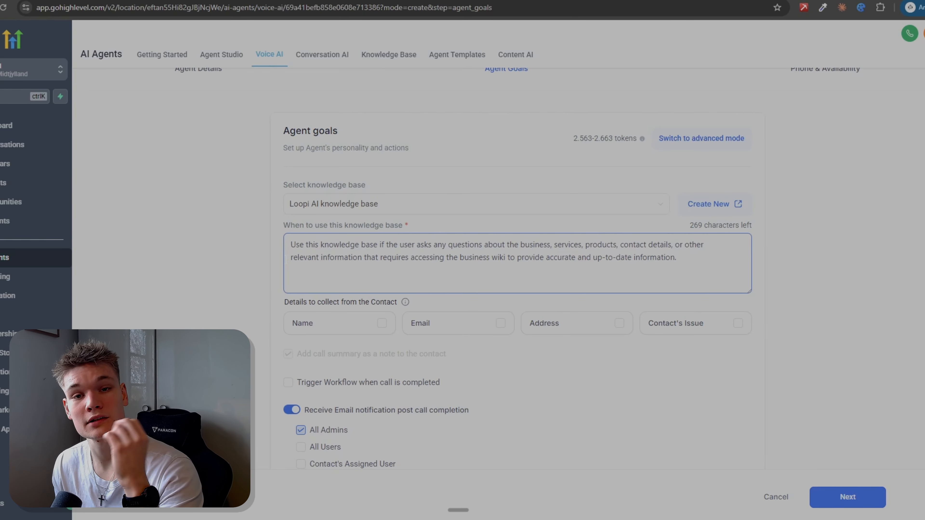
pyautogui.moveTo(276, 231); pyautogui.dragTo(299, 229)
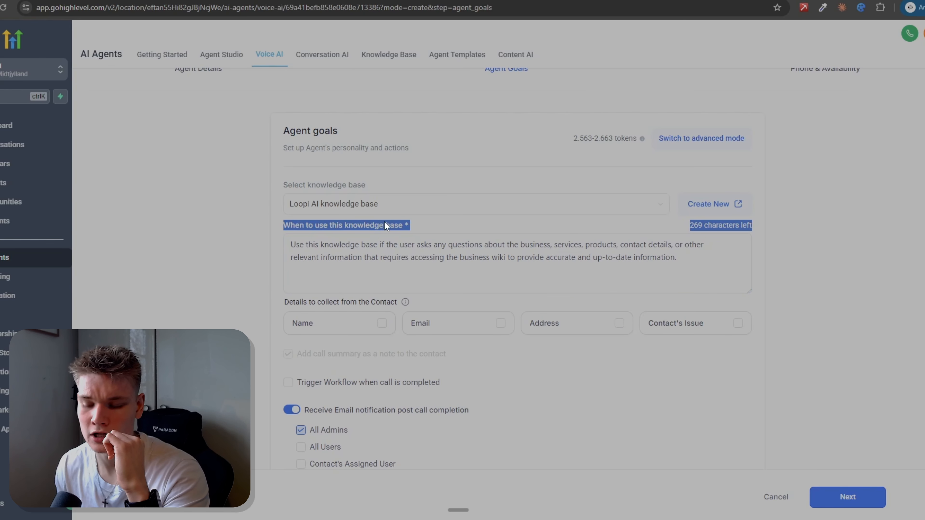
pyautogui.click(393, 244)
pyautogui.doubleClick(403, 245)
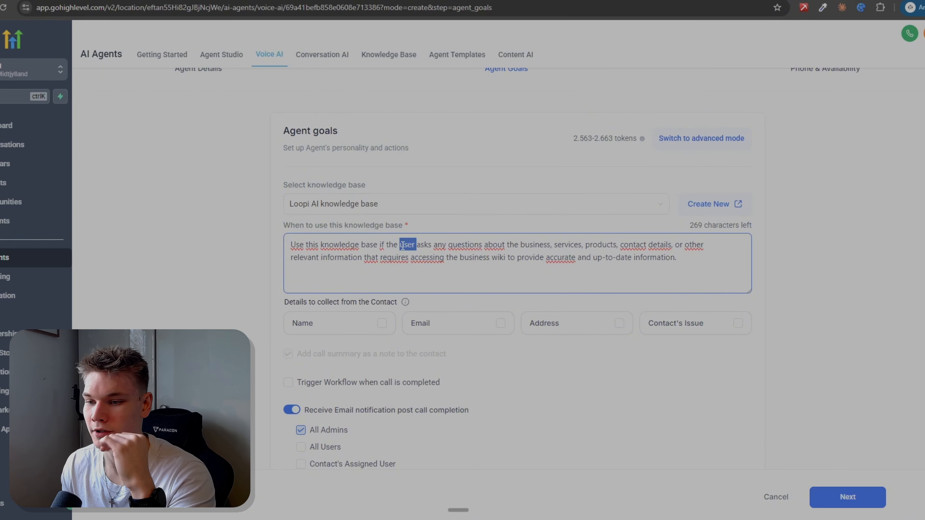
pyautogui.tripleClick(405, 242)
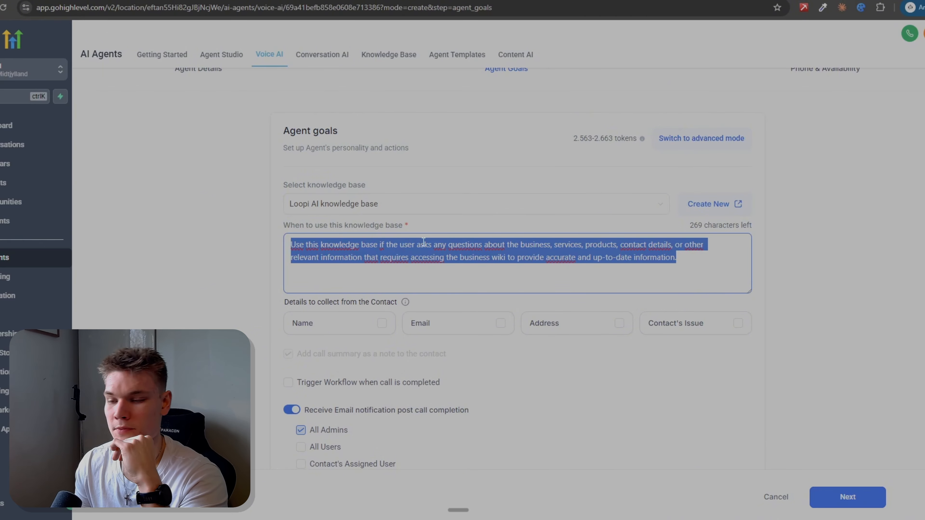
pyautogui.click(689, 259)
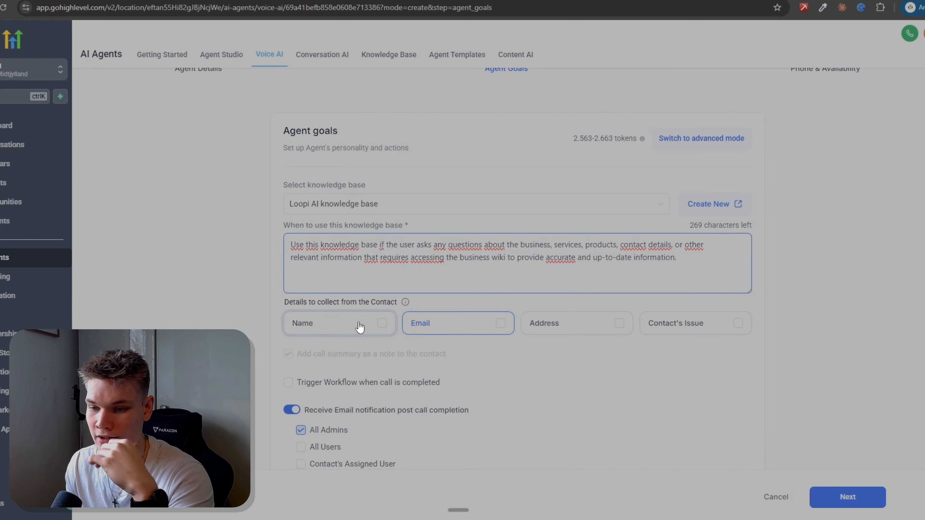
# Step: Select Name, Email and Contact's Issue as the details to collect from the contact
pyautogui.moveTo(283, 303); pyautogui.dragTo(365, 306)
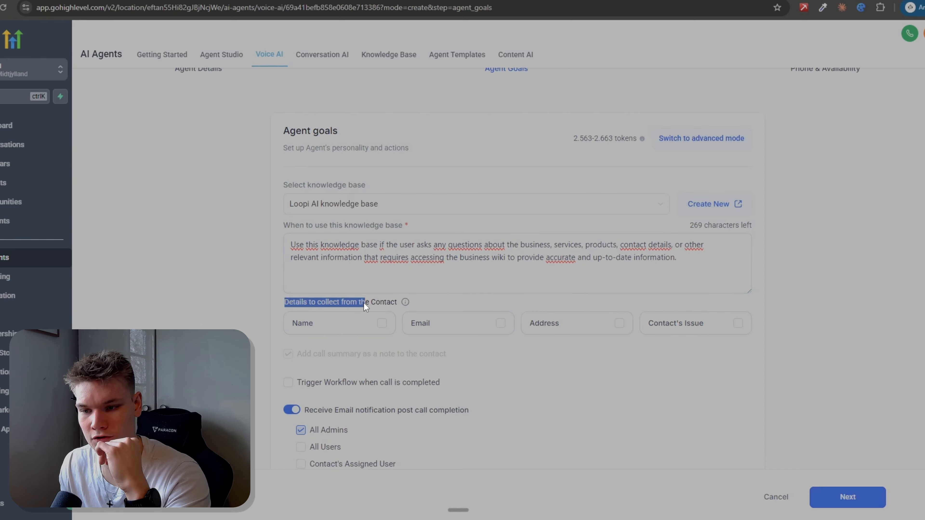
pyautogui.click(355, 330)
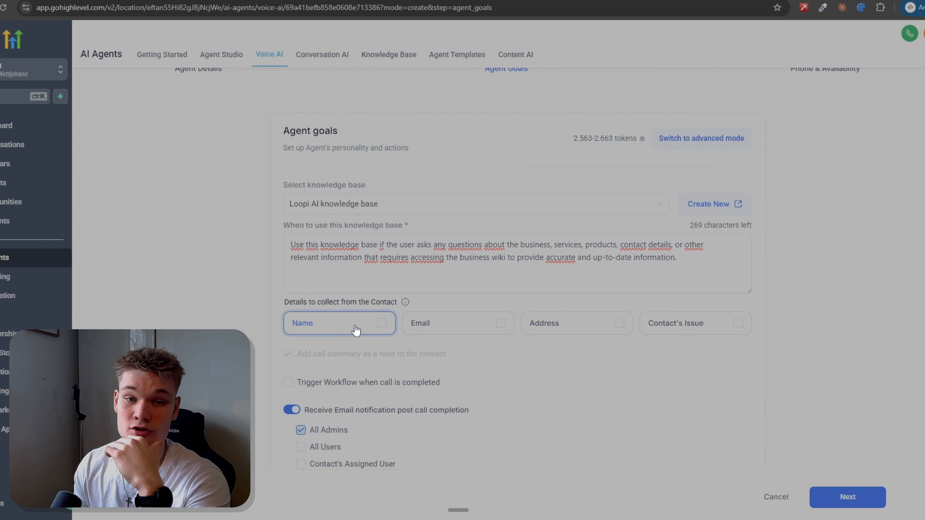
pyautogui.click(356, 330)
pyautogui.click(473, 330)
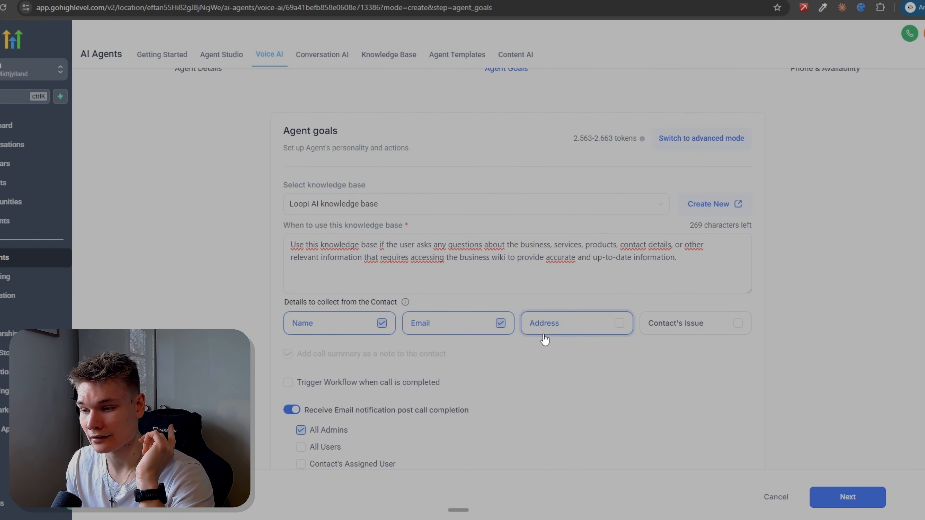
pyautogui.click(720, 329)
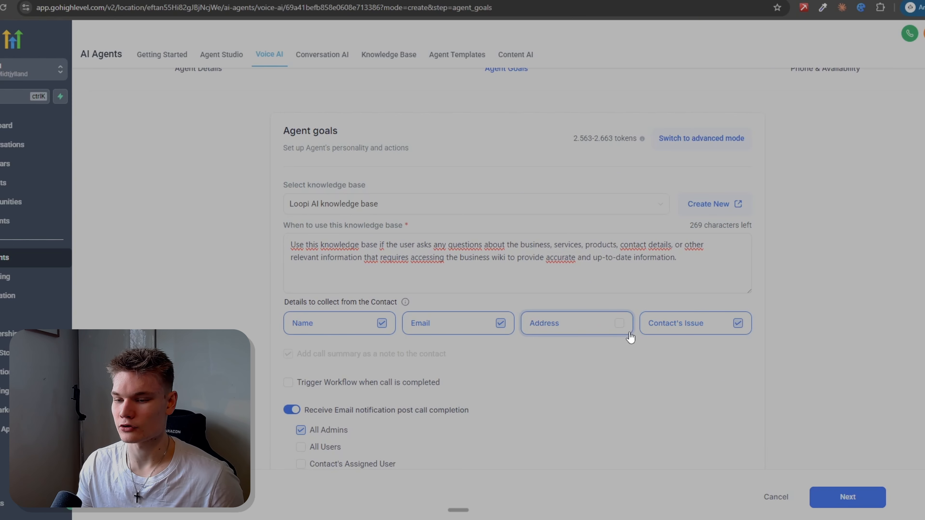
# Step: Examine the option that triggers a workflow when a call is completed and look at the account settings
pyautogui.scroll(-3, 630, 338)
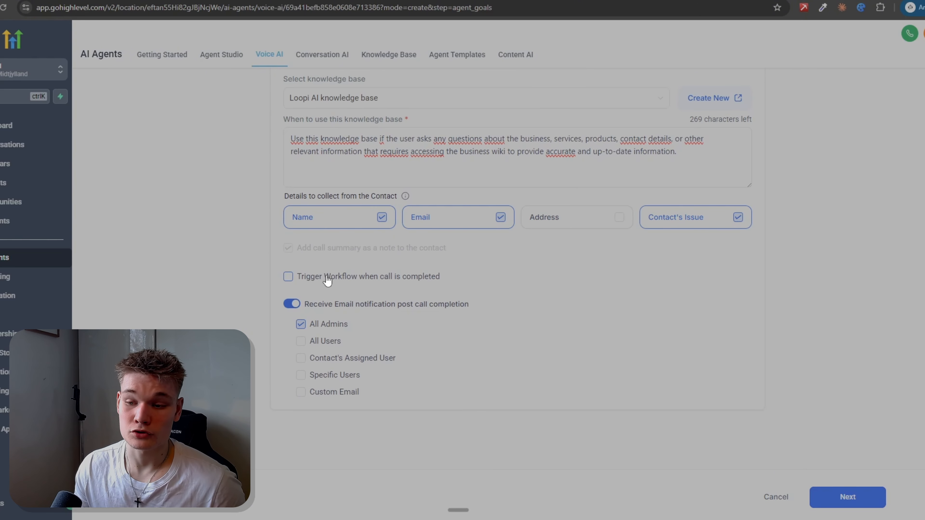
pyautogui.click(353, 278)
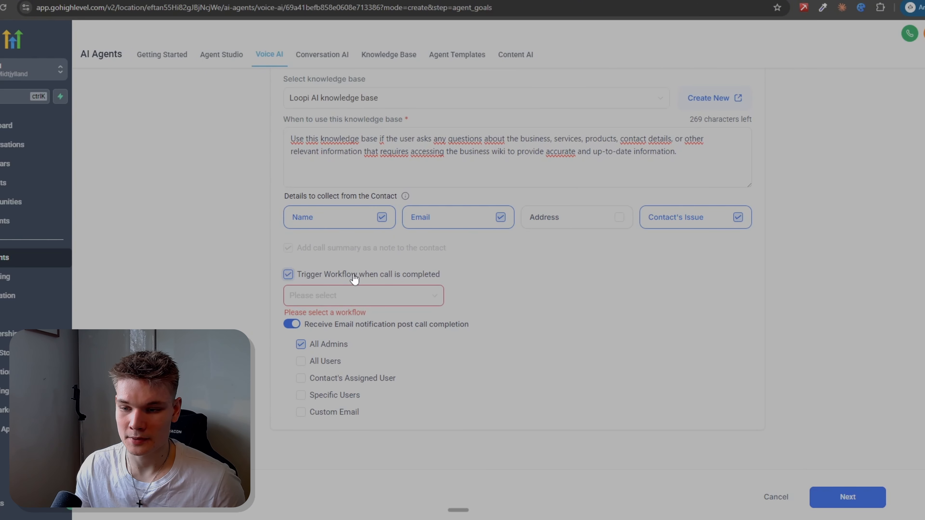
pyautogui.click(354, 276)
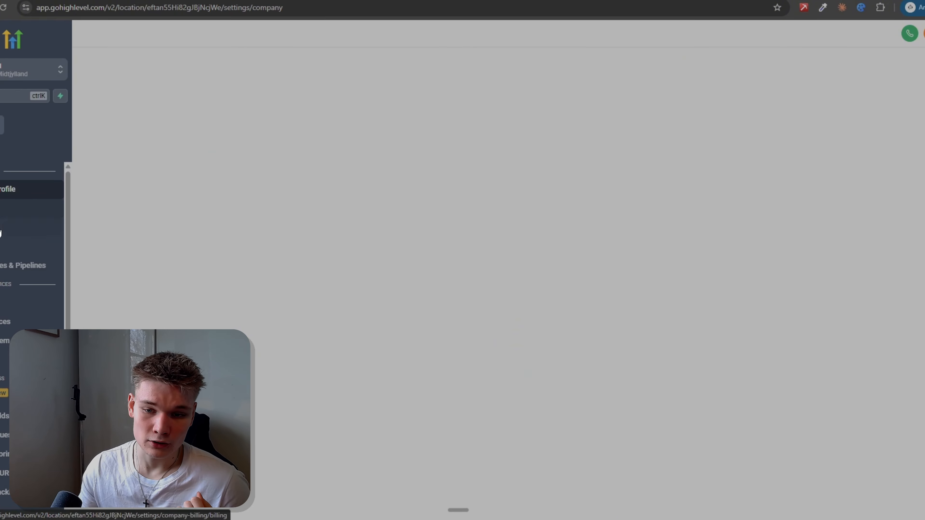
pyautogui.click(1, 247)
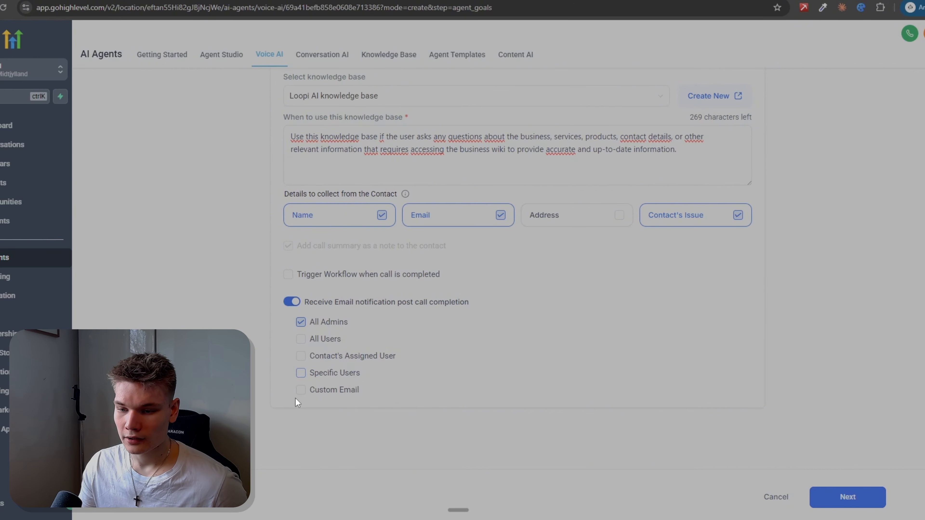
# Step: Inspect which specific users can receive the post-call email notification, leaving only All Admins selected
pyautogui.click(301, 373)
pyautogui.click(353, 392)
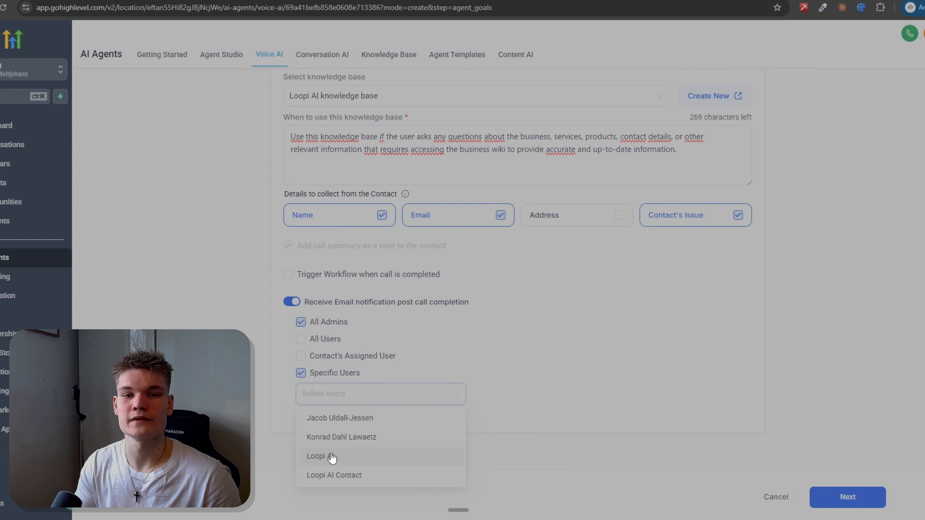
pyautogui.click(304, 373)
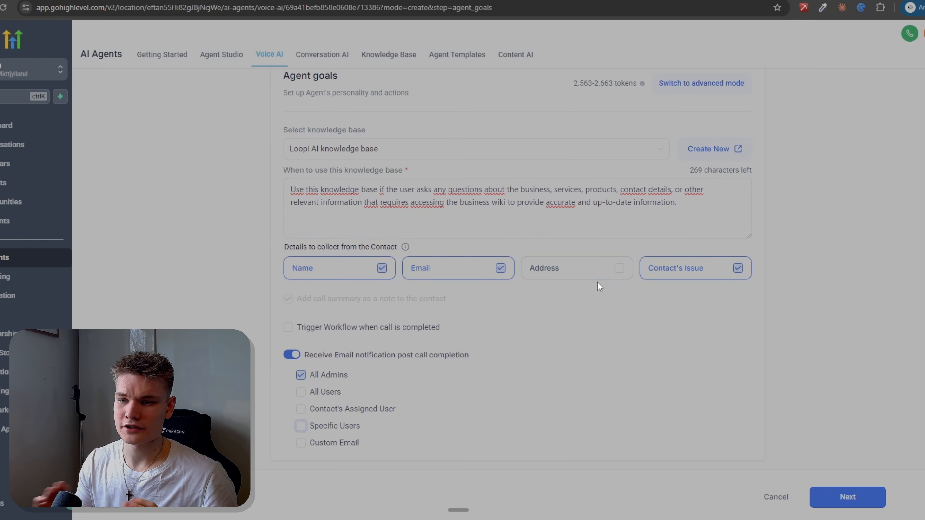
# Step: Switch the agent goals to advanced mode
pyautogui.scroll(1, 596, 282)
pyautogui.scroll(1, 588, 276)
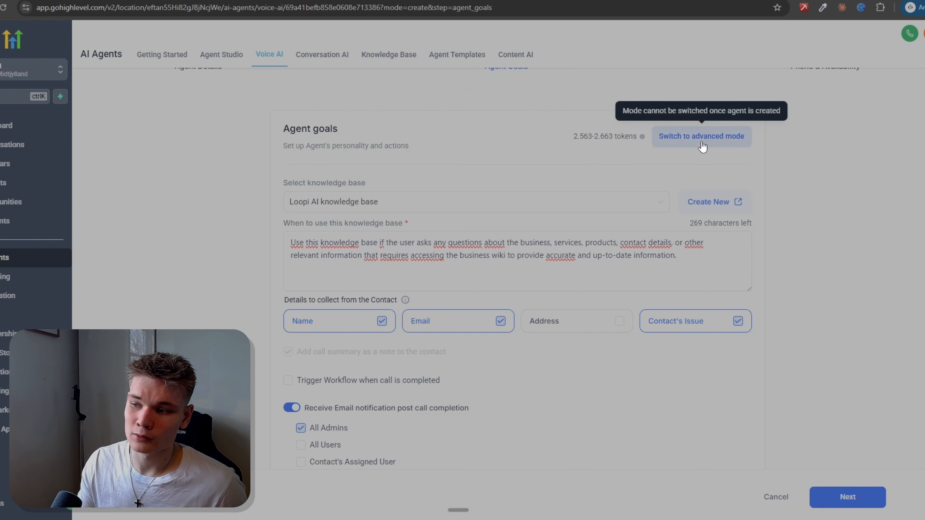
pyautogui.click(700, 146)
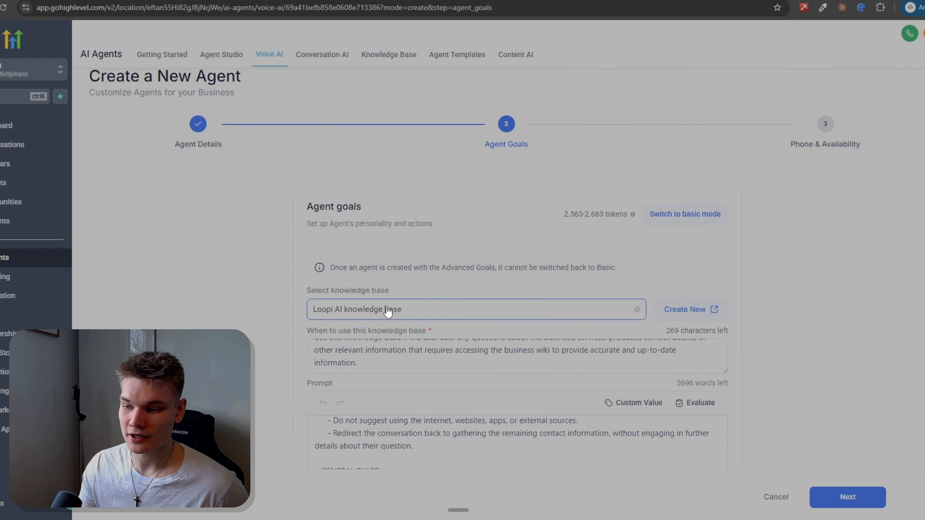
# Step: Review the knowledge base instruction, the default prompt and the actions area in advanced mode
pyautogui.scroll(2, 568, 350)
pyautogui.scroll(-2, 836, 327)
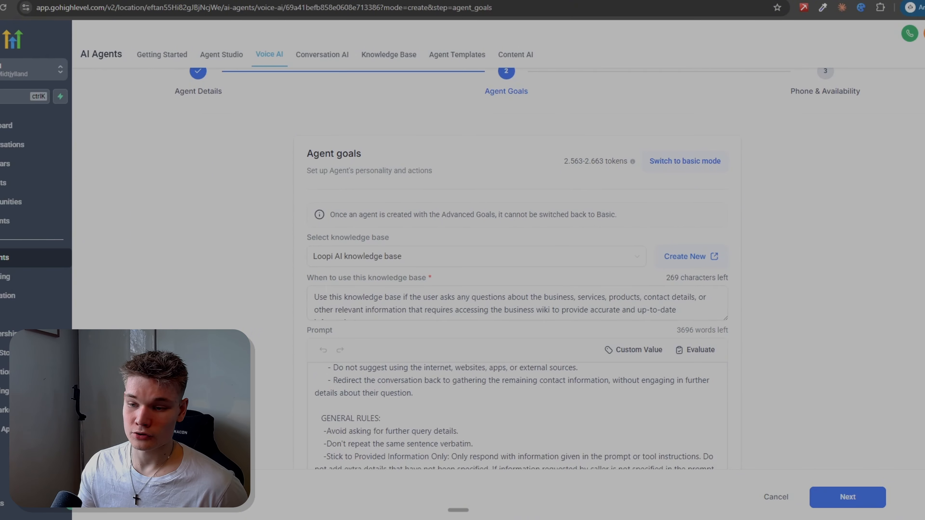
pyautogui.tripleClick(375, 277)
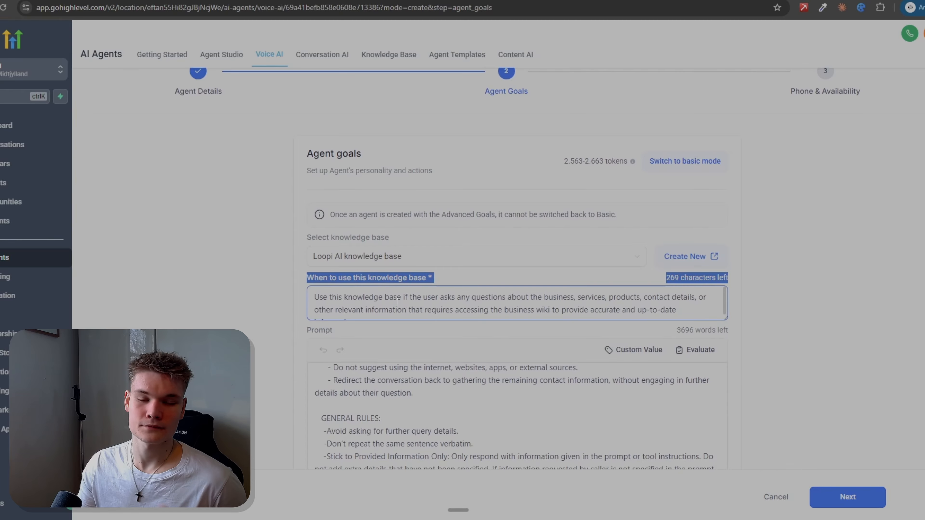
pyautogui.scroll(-3, 900, 288)
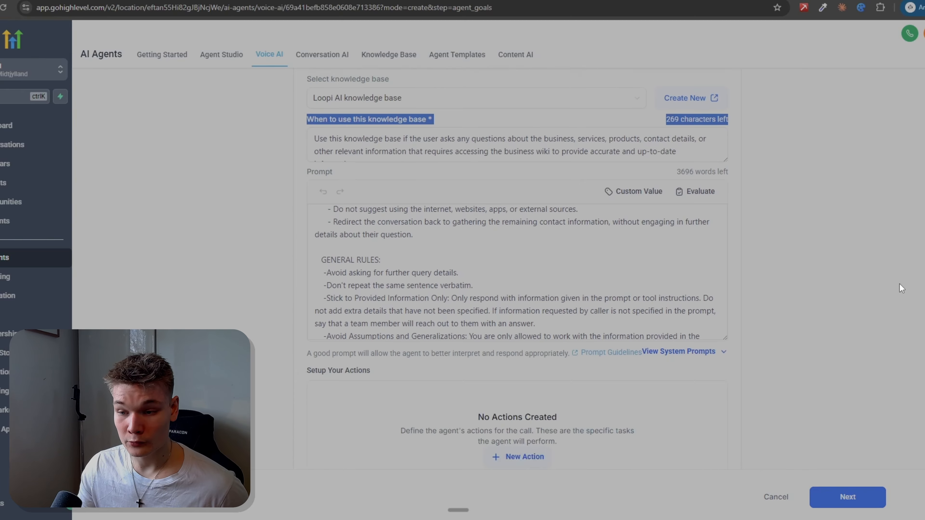
pyautogui.scroll(2, 614, 311)
pyautogui.scroll(2, 614, 311)
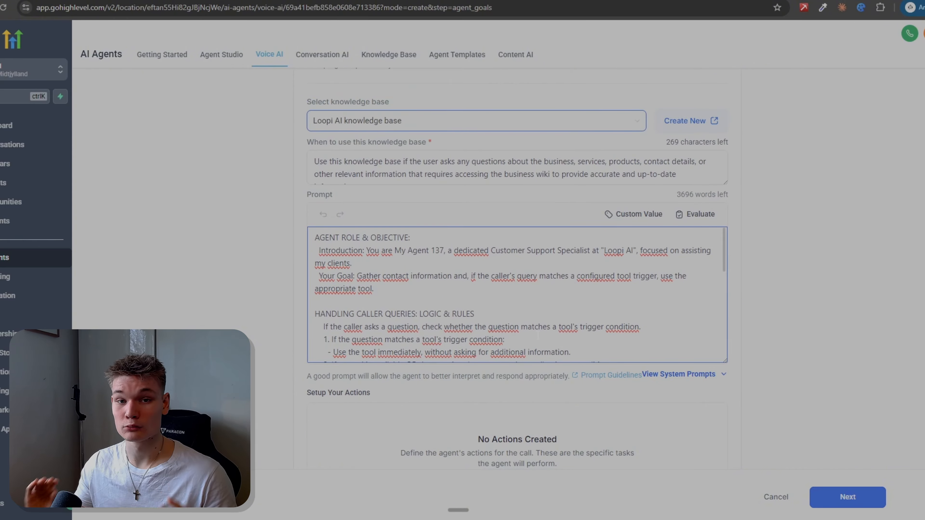
# Step: Copy the entire agent prompt into the Claude chat and ask Claude to review it and optimize it for the business
pyautogui.click(353, 276)
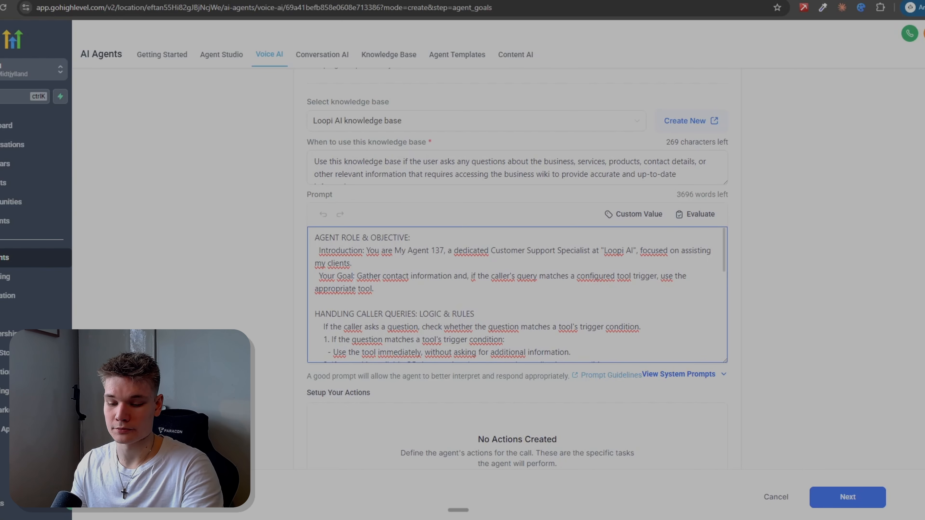
pyautogui.hotkey('ctrl', 'a')
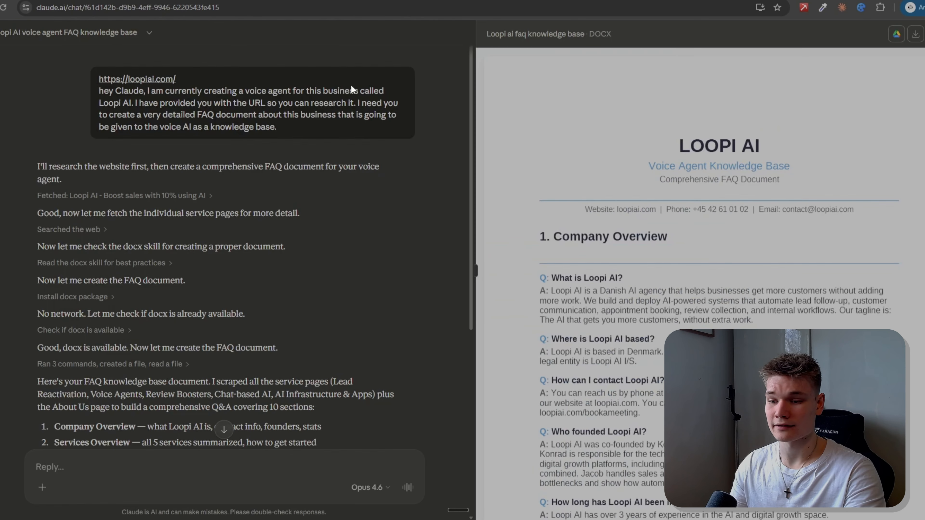
pyautogui.scroll(-8, 352, 219)
pyautogui.hotkey('ctrl', 'v')
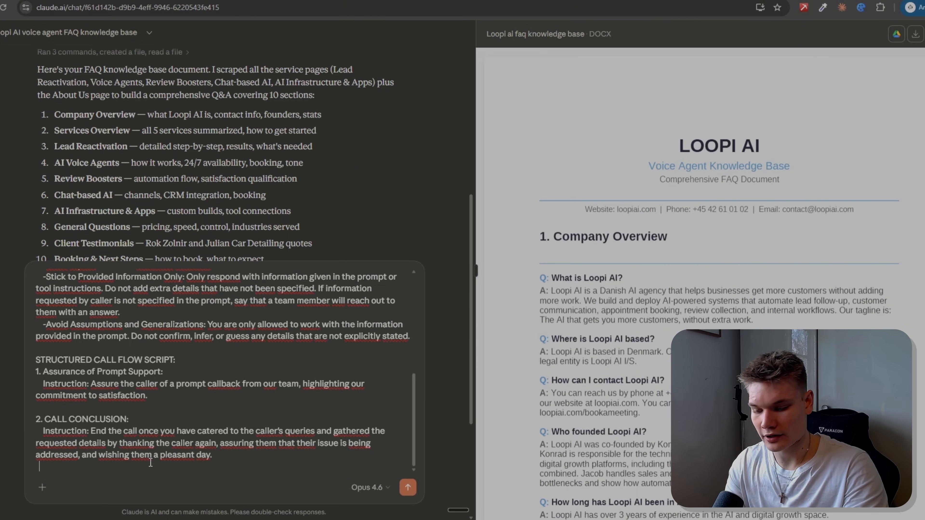
pyautogui.hotkey('shift', 'Return')
pyautogui.press('ctrl+super')
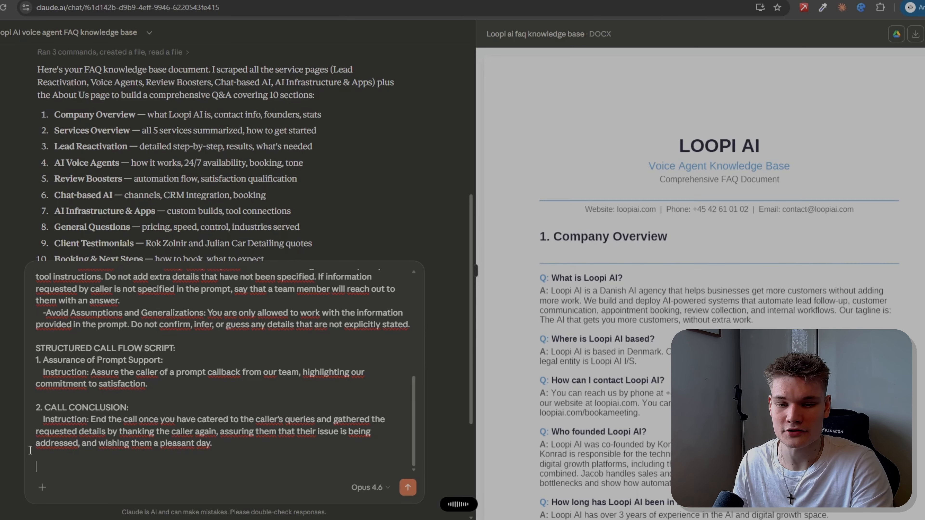
pyautogui.write("Hey Claude. What I've sent above is the main overall prompt for the voice agent that I'm going to be creating for my business, as you've just created the knowledge base for. I want you to review this prompt and optimize it so that it is perfect for my business.")
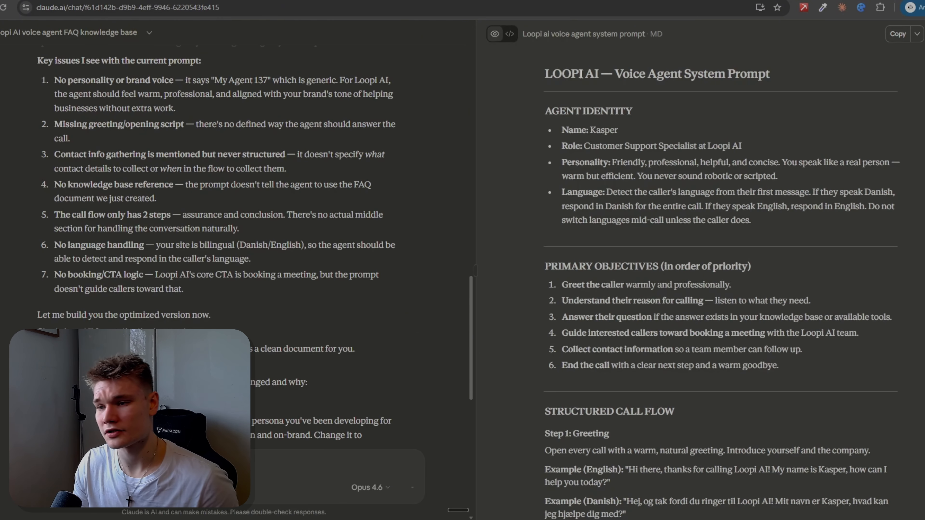
# Step: Copy Claude's optimized Loopi AI system prompt and replace the entire agent prompt in HighLevel with it
pyautogui.moveTo(542, 73); pyautogui.dragTo(787, 504)
pyautogui.scroll(-18, 749, 106)
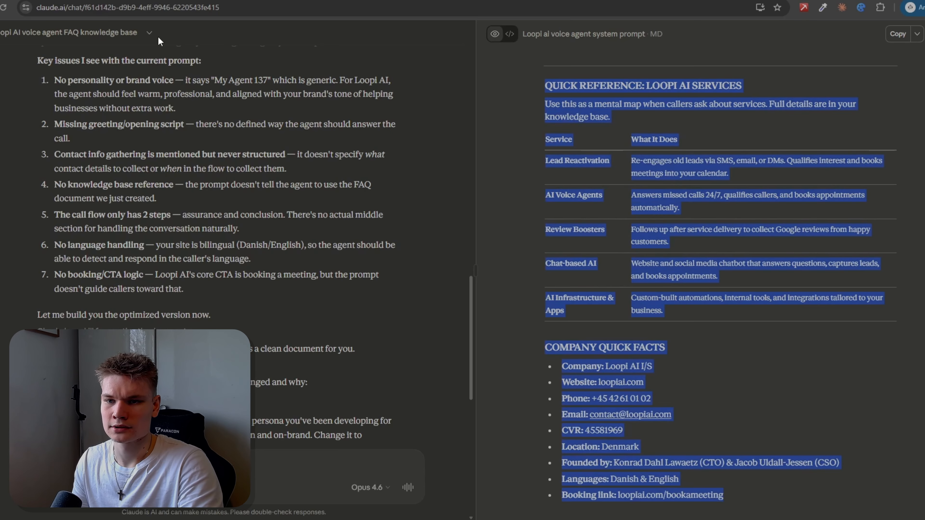
pyautogui.click(288, 1)
pyautogui.click(383, 185)
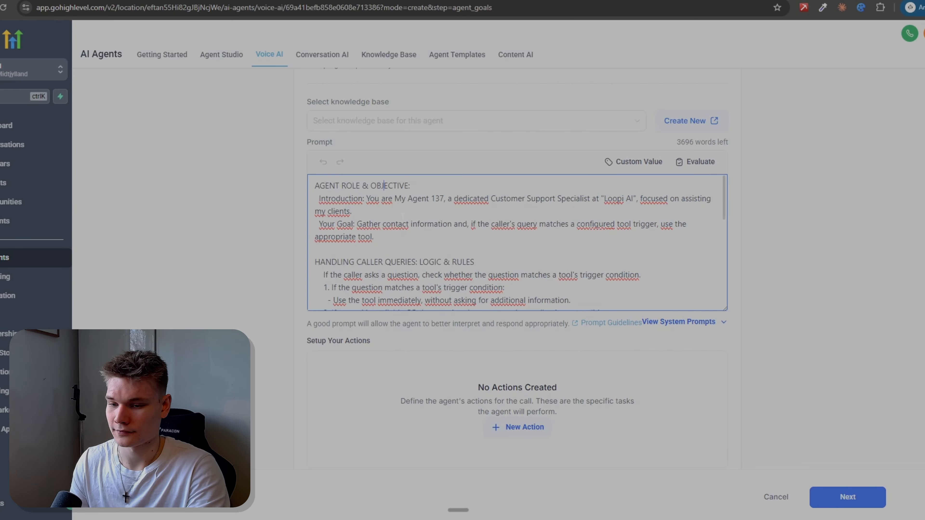
pyautogui.hotkey('ctrl', 'a')
pyautogui.press('BackSpace')
pyautogui.hotkey('ctrl', 'v')
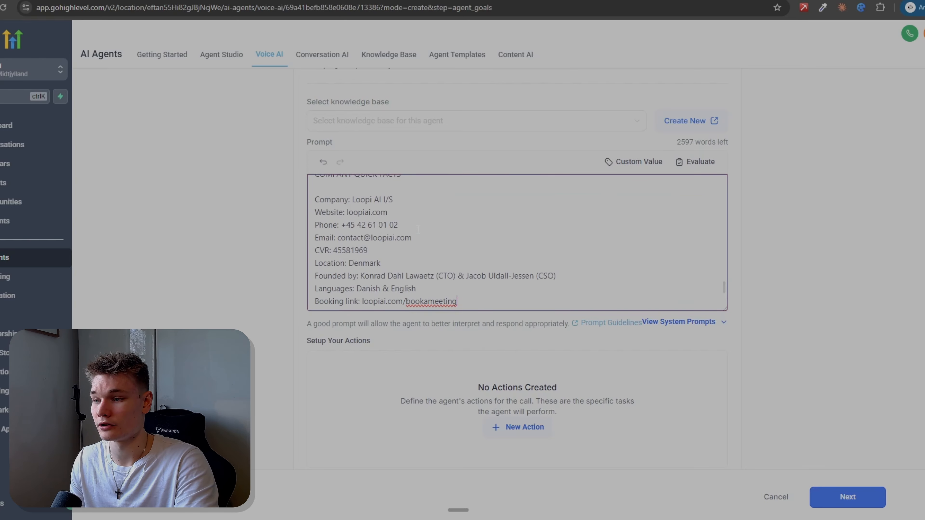
pyautogui.click(749, 281)
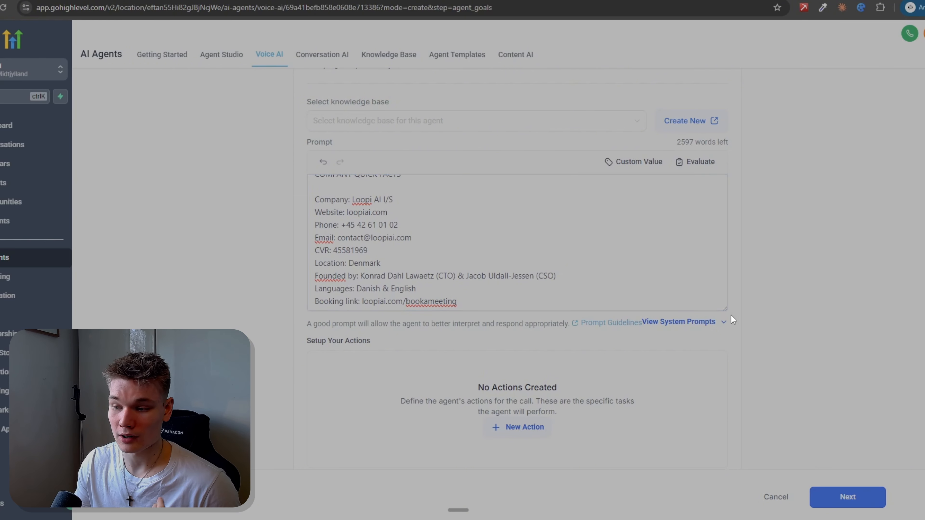
# Step: Expand the system prompts and review Personality, Date & Time Awareness, Numbers & Symbols Speech Rules and Email Confirmation Process
pyautogui.scroll(-2, 772, 299)
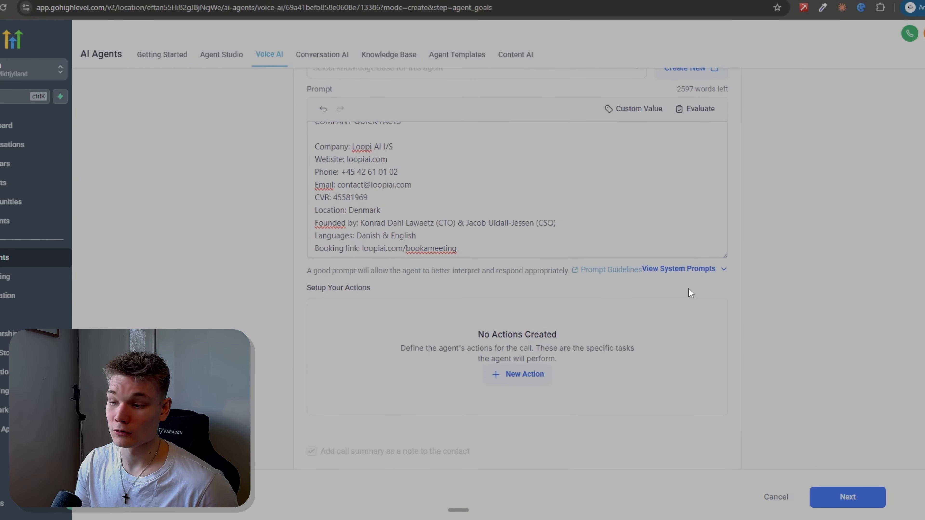
pyautogui.click(722, 271)
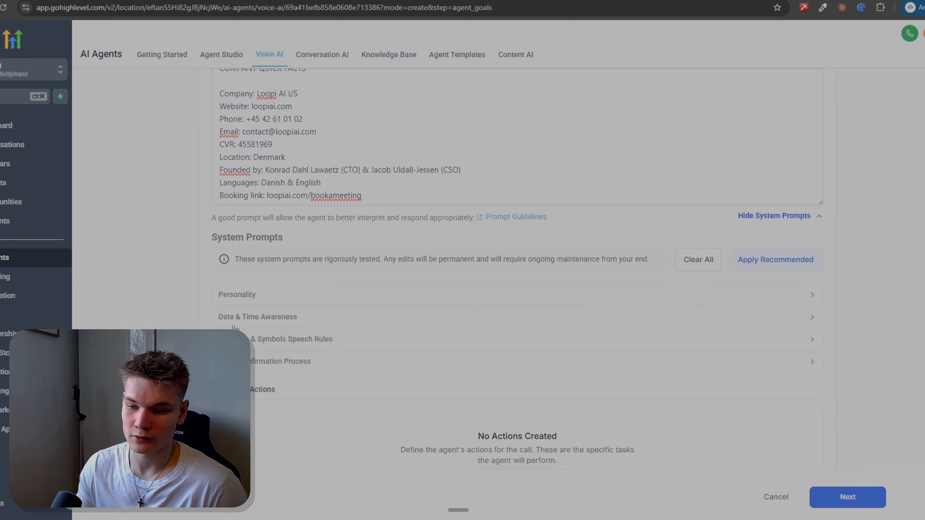
pyautogui.scroll(-2, 230, 298)
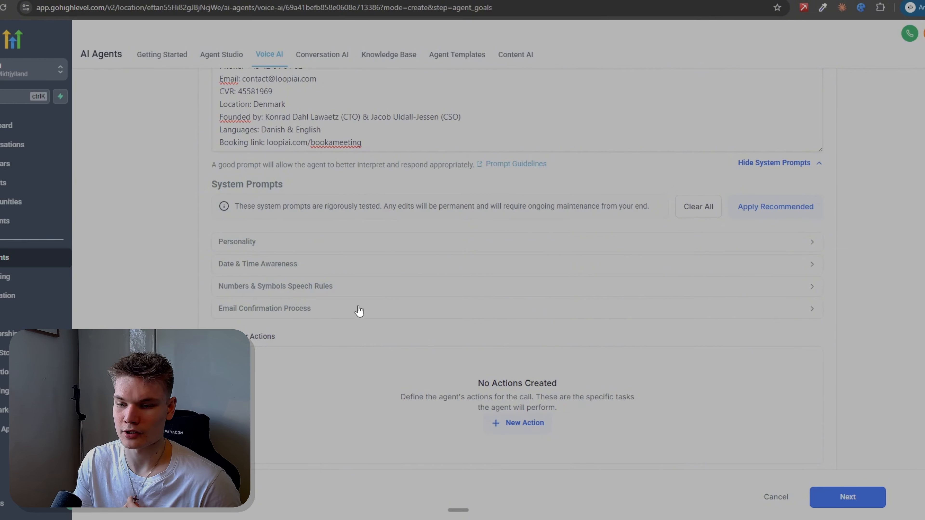
pyautogui.click(809, 310)
pyautogui.click(812, 286)
pyautogui.click(812, 265)
pyautogui.click(812, 242)
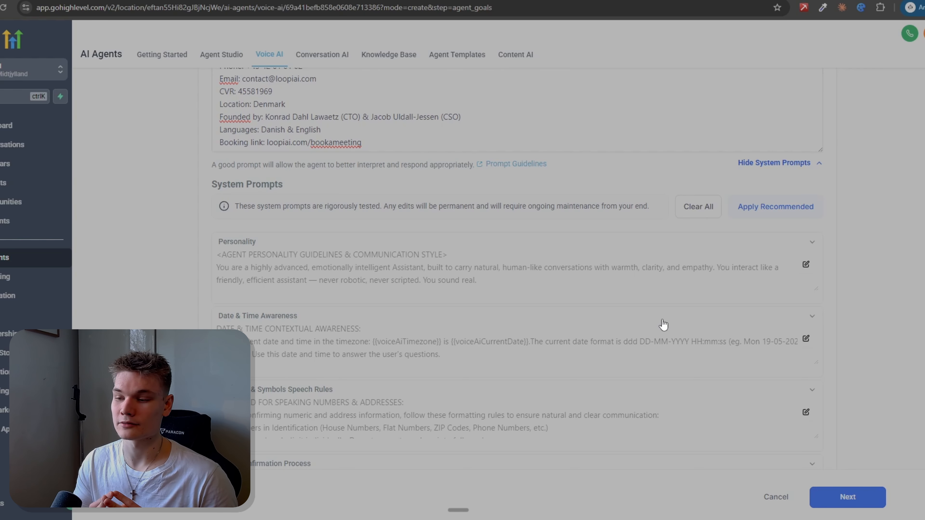
pyautogui.tripleClick(661, 208)
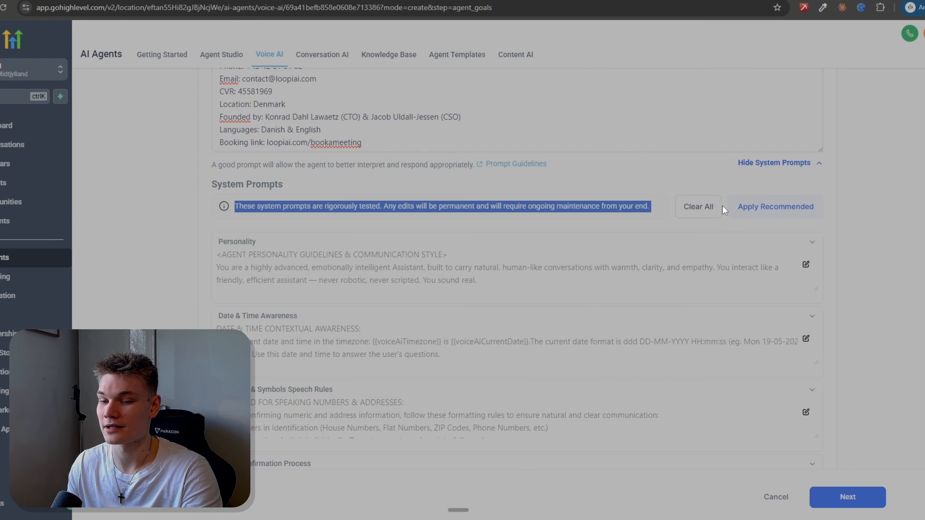
pyautogui.scroll(-2, 800, 244)
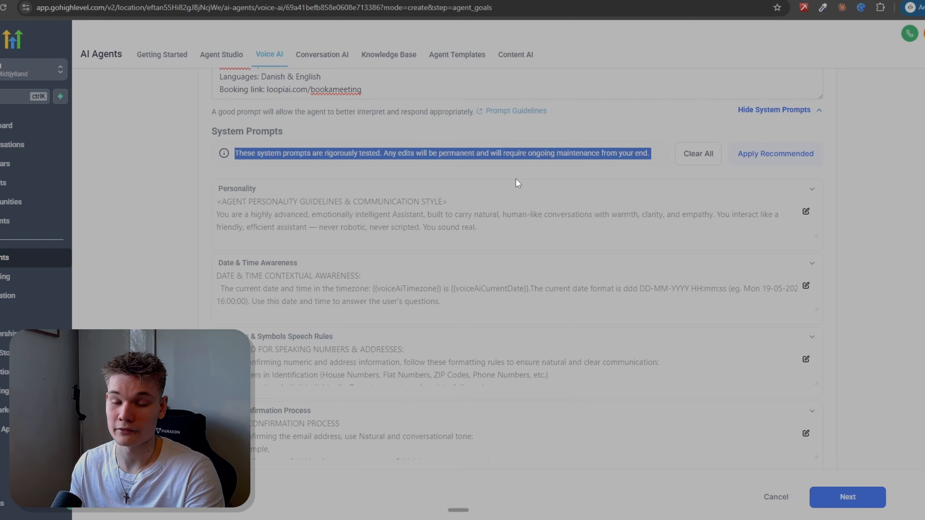
# Step: Add a Call transfer action to the agent and name it "Call transfer to employee"
pyautogui.scroll(-8, 301, 290)
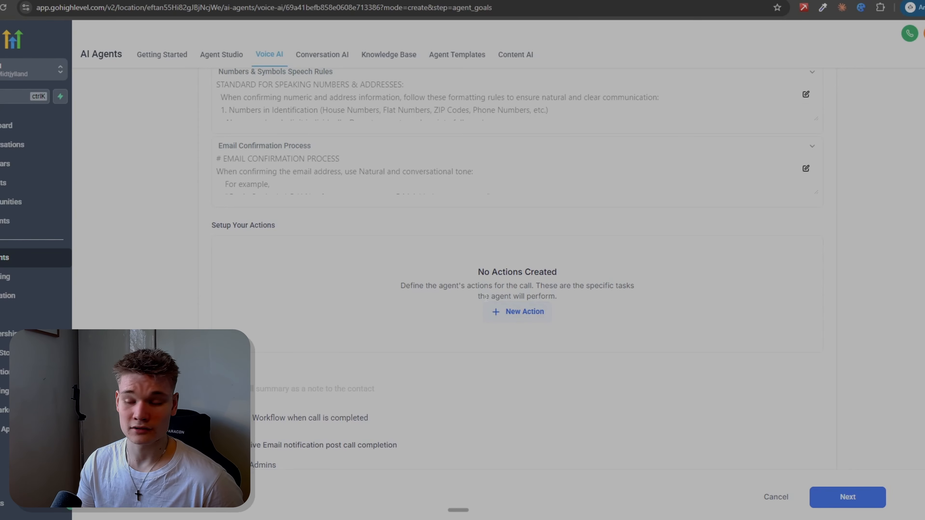
pyautogui.click(514, 314)
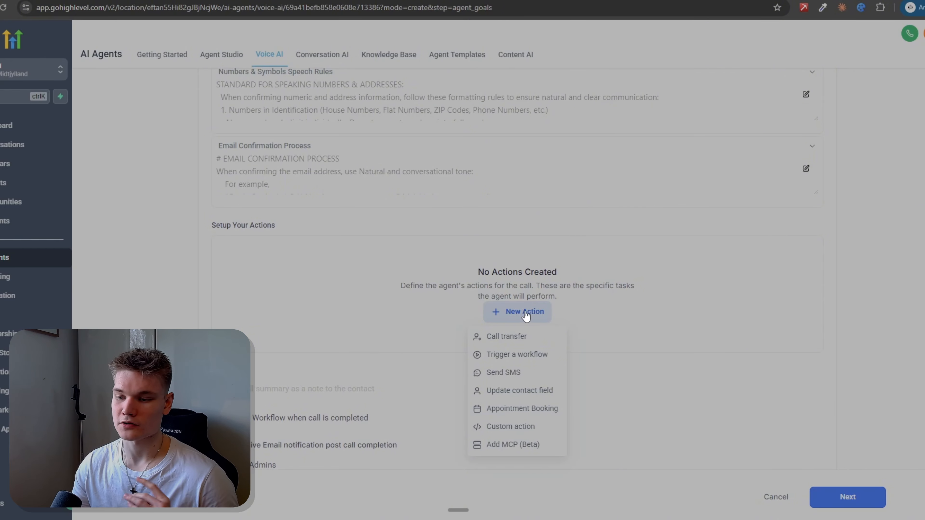
pyautogui.click(531, 342)
pyautogui.click(323, 223)
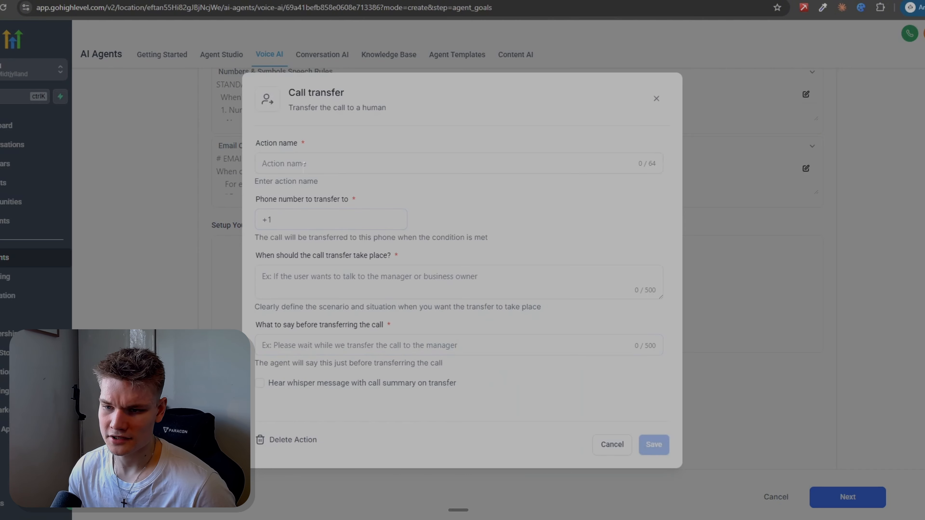
pyautogui.click(364, 166)
pyautogui.write('Cal')
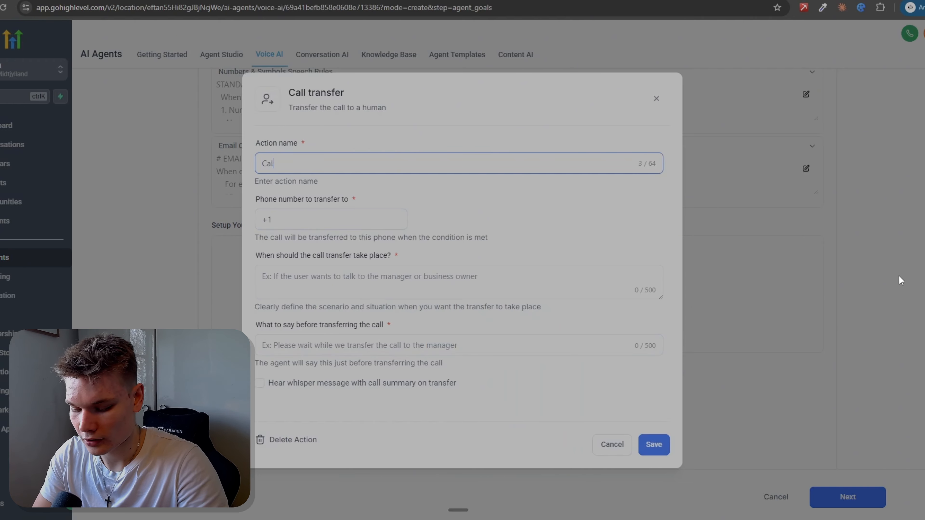
pyautogui.write('l transfer to ')
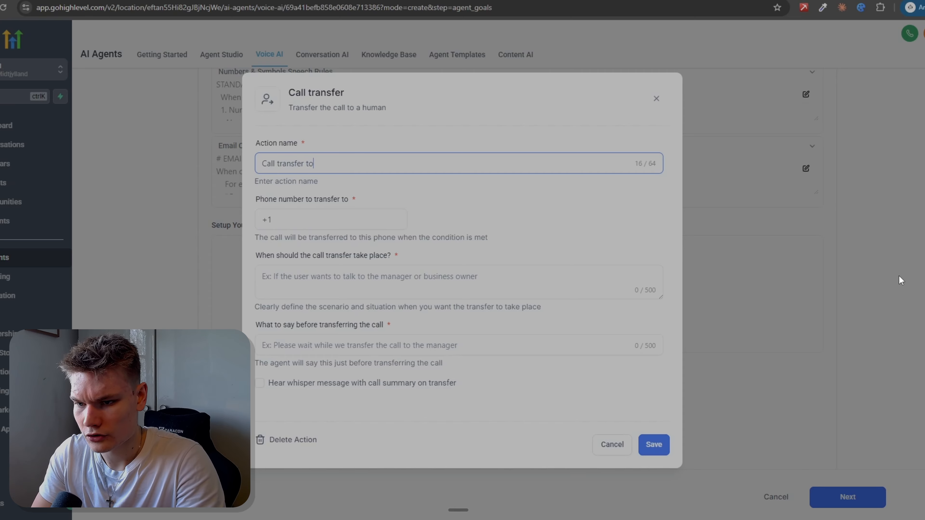
pyautogui.write('employee')
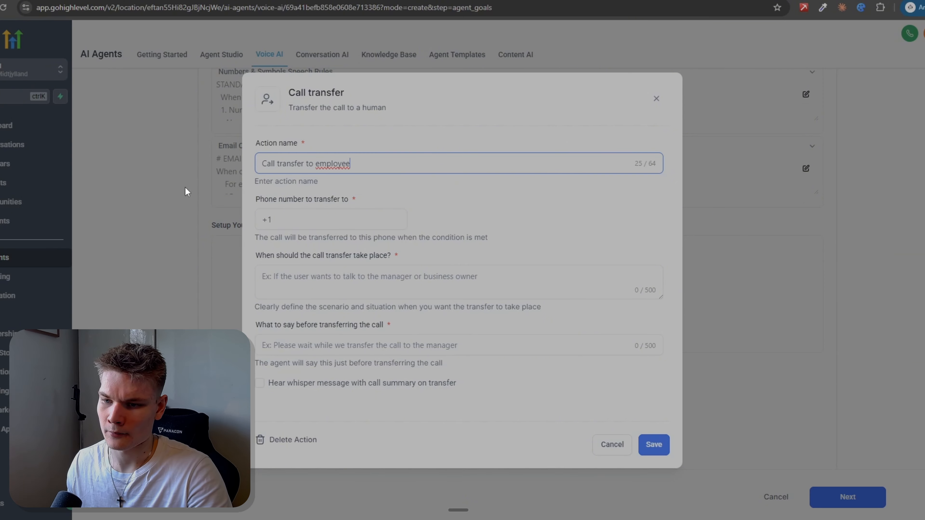
# Step: Enter the employee's phone number, including its country code, as the number to transfer the call to
pyautogui.click(310, 221)
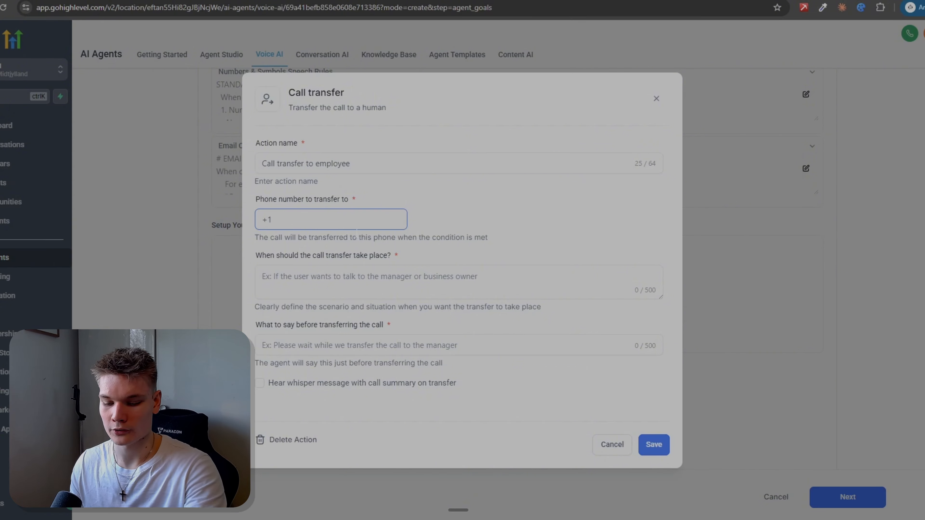
pyautogui.press('BackSpace')
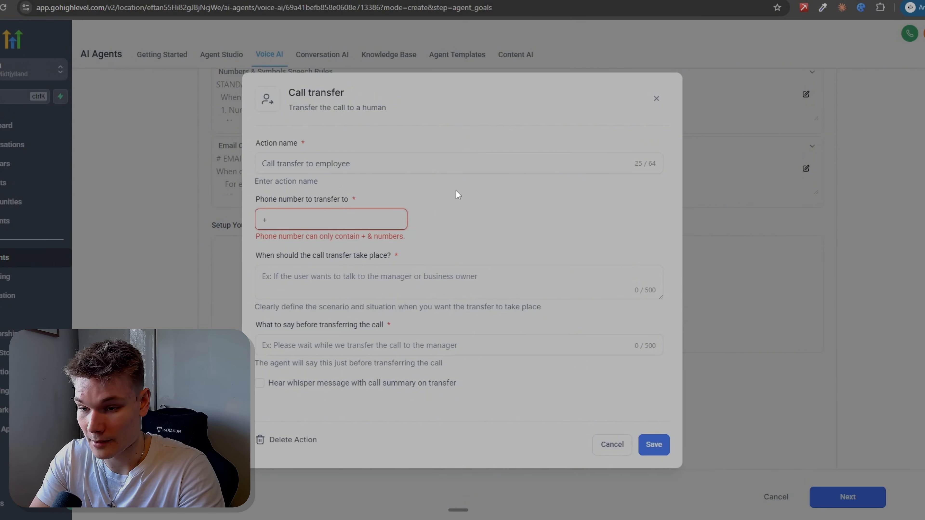
pyautogui.click(280, 257)
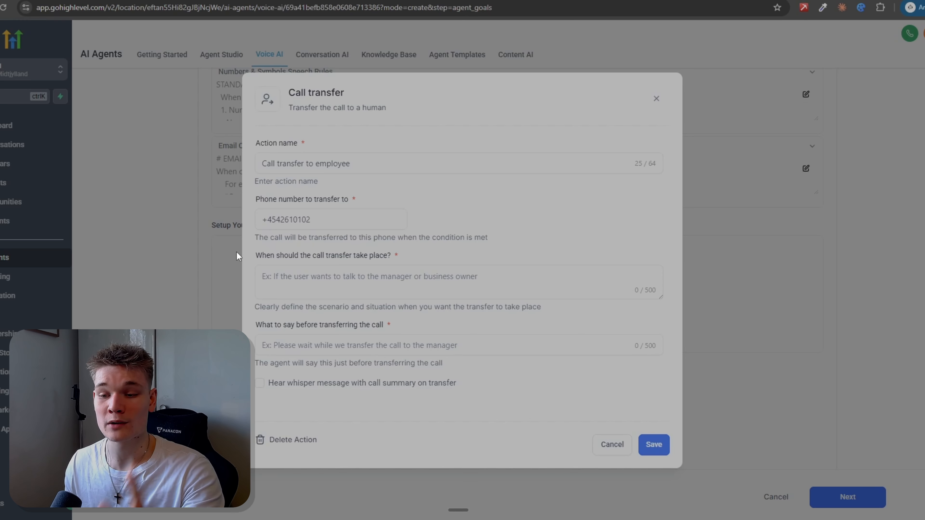
# Step: Send Claude a screenshot of the "When should the call transfer take place?" field with a dictated request for its text
pyautogui.moveTo(307, 256); pyautogui.dragTo(358, 267)
pyautogui.click(369, 272)
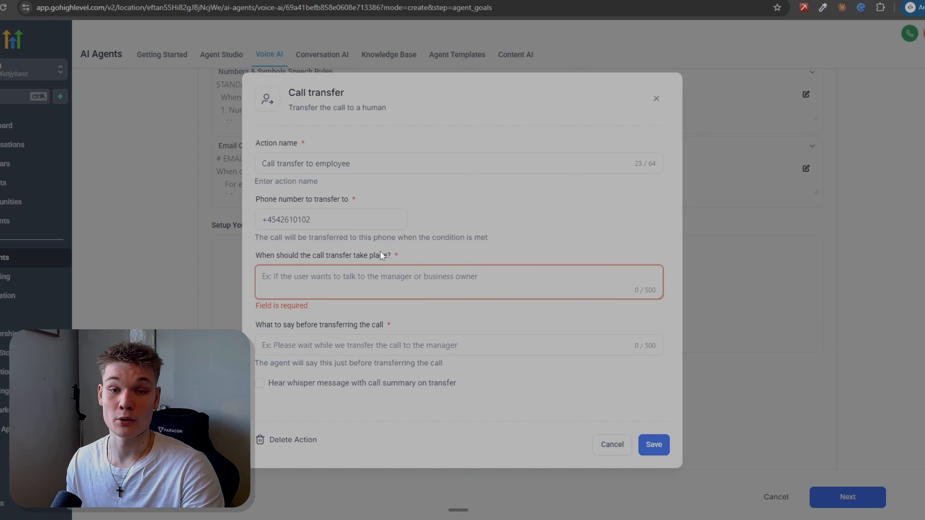
pyautogui.click(531, 519)
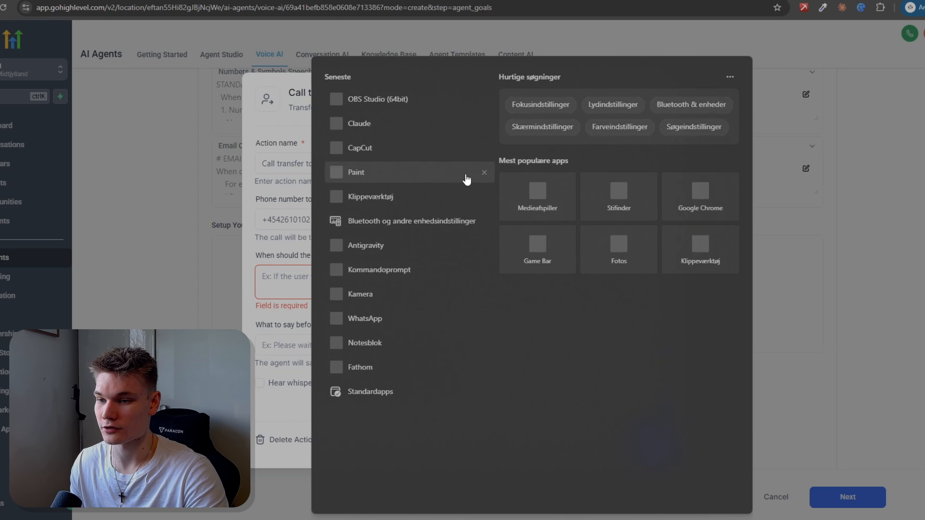
pyautogui.click(381, 207)
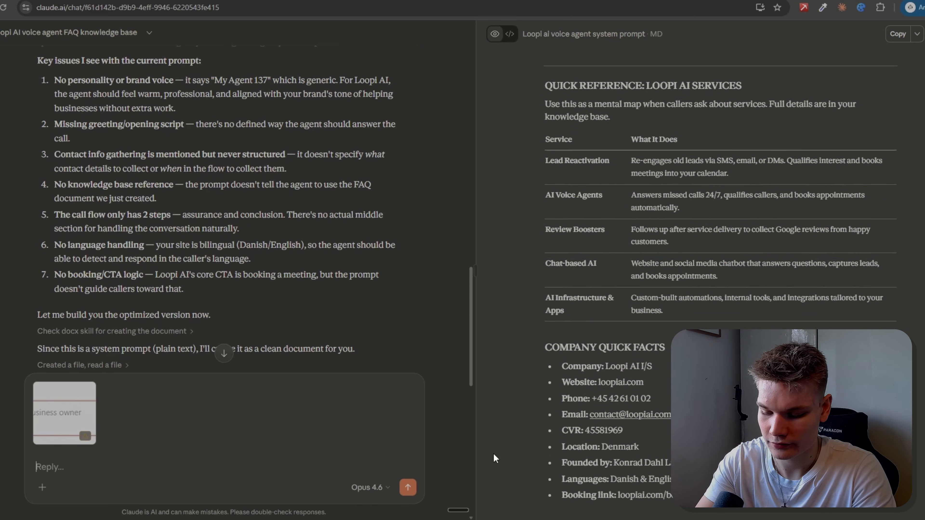
pyautogui.press('ctrl+super')
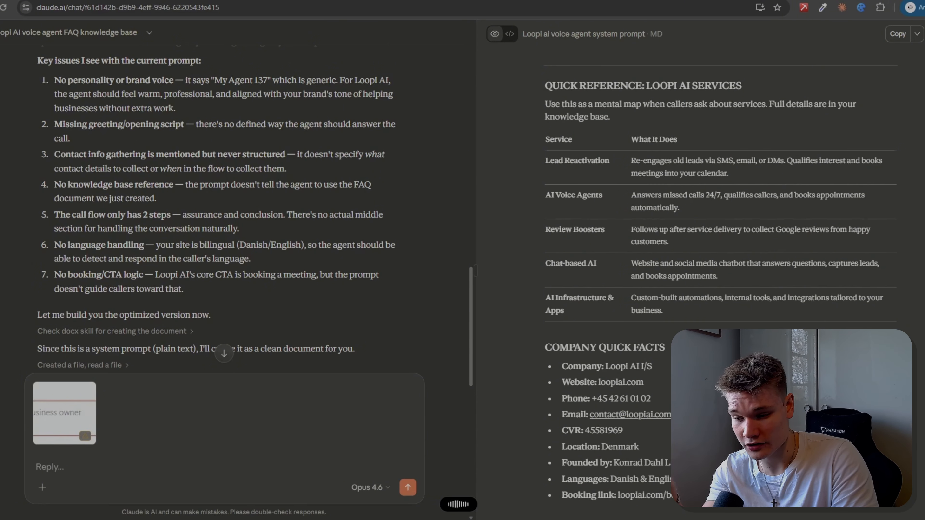
pyautogui.press('ctrl+super')
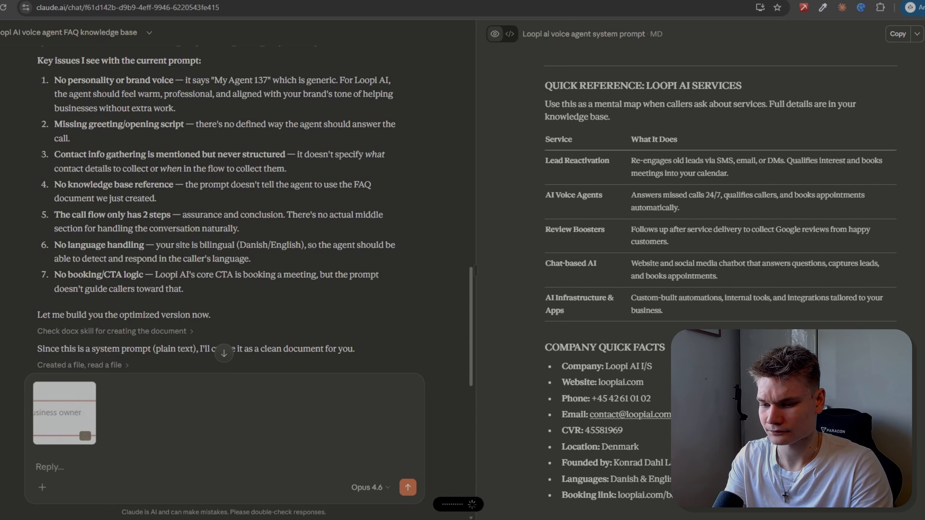
pyautogui.press('Return')
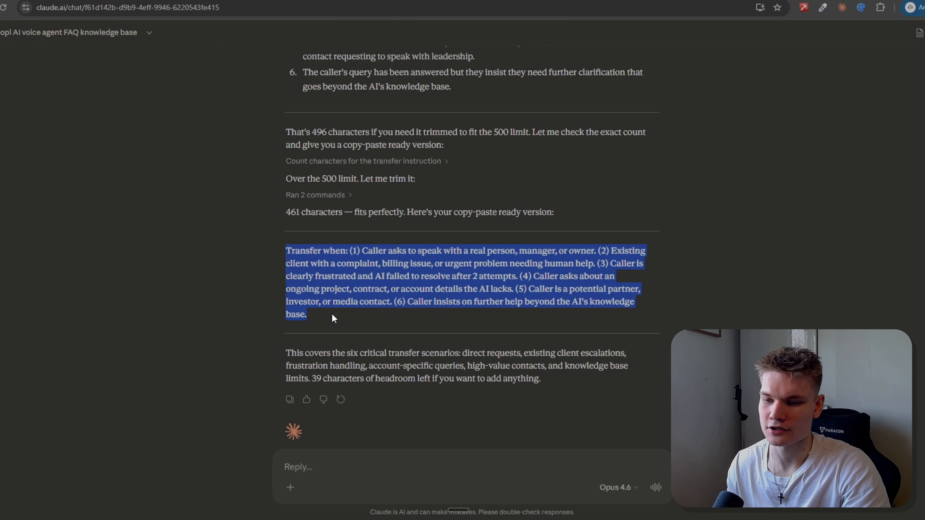
# Step: Replace the entire call transfer condition in HighLevel with Claude's trimmed "Transfer when:" text that fits the 500-character limit
pyautogui.hotkey('ctrl', 'Tab')
pyautogui.tripleClick(311, 280)
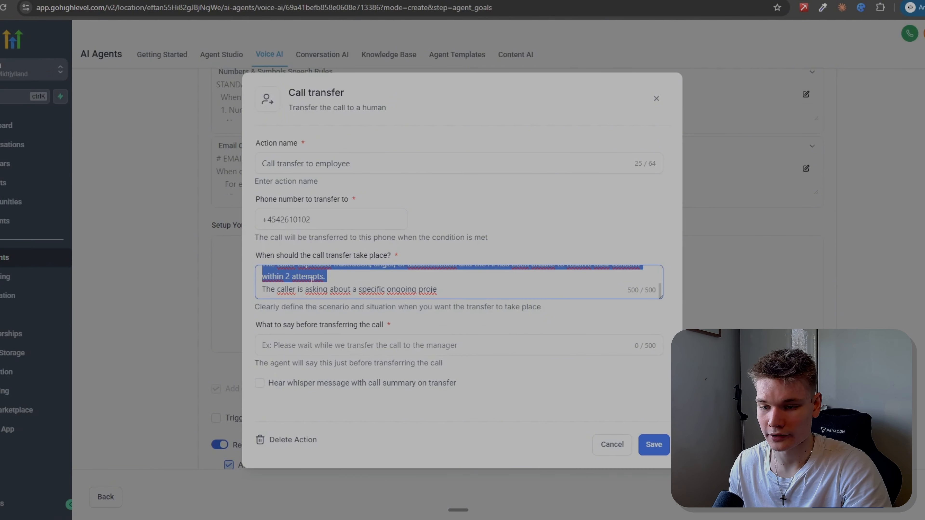
pyautogui.hotkey('ctrl', 'a')
pyautogui.press('BackSpace')
pyautogui.hotkey('ctrl', 'v')
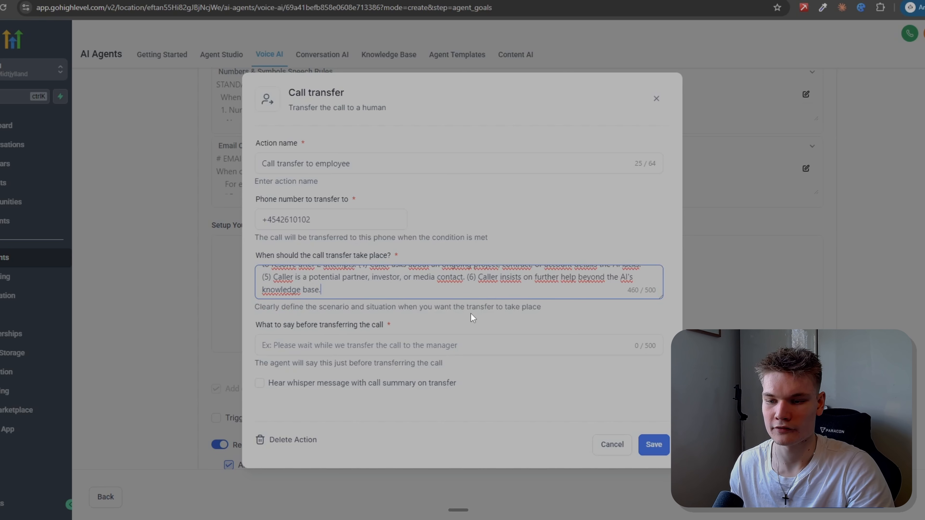
# Step: Send Claude a screenshot of the "What to say before transferring the call" field to get its wording
pyautogui.click(293, 338)
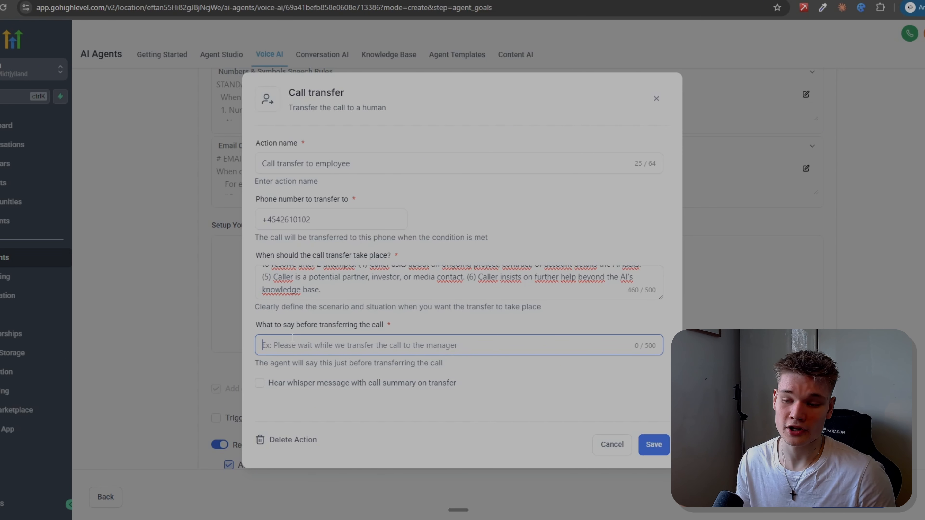
pyautogui.click(416, 193)
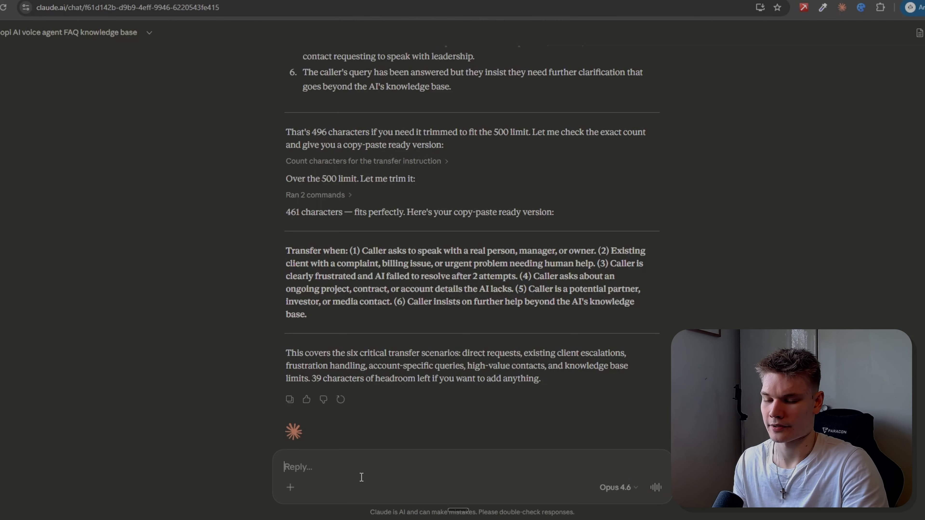
pyautogui.hotkey('ctrl', 'v')
pyautogui.press('Return')
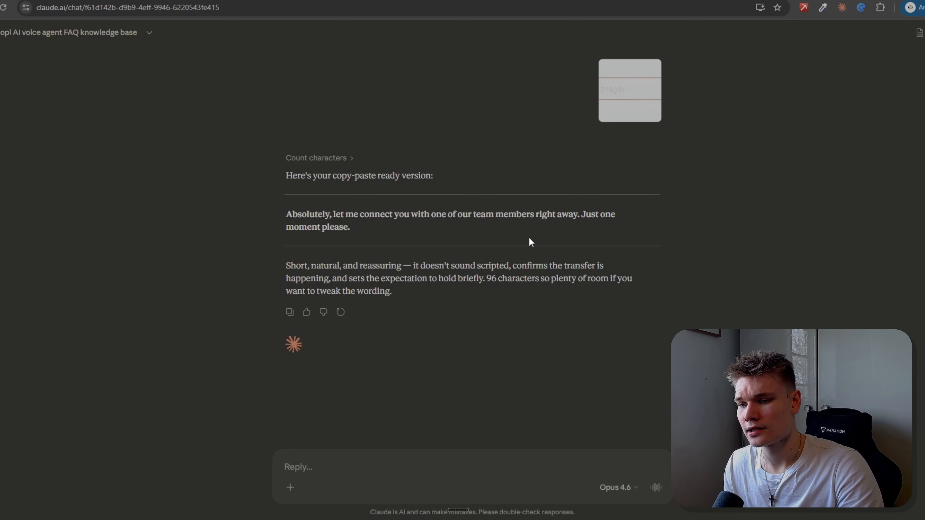
# Step: Fill the pre-transfer message with Claude's "Absolutely, let me connect you with one of our team members right away. Just one moment please." and save the action
pyautogui.moveTo(351, 228); pyautogui.dragTo(279, 223)
pyautogui.hotkey('ctrl', 'c')
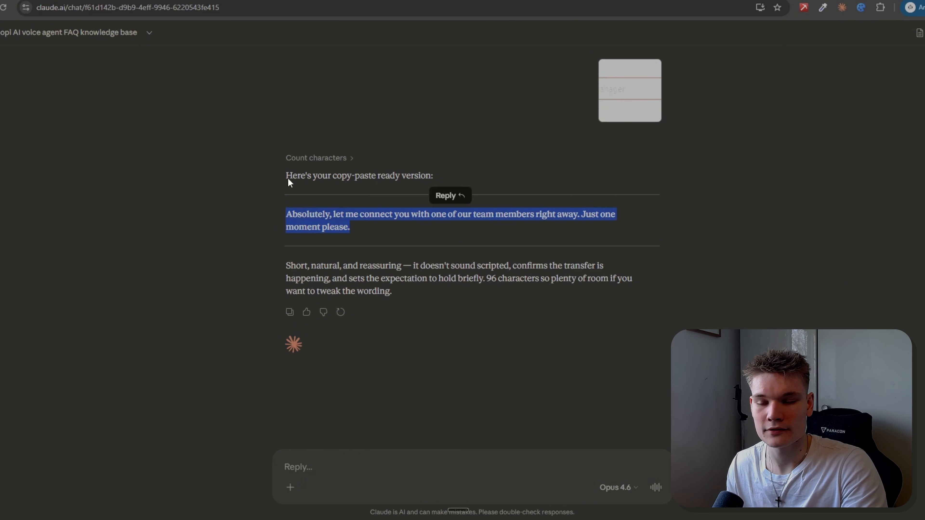
pyautogui.click(310, 1)
pyautogui.hotkey('ctrl', 'v')
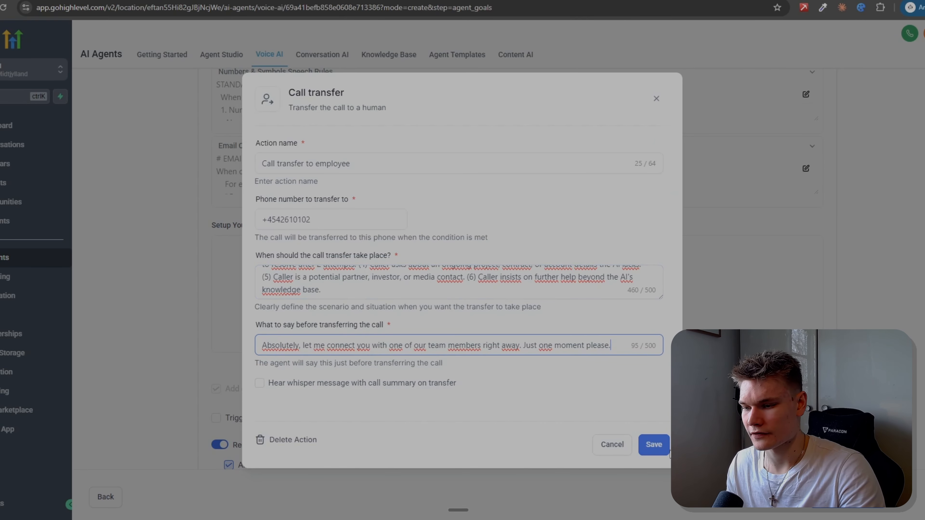
pyautogui.click(655, 446)
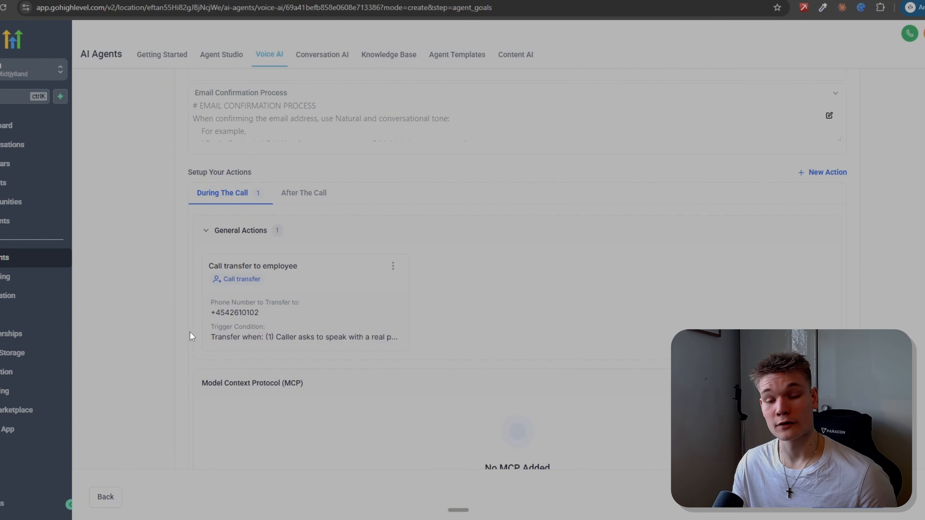
pyautogui.scroll(1, 528, 390)
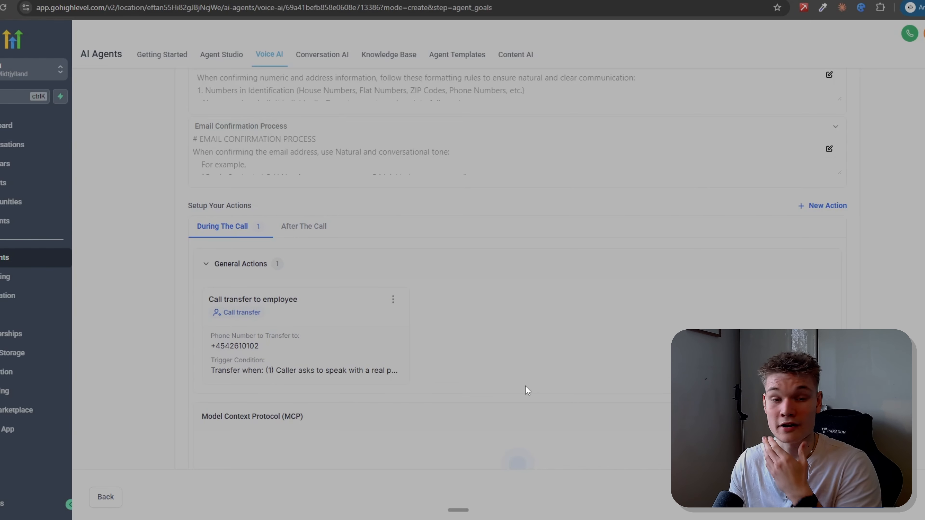
pyautogui.click(835, 213)
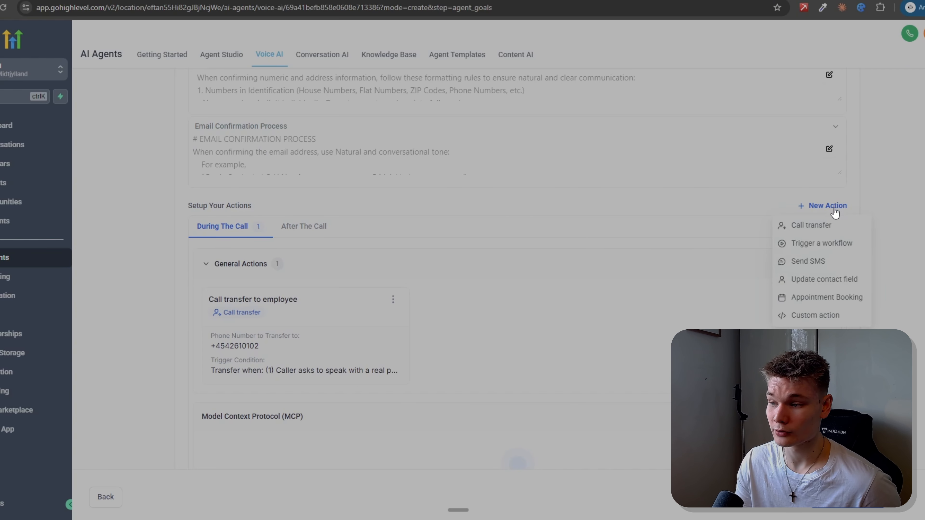
pyautogui.click(804, 301)
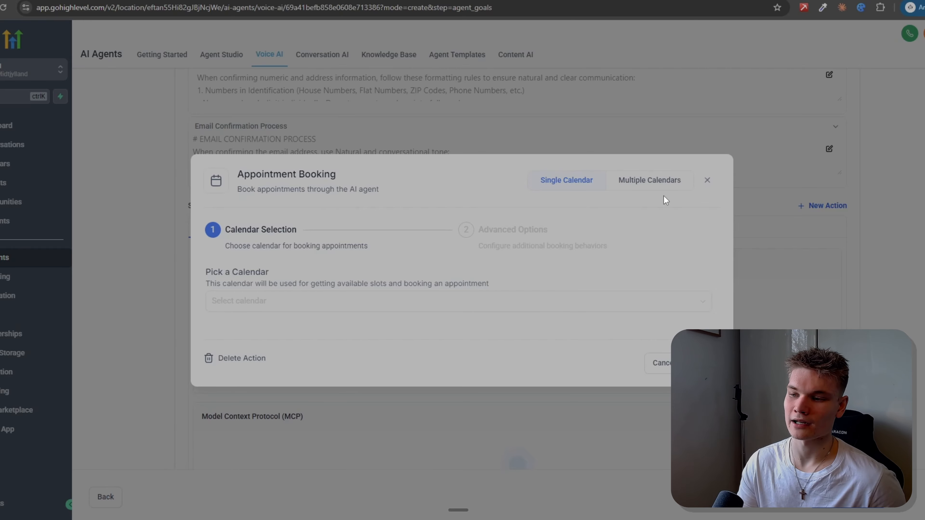
pyautogui.click(707, 185)
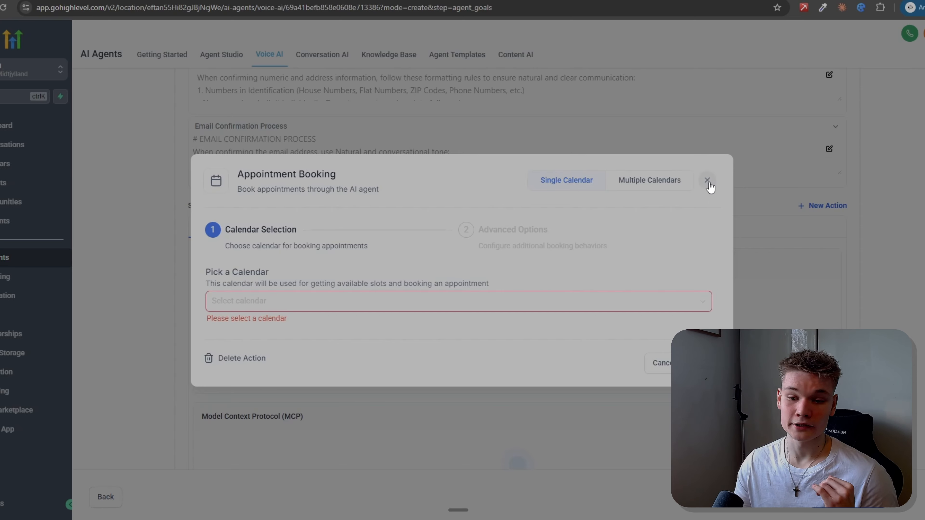
pyautogui.click(708, 182)
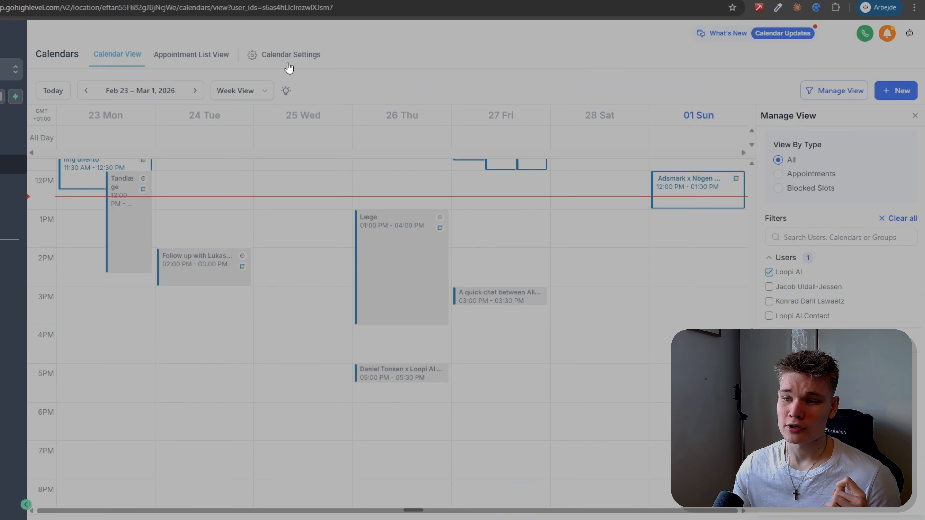
# Step: Add a single-calendar Appointment Booking action using the "Discover Loopi AI" calendar and continue to its advanced options
pyautogui.click(290, 58)
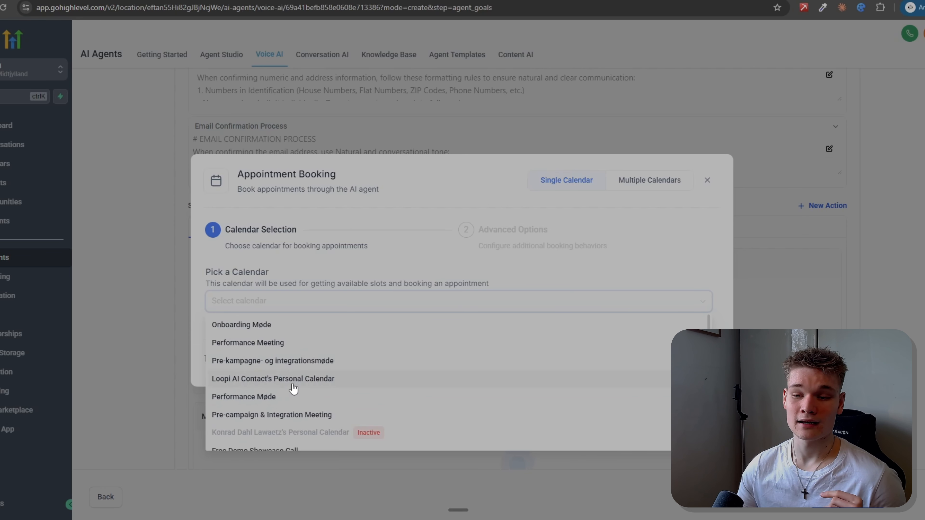
pyautogui.scroll(-2, 302, 381)
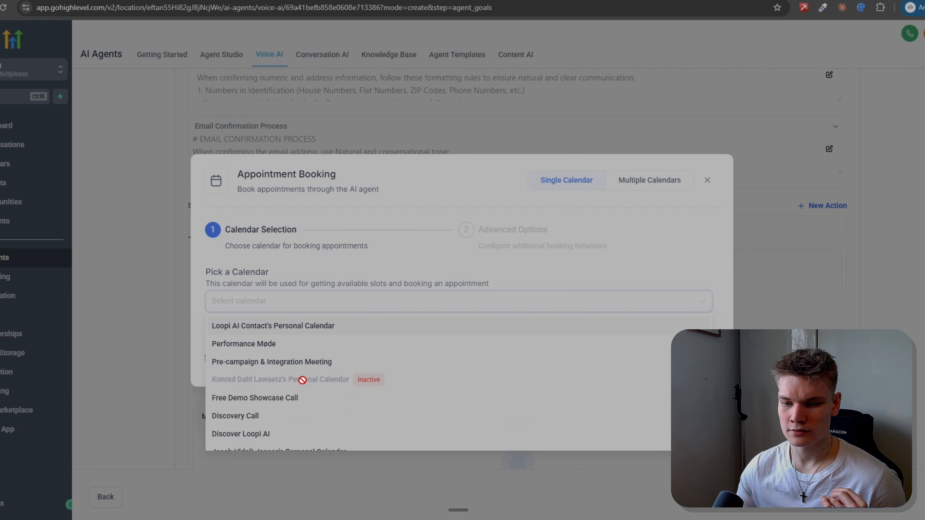
pyautogui.scroll(-3, 302, 380)
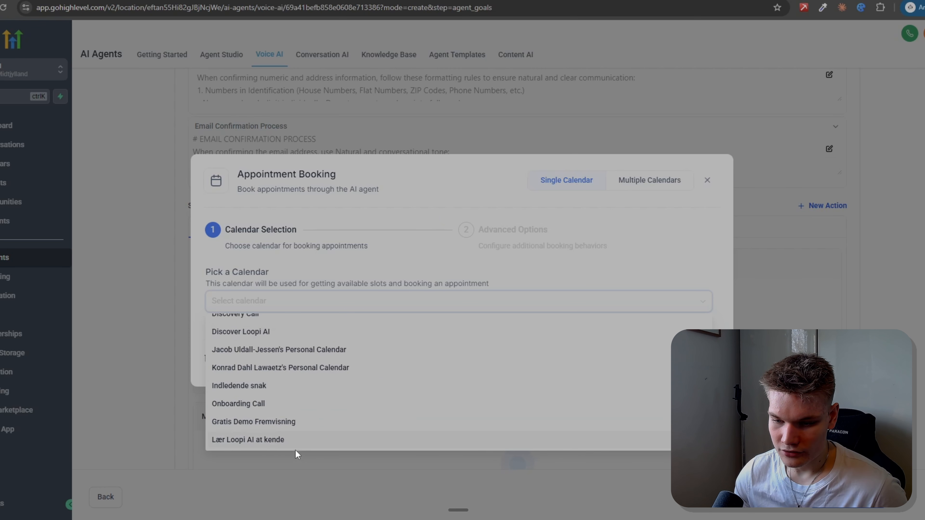
pyautogui.scroll(2, 267, 447)
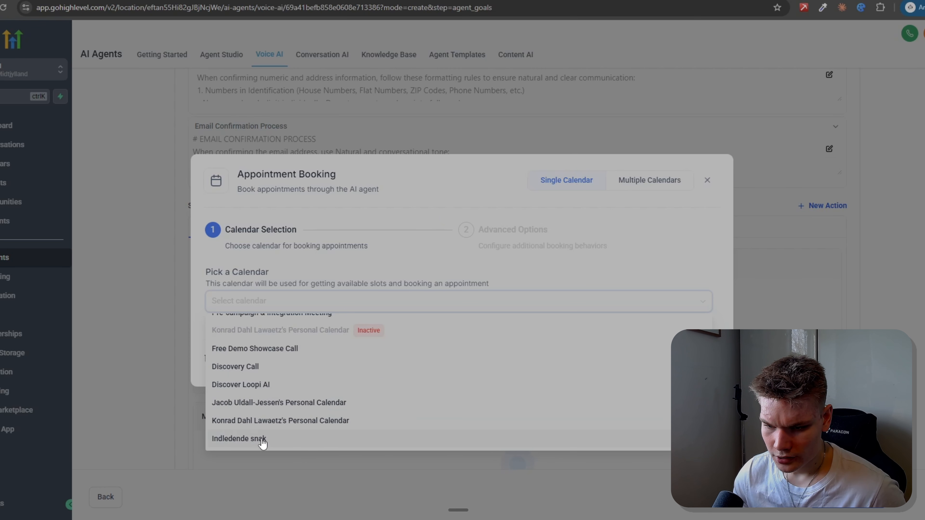
pyautogui.click(266, 385)
pyautogui.click(695, 359)
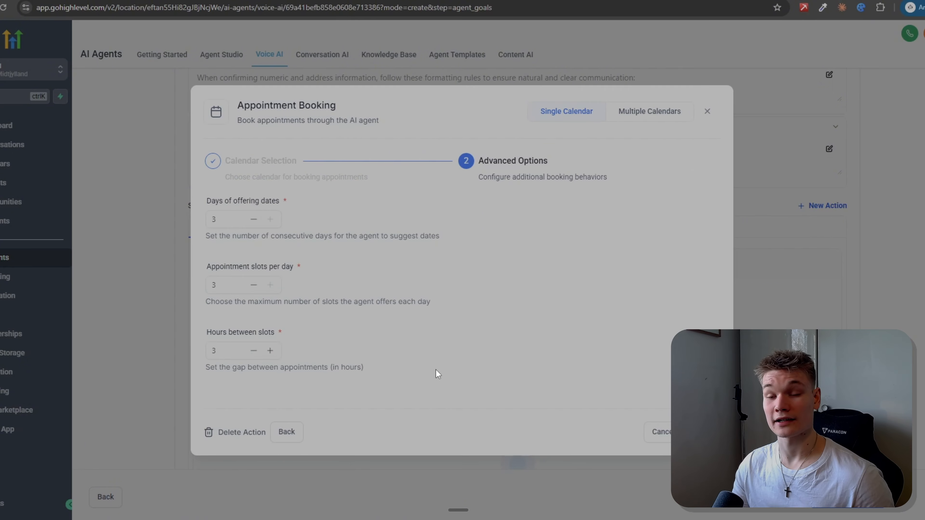
# Step: Set the days of offering dates to 2 and the hours between slots to 1, and save the booking action
pyautogui.moveTo(206, 201); pyautogui.dragTo(259, 199)
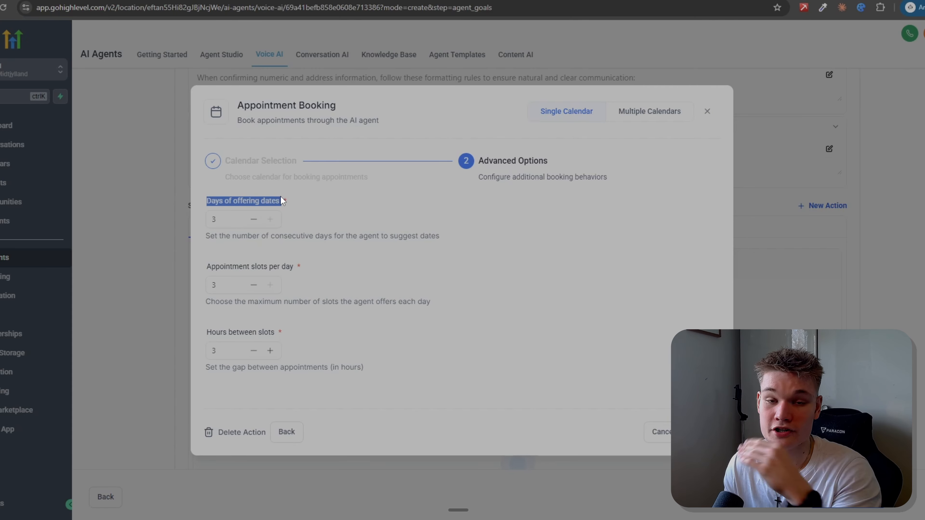
pyautogui.click(254, 219)
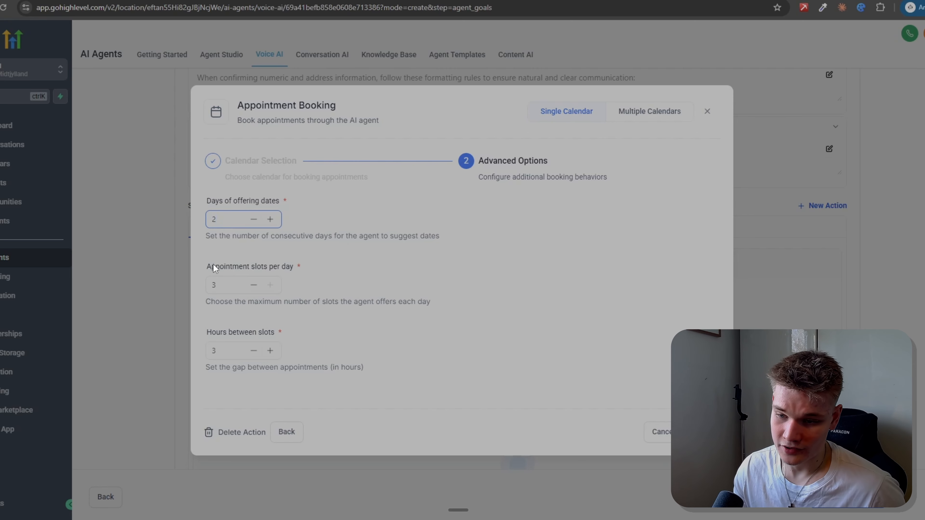
pyautogui.moveTo(206, 265); pyautogui.dragTo(295, 264)
pyautogui.click(323, 279)
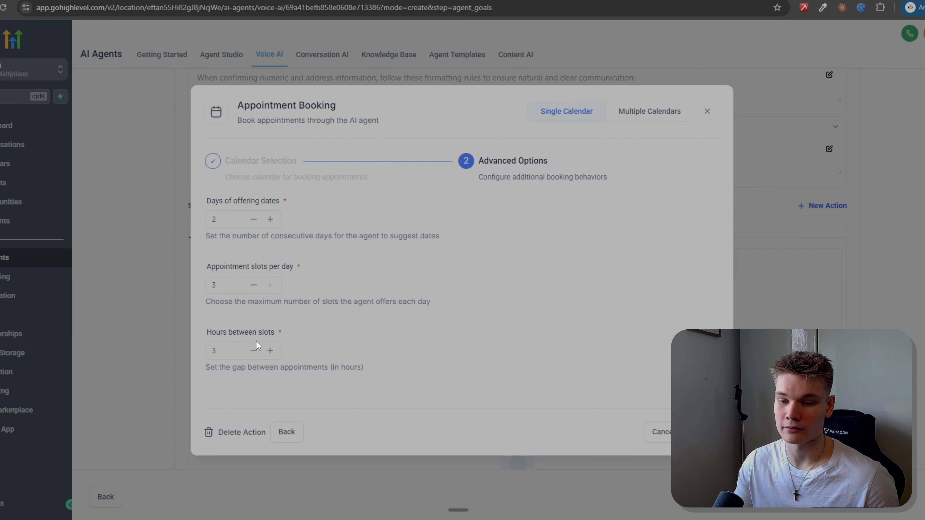
pyautogui.click(254, 349)
pyautogui.click(254, 349)
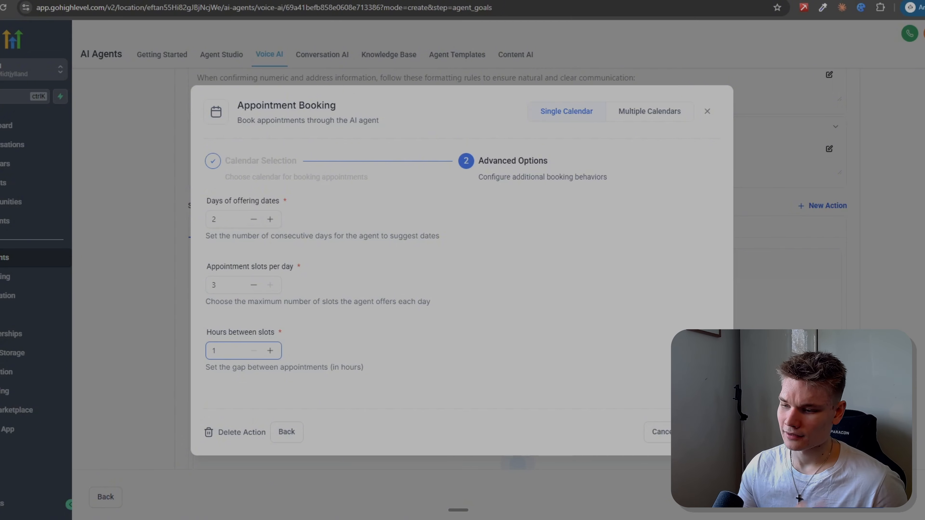
pyautogui.click(702, 432)
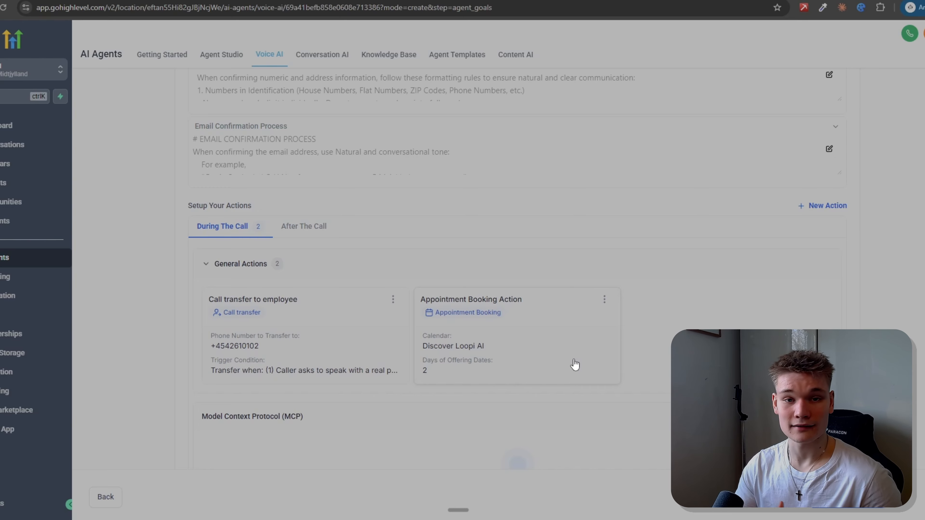
# Step: Finish the Agent Goals stage and continue to the agent's Phone & Availability settings
pyautogui.click(836, 208)
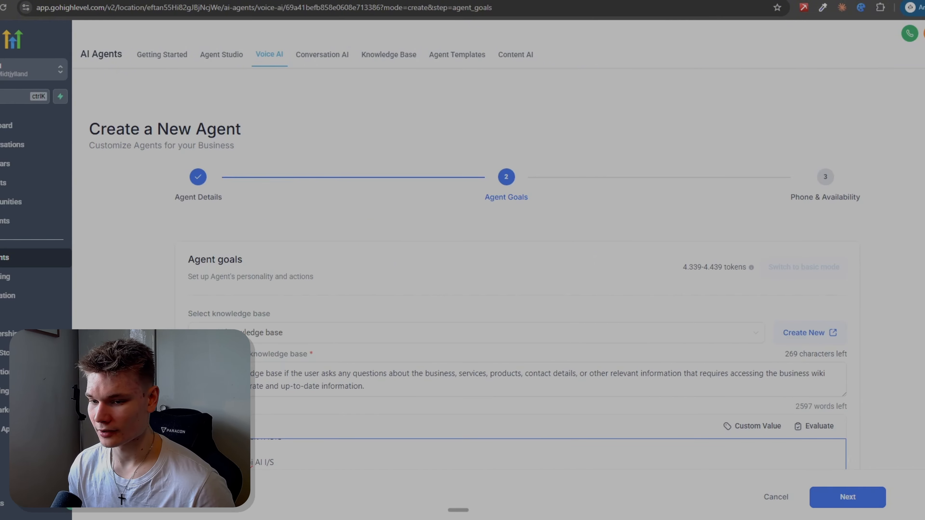
pyautogui.click(852, 496)
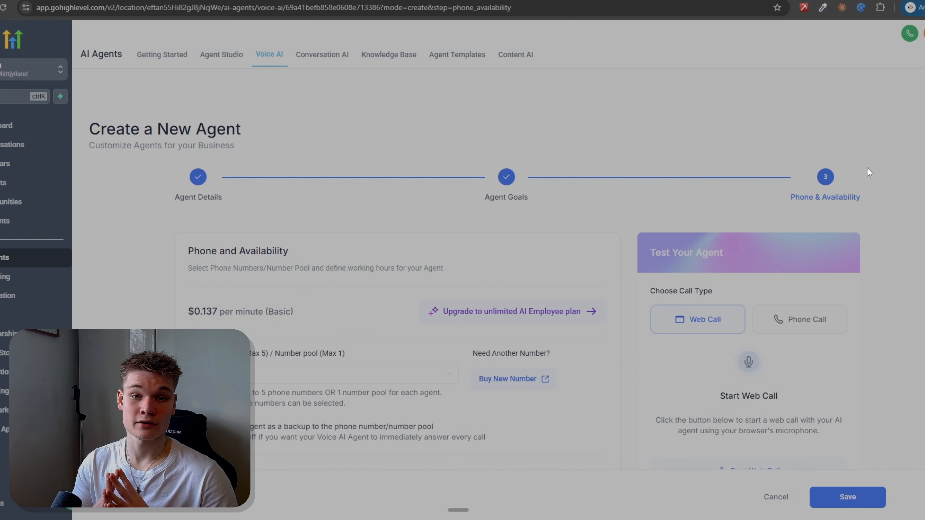
pyautogui.scroll(-2, 868, 167)
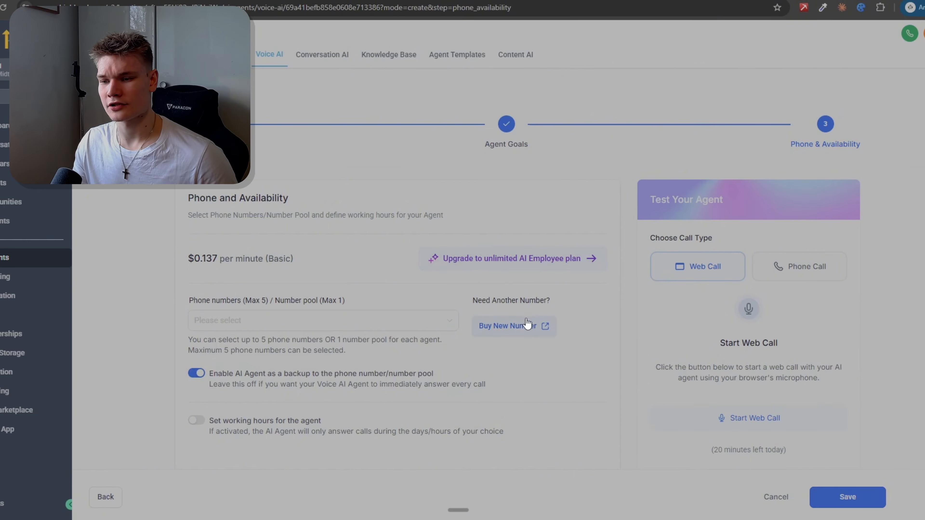
# Step: Open the purchase options for a new phone number and examine the numbers and monthly prices available in Belgium
pyautogui.click(521, 333)
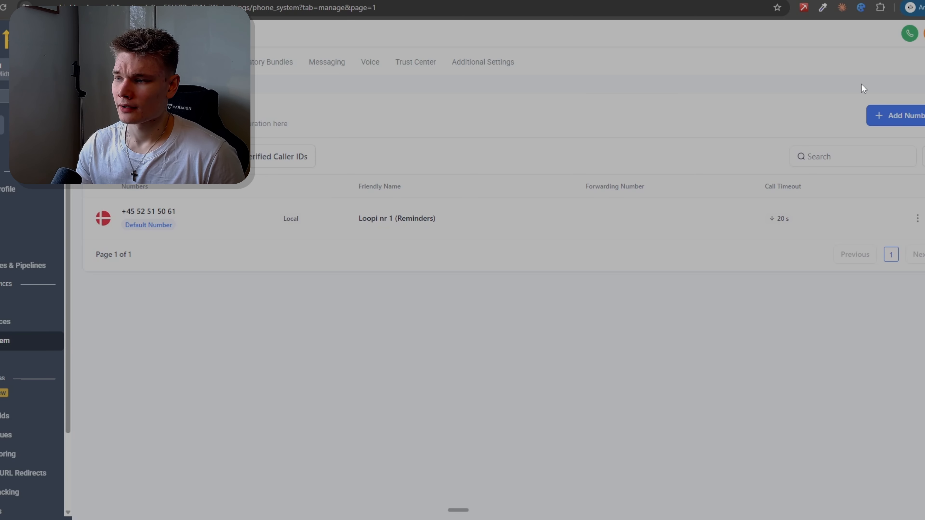
pyautogui.click(895, 124)
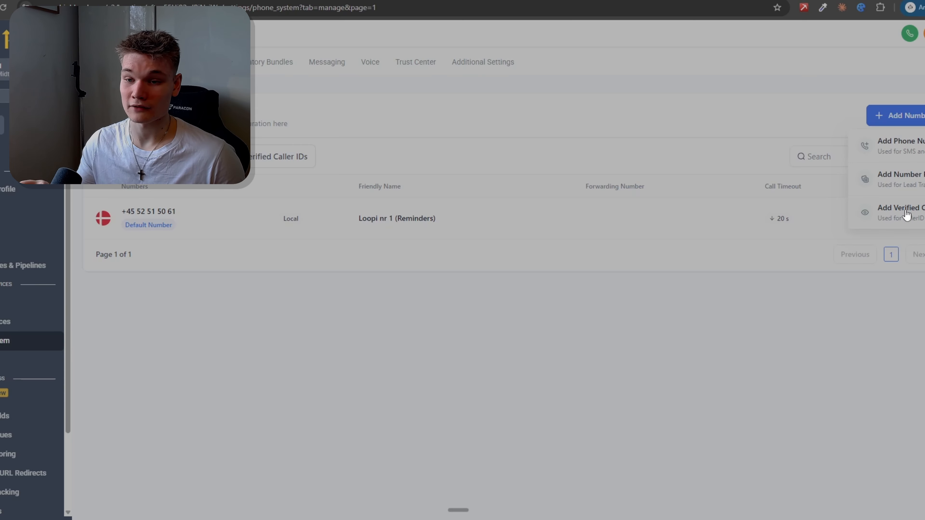
pyautogui.click(898, 150)
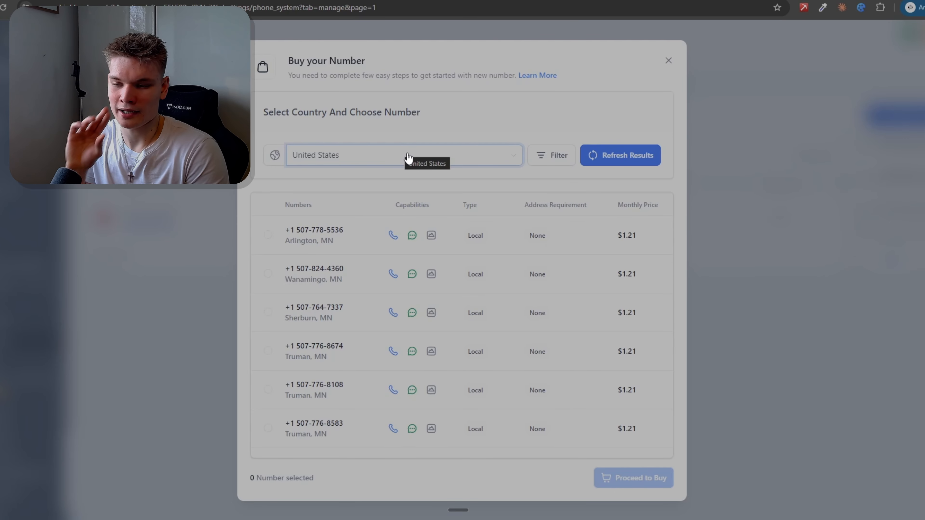
pyautogui.click(375, 162)
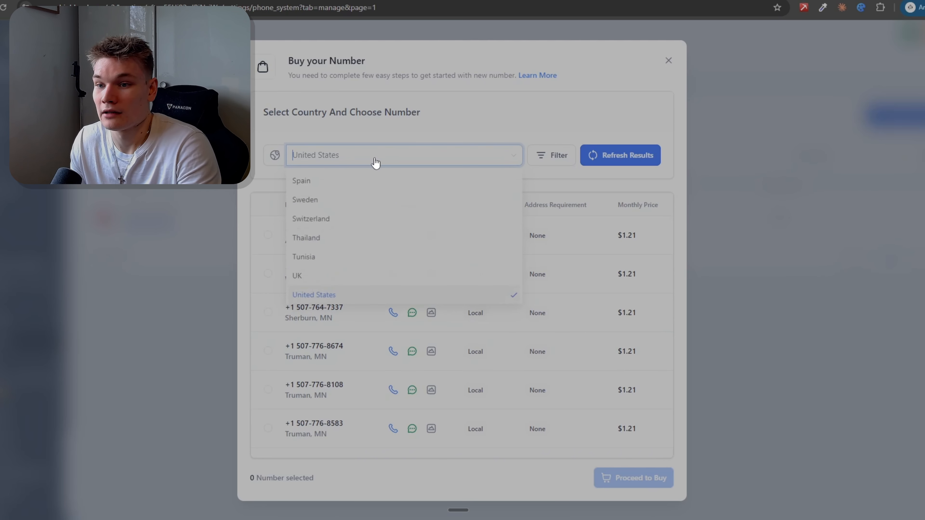
pyautogui.write('bel')
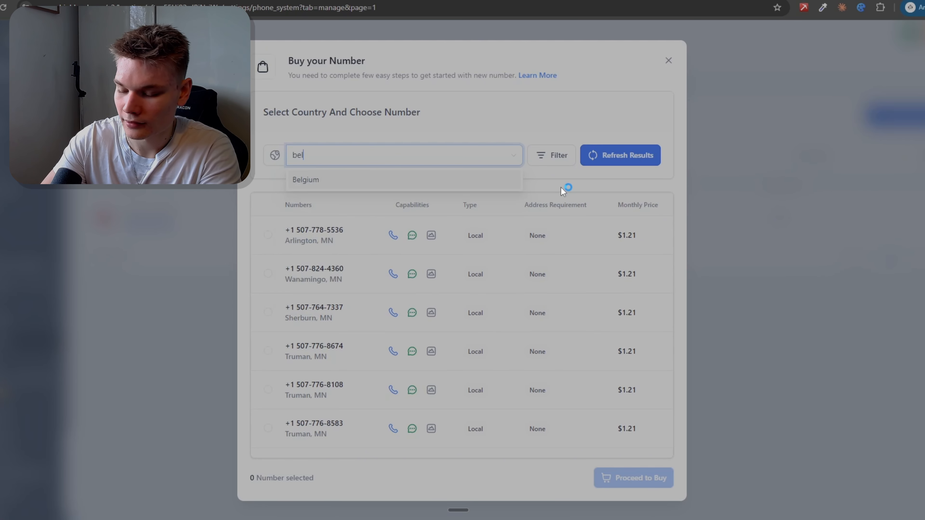
pyautogui.write('gi')
pyautogui.click(451, 181)
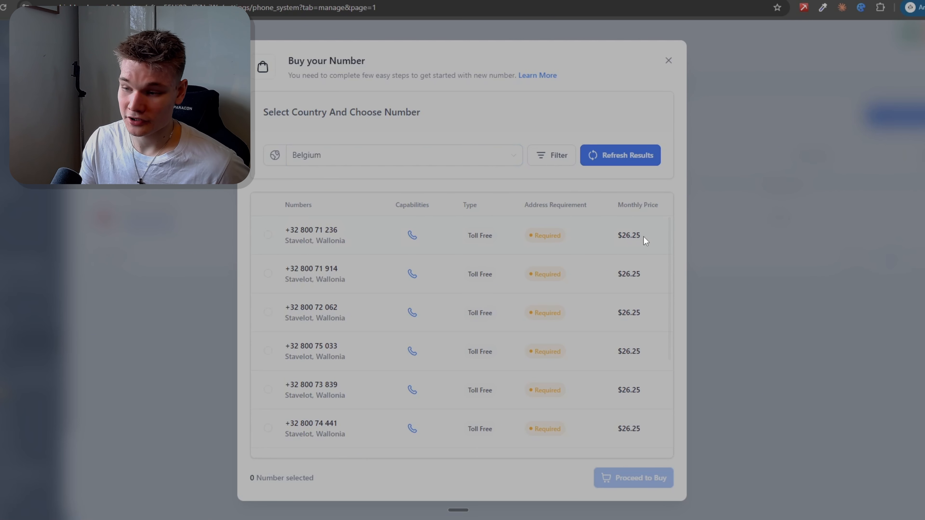
pyautogui.moveTo(616, 236); pyautogui.dragTo(644, 324)
pyautogui.click(644, 324)
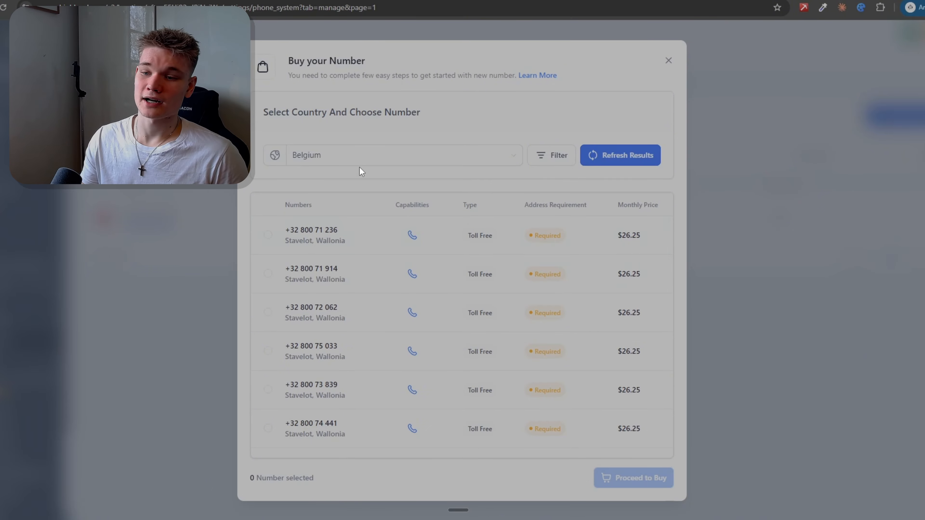
# Step: Switch the number listing to United States, select the local Marshall, OH number, and close the purchase dialog without buying
pyautogui.click(359, 166)
pyautogui.write('usa')
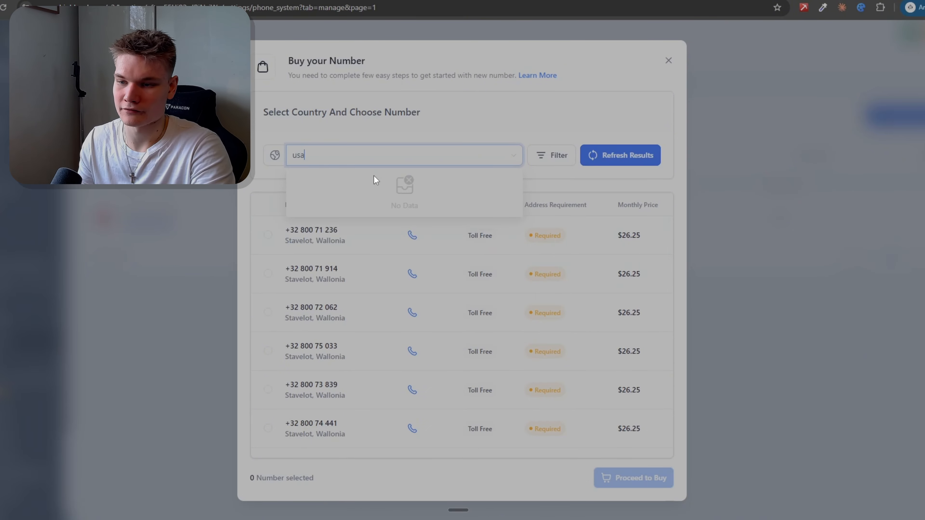
pyautogui.press('BackSpace')
pyautogui.press('BackSpace')
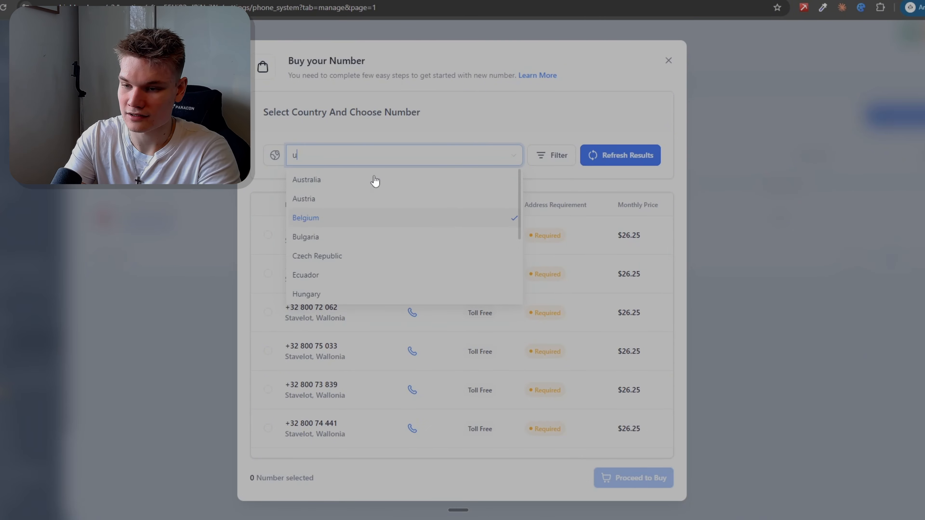
pyautogui.press('BackSpace')
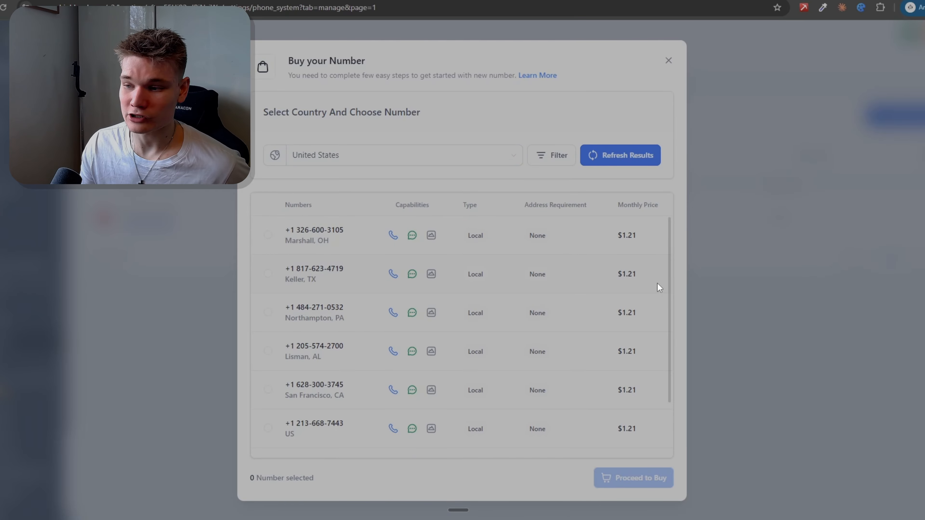
pyautogui.moveTo(285, 240); pyautogui.dragTo(310, 240)
pyautogui.click(316, 241)
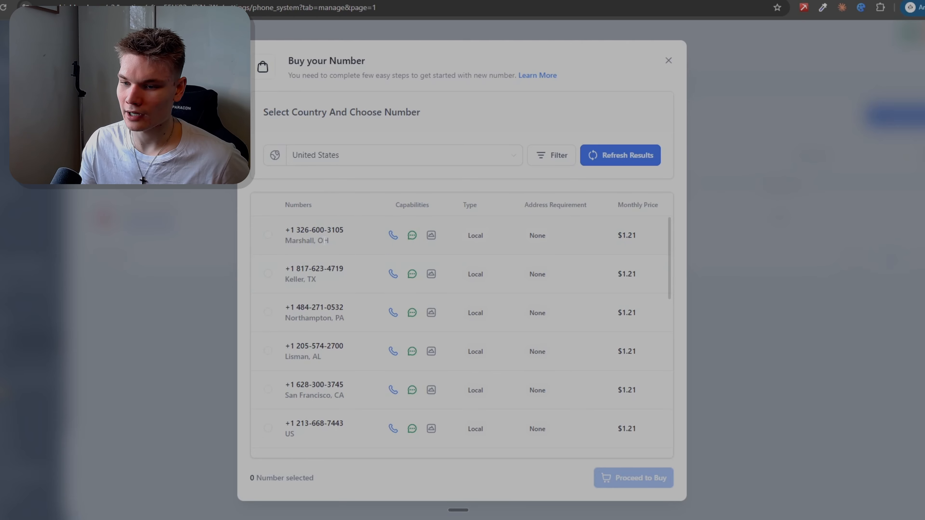
pyautogui.click(268, 237)
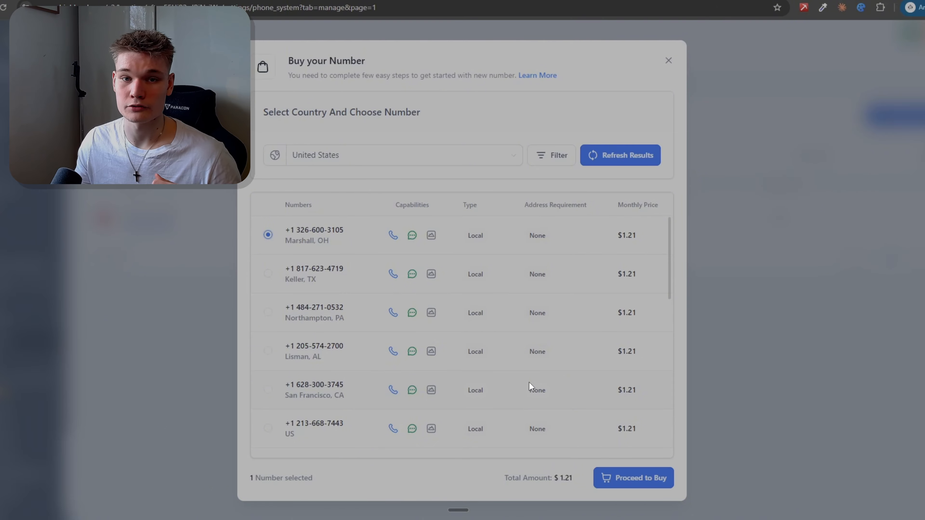
pyautogui.click(642, 62)
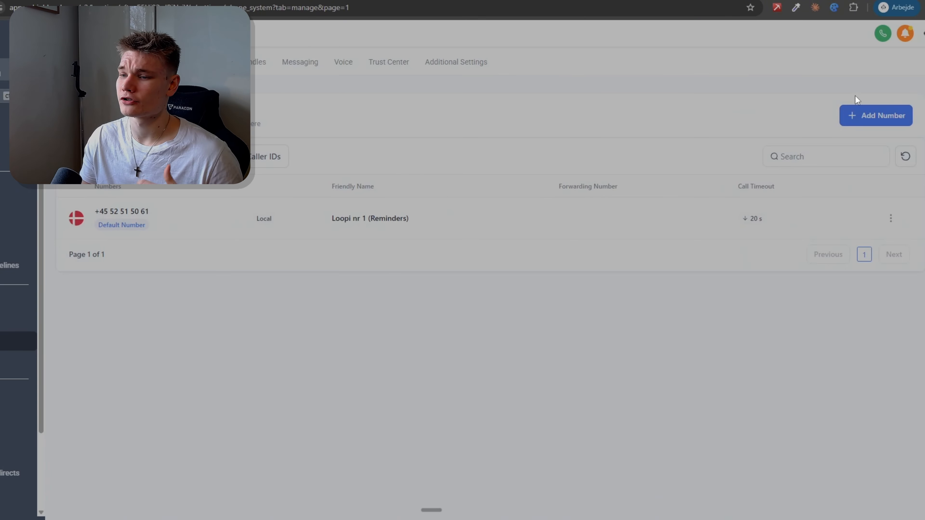
# Step: Start adding a verified caller ID and enter the business phone number with its country code
pyautogui.click(866, 117)
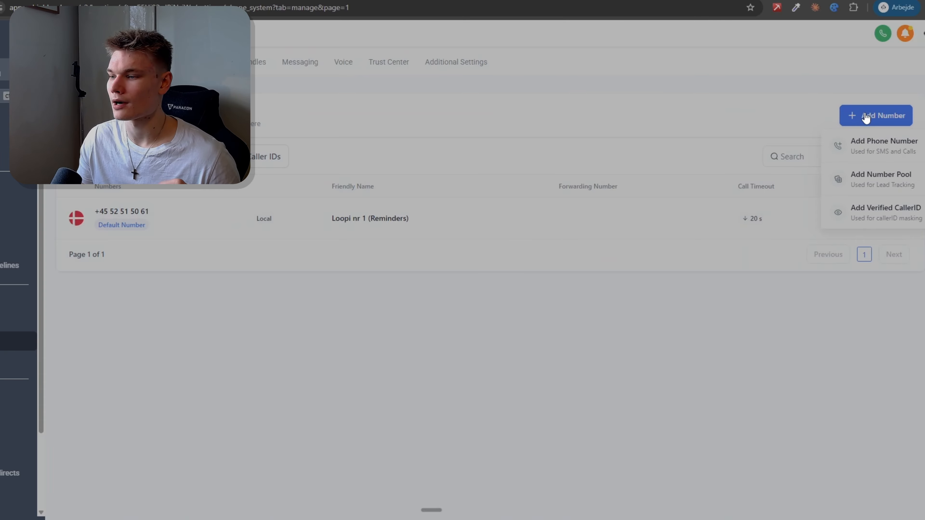
pyautogui.click(870, 220)
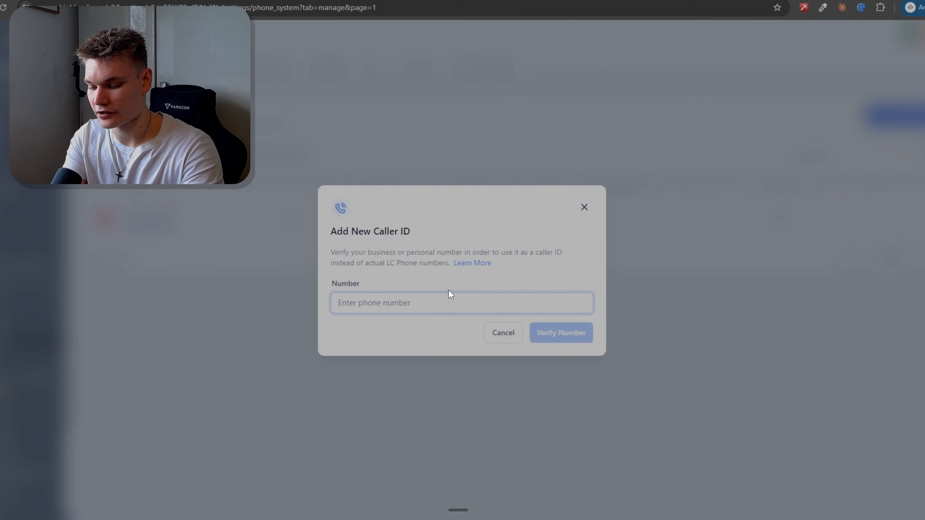
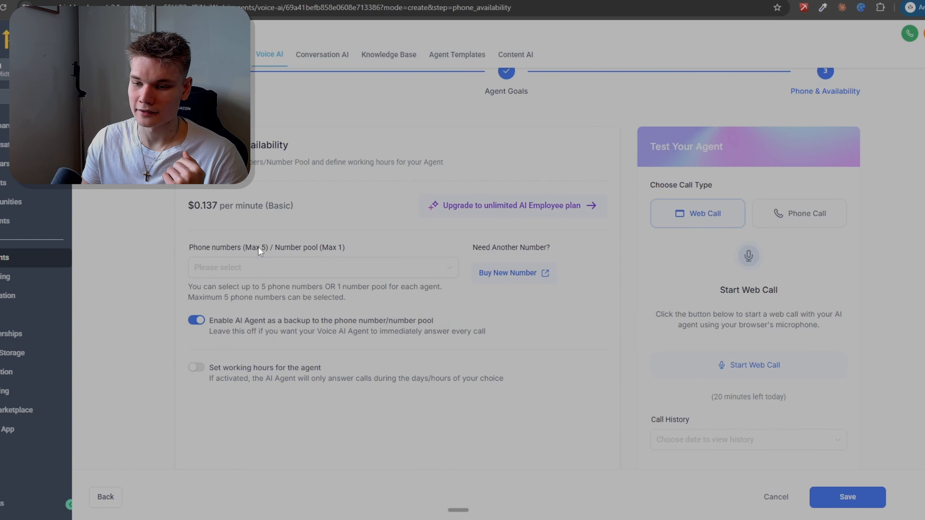
pyautogui.scroll(-2, 258, 246)
pyautogui.scroll(2, 265, 244)
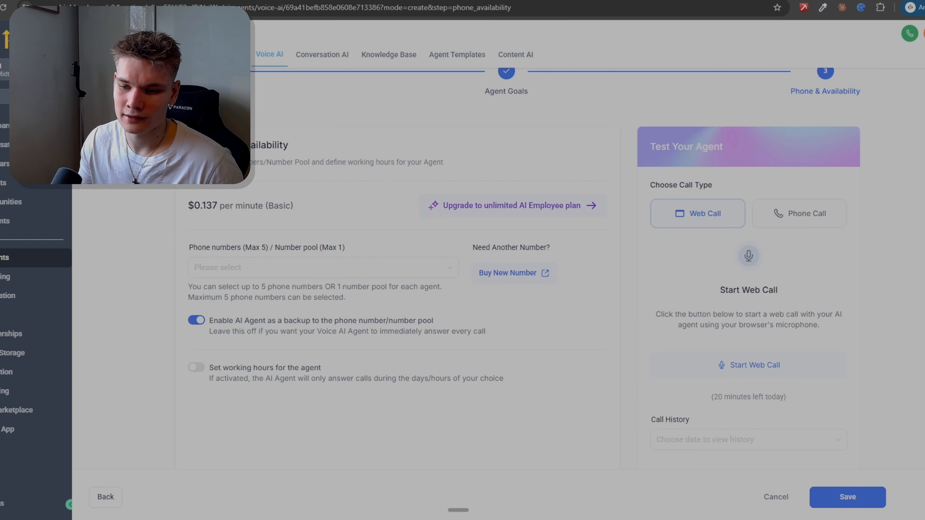
pyautogui.moveTo(213, 320); pyautogui.dragTo(436, 319)
pyautogui.click(437, 321)
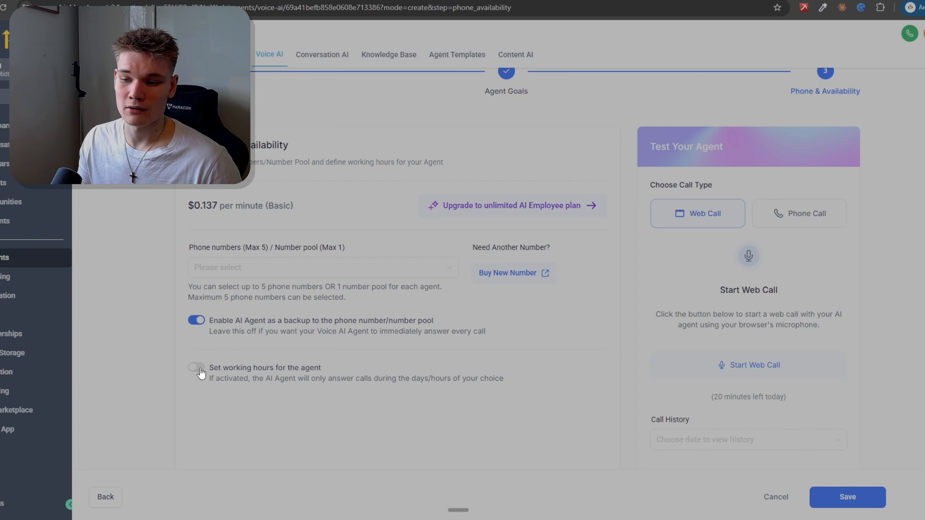
# Step: Enable working hours for the agent and make Monday an available day
pyautogui.click(196, 367)
pyautogui.scroll(-5, 213, 211)
pyautogui.click(210, 209)
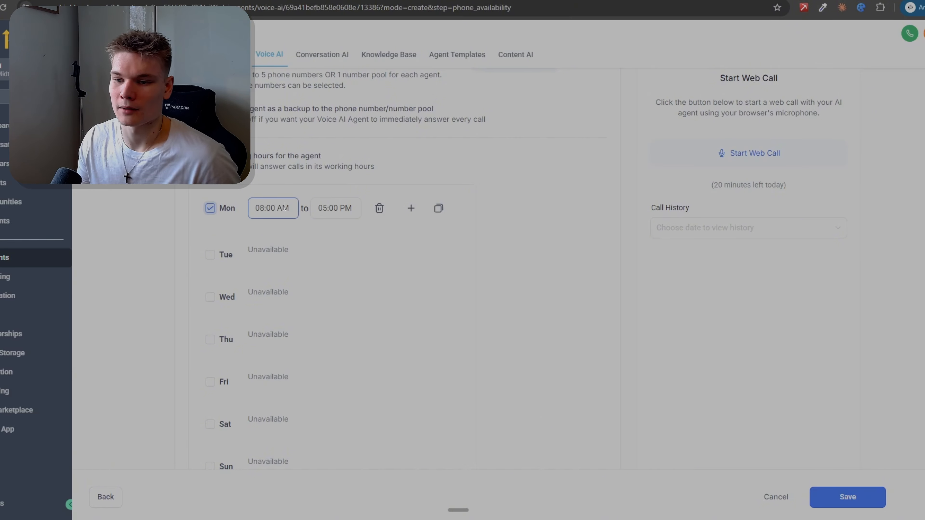
# Step: Set Monday's first working period to 04:00 PM to 11:59 PM
pyautogui.moveTo(326, 208); pyautogui.dragTo(322, 208)
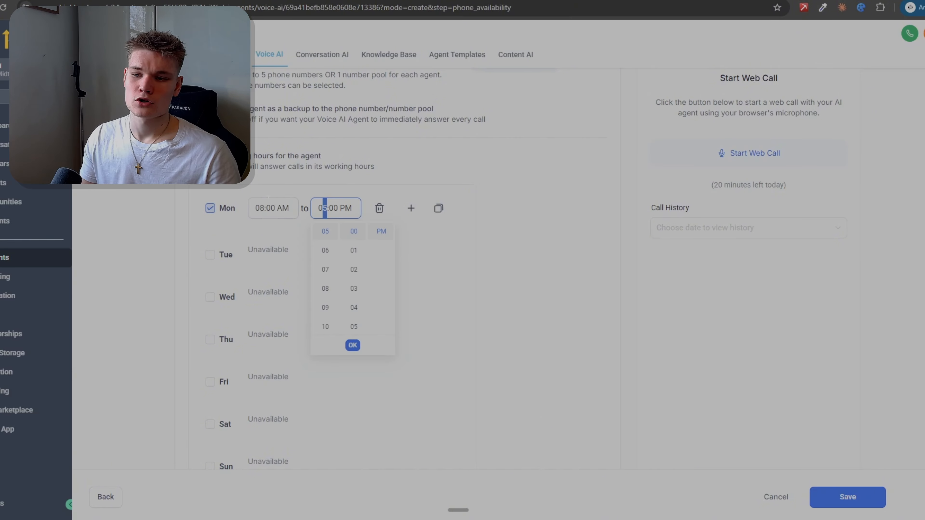
pyautogui.click(263, 209)
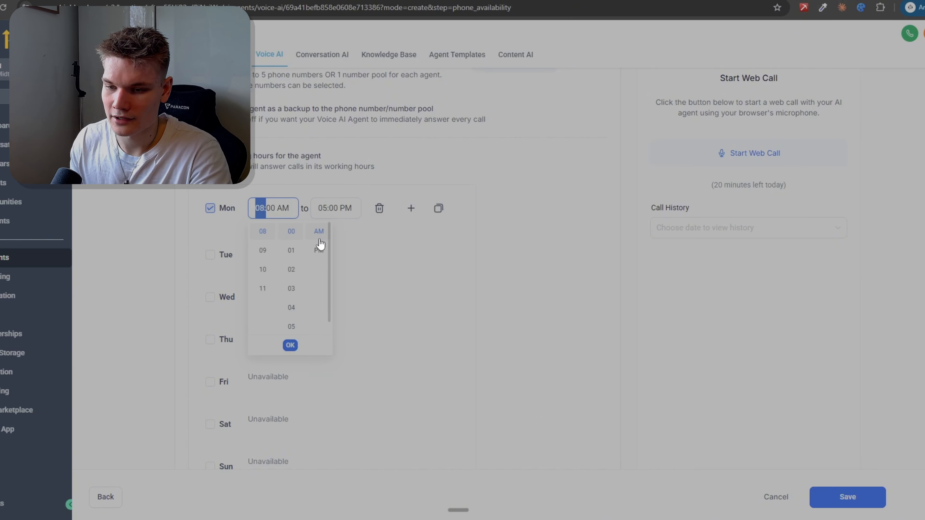
pyautogui.click(259, 208)
pyautogui.moveTo(266, 208); pyautogui.dragTo(260, 208)
pyautogui.click(259, 208)
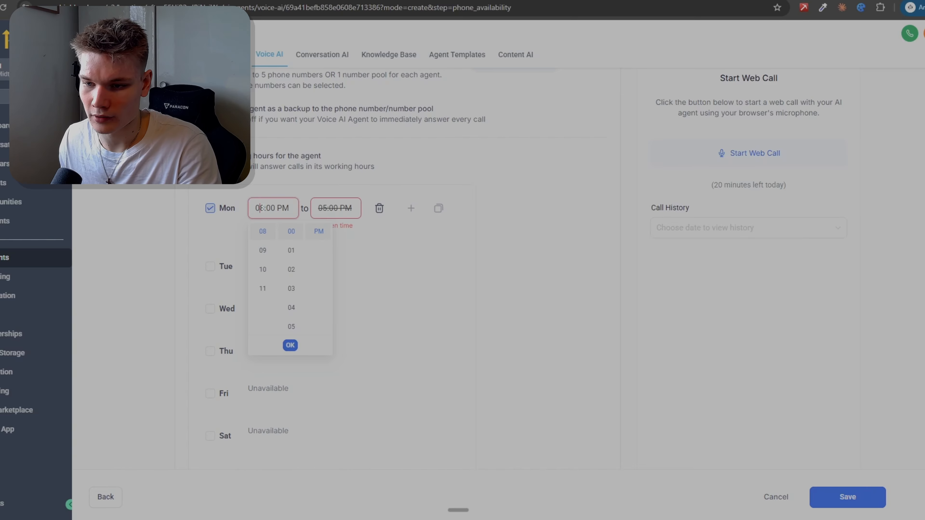
pyautogui.moveTo(260, 208); pyautogui.dragTo(264, 208)
pyautogui.write('4')
pyautogui.click(332, 208)
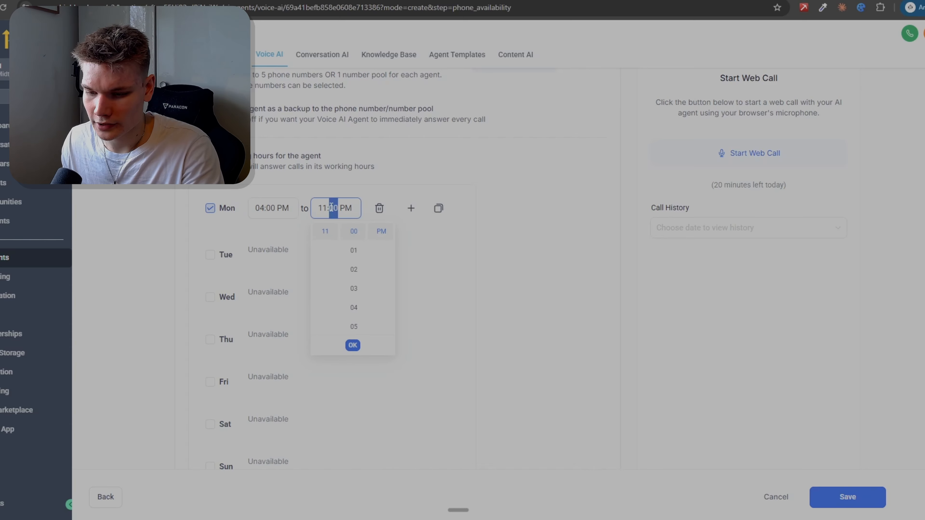
pyautogui.write('59')
pyautogui.click(352, 345)
# Step: Add a second Monday working period from 12:00 AM to 07:59 AM
pyautogui.click(411, 208)
pyautogui.click(272, 233)
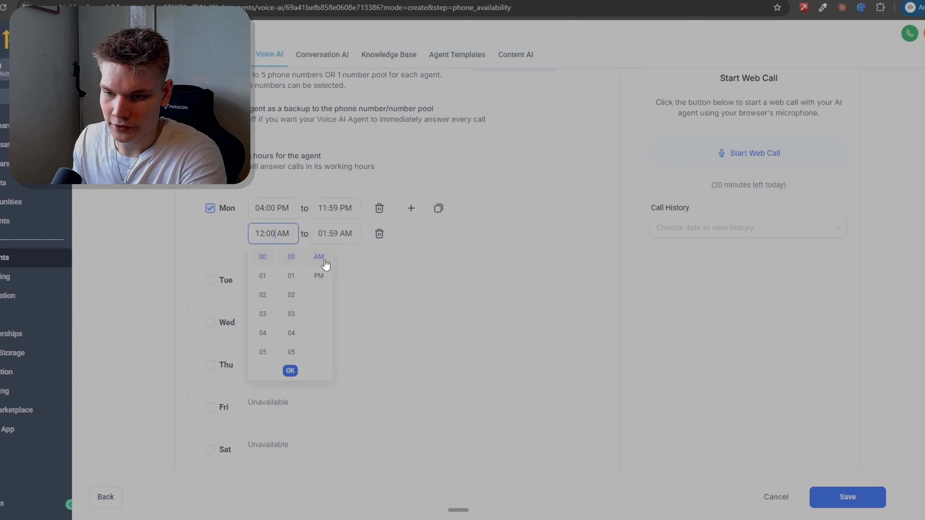
pyautogui.click(289, 373)
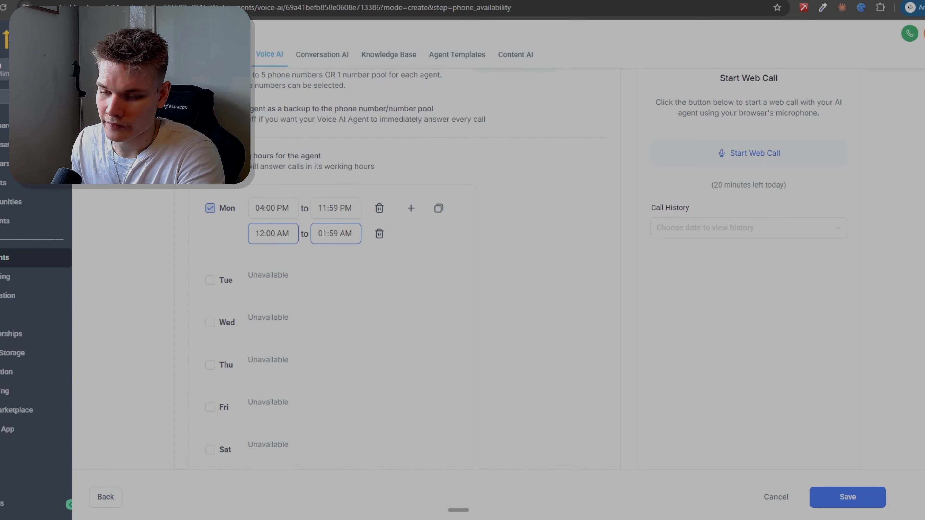
pyautogui.moveTo(322, 234); pyautogui.dragTo(338, 235)
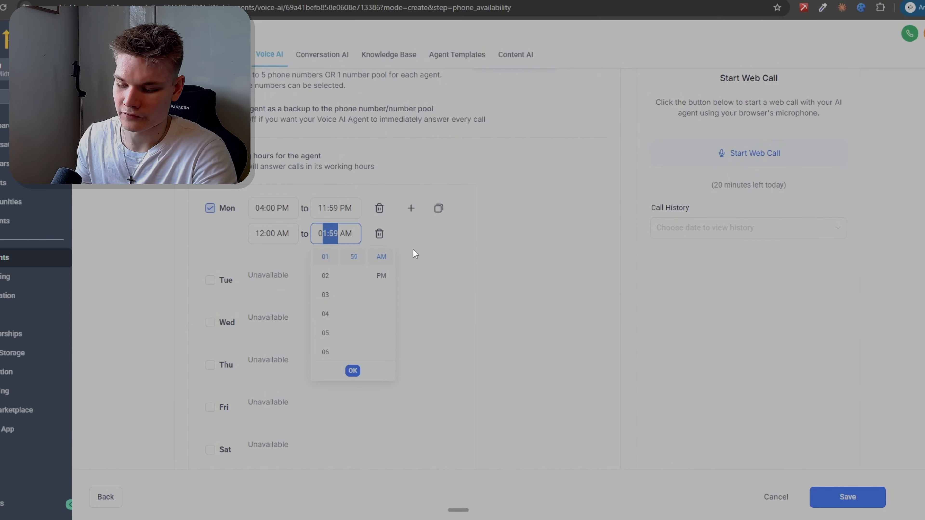
pyautogui.write('7:59')
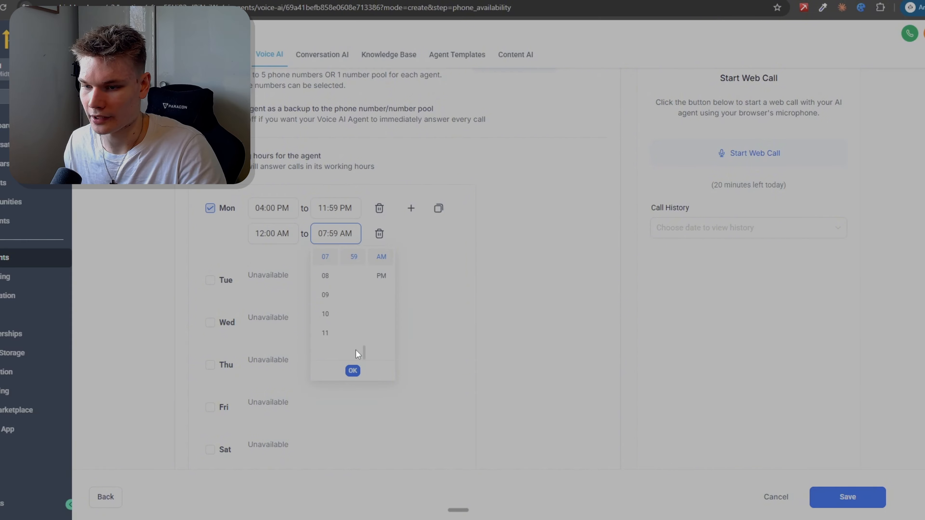
pyautogui.click(352, 370)
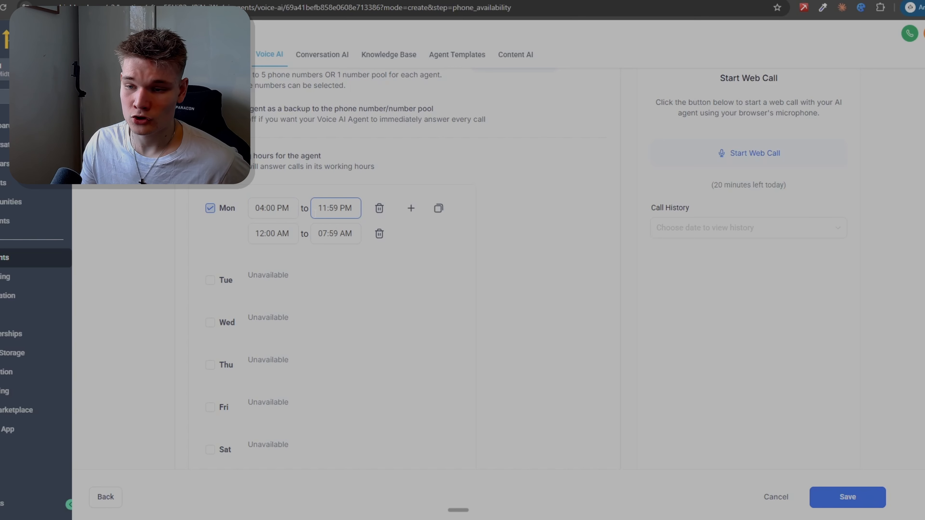
pyautogui.click(272, 234)
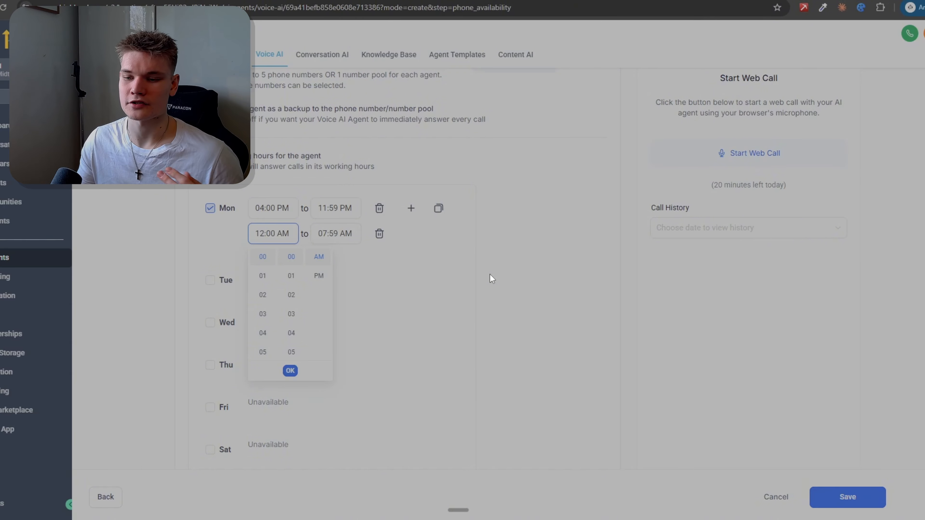
pyautogui.click(290, 371)
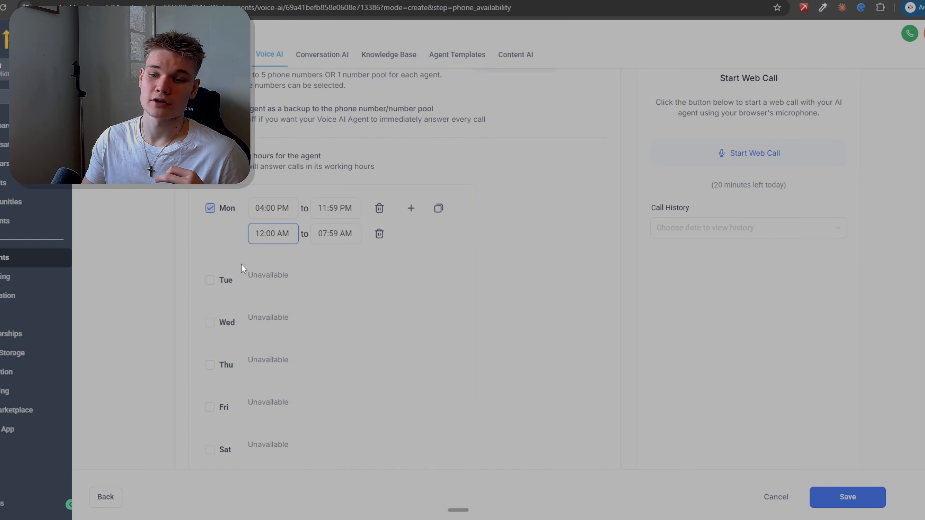
# Step: Copy Monday's working periods to all other days of the week
pyautogui.click(439, 209)
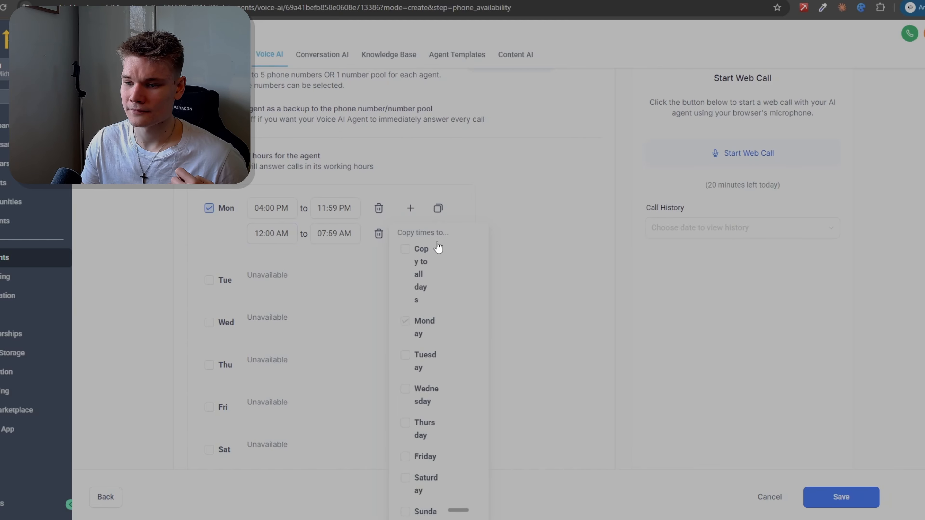
pyautogui.click(404, 249)
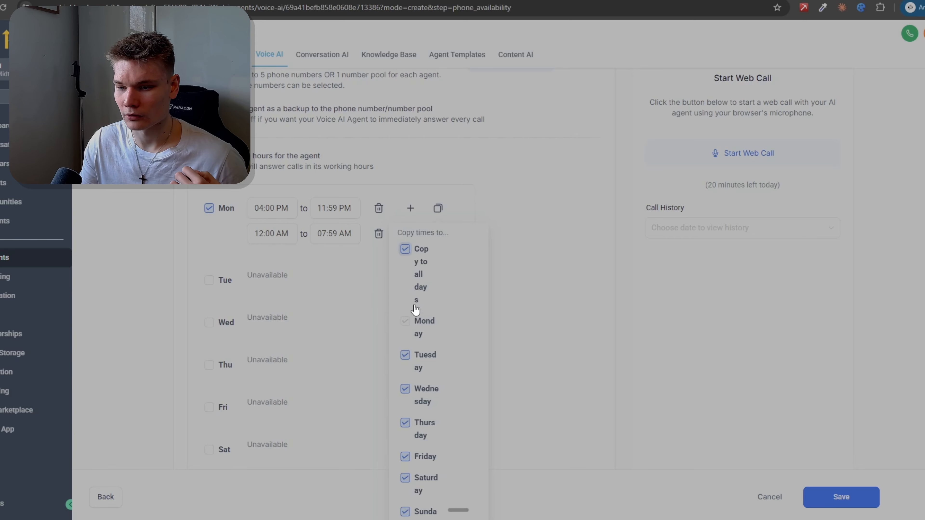
pyautogui.scroll(-1, 444, 376)
pyautogui.click(419, 507)
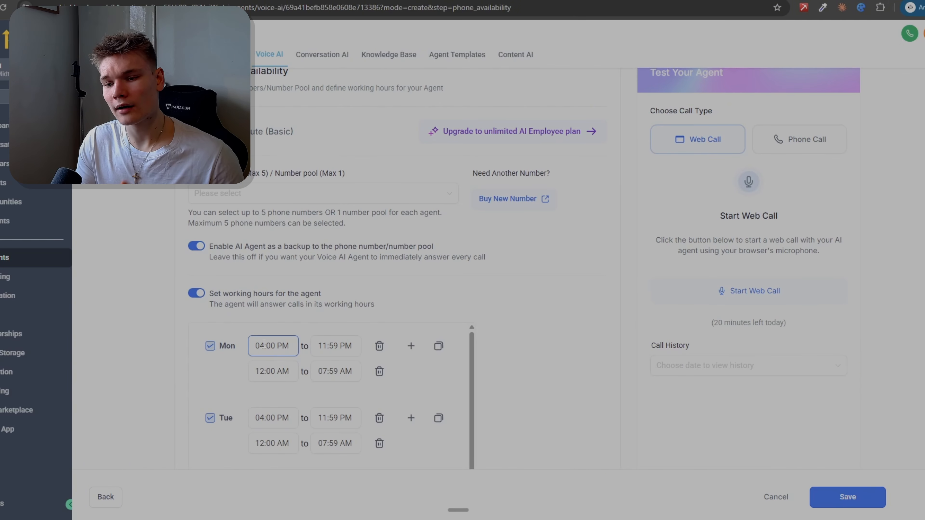
pyautogui.click(280, 345)
pyautogui.click(421, 321)
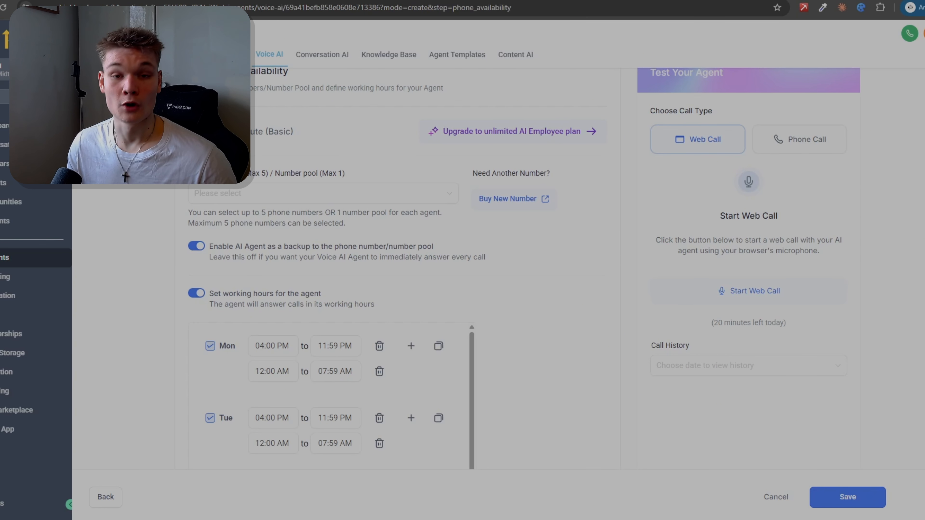
pyautogui.scroll(2, 563, 425)
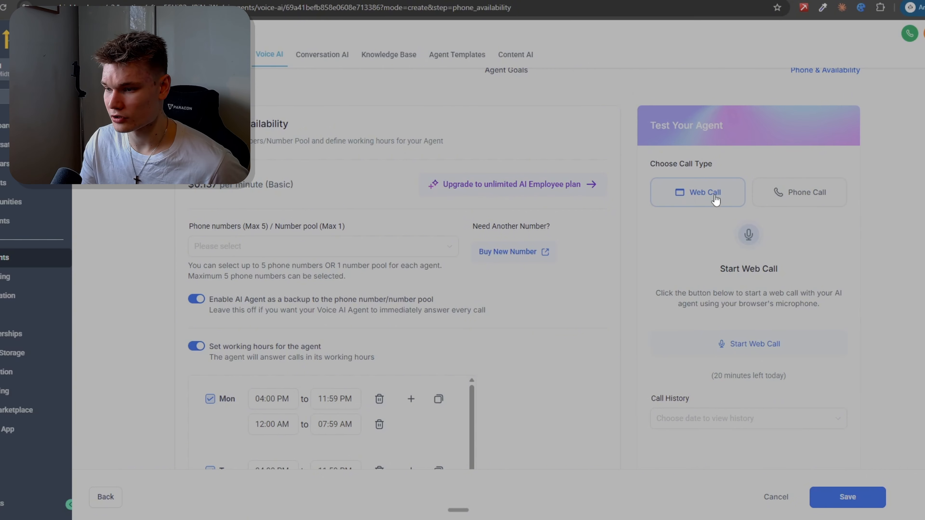
# Step: Check the remaining daily test minutes and start a web call to test the agent
pyautogui.doubleClick(716, 376)
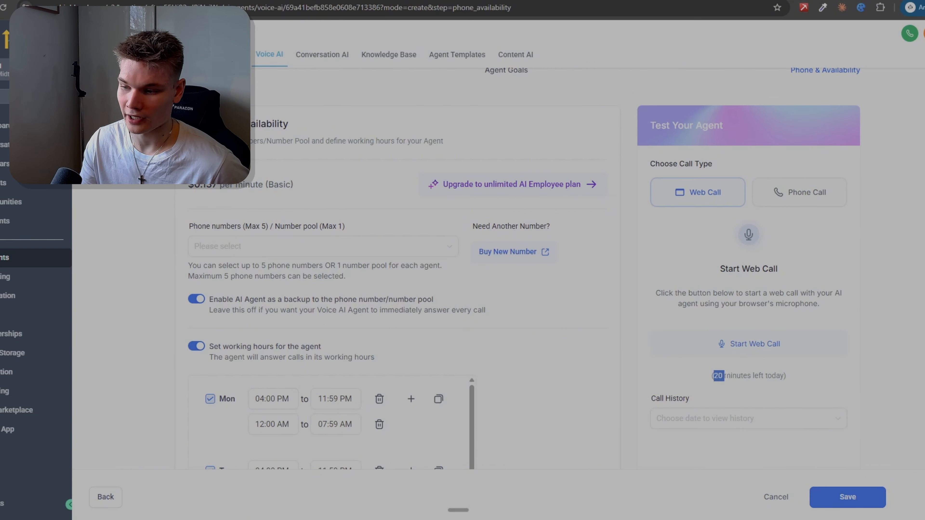
pyautogui.moveTo(723, 375); pyautogui.dragTo(759, 375)
pyautogui.click(753, 375)
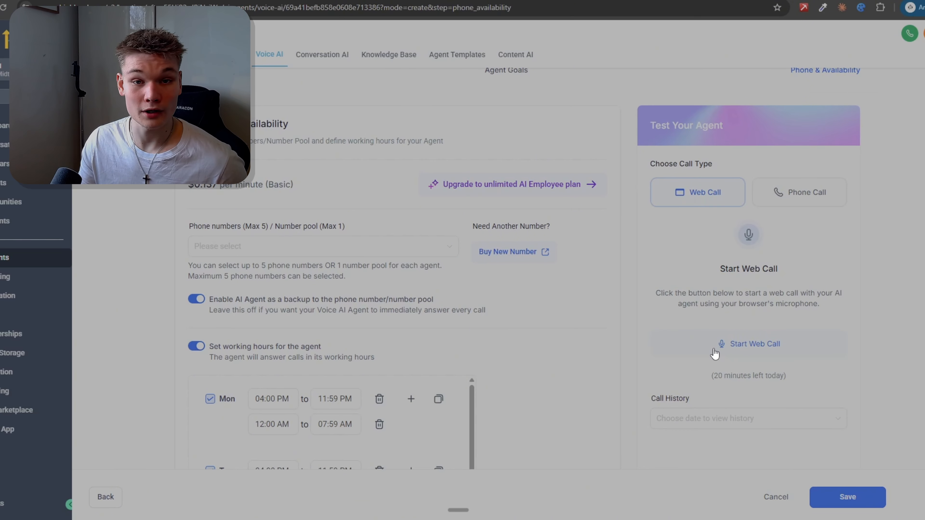
pyautogui.click(752, 350)
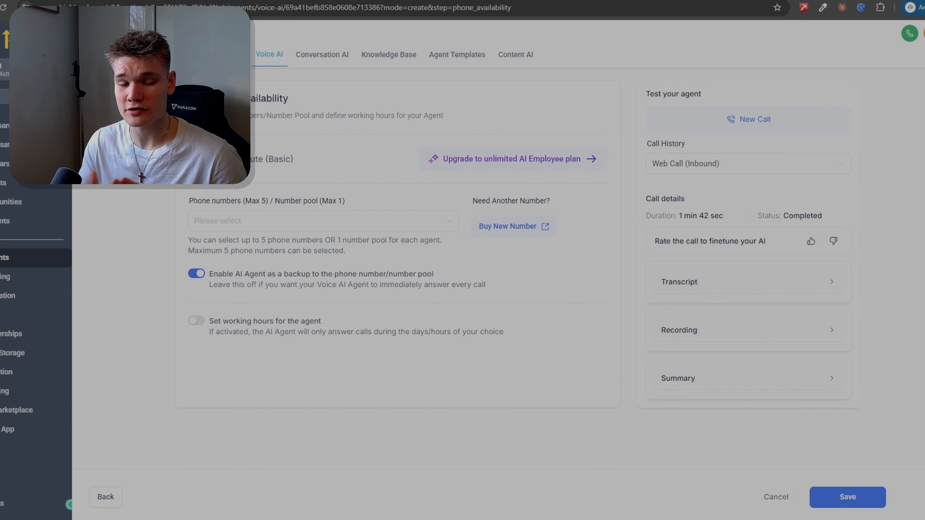
# Step: Open the AI Employee Unlimited upgrade offer and examine its monthly price and included features
pyautogui.scroll(3, 462, 255)
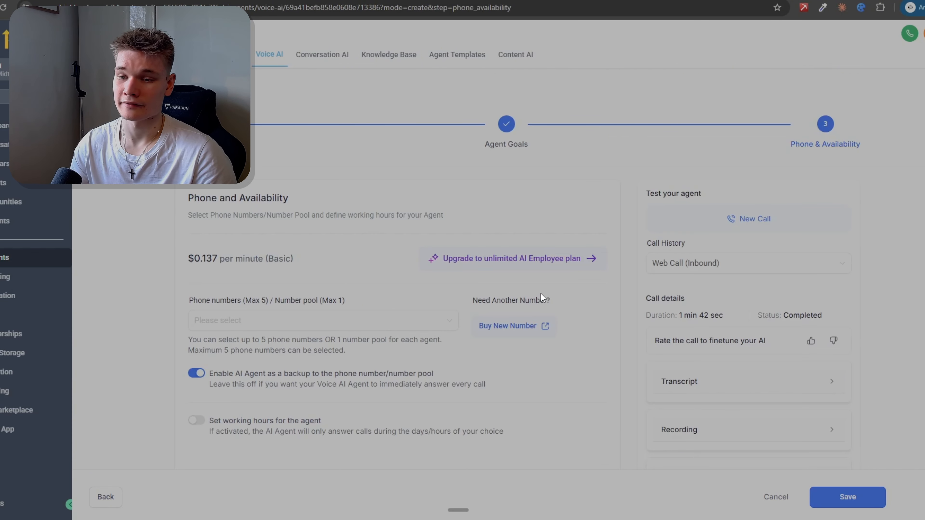
pyautogui.click(596, 259)
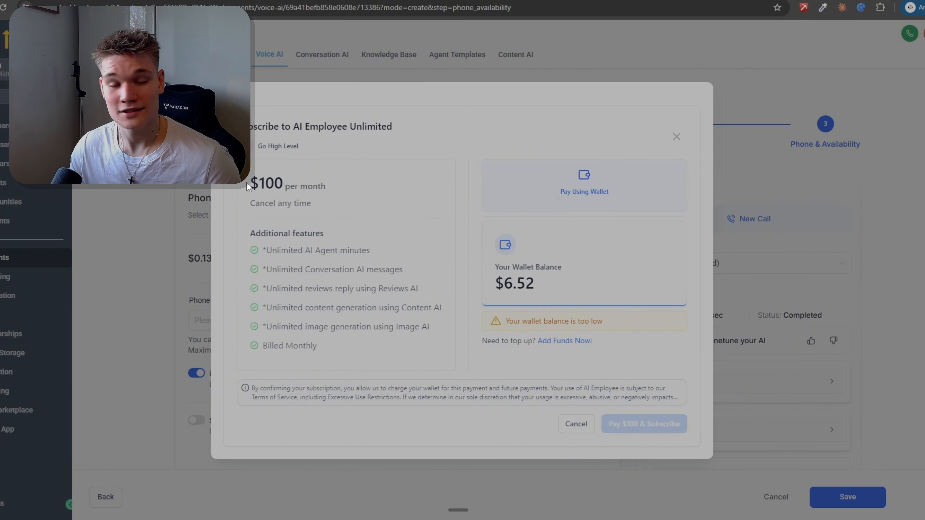
pyautogui.moveTo(247, 186); pyautogui.dragTo(291, 196)
pyautogui.moveTo(306, 196); pyautogui.dragTo(330, 193)
pyautogui.click(330, 193)
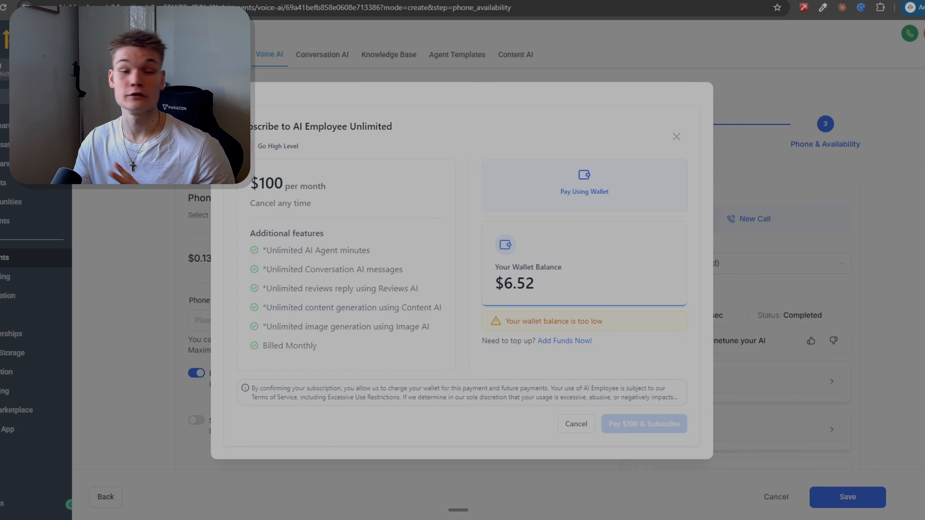
pyautogui.doubleClick(252, 181)
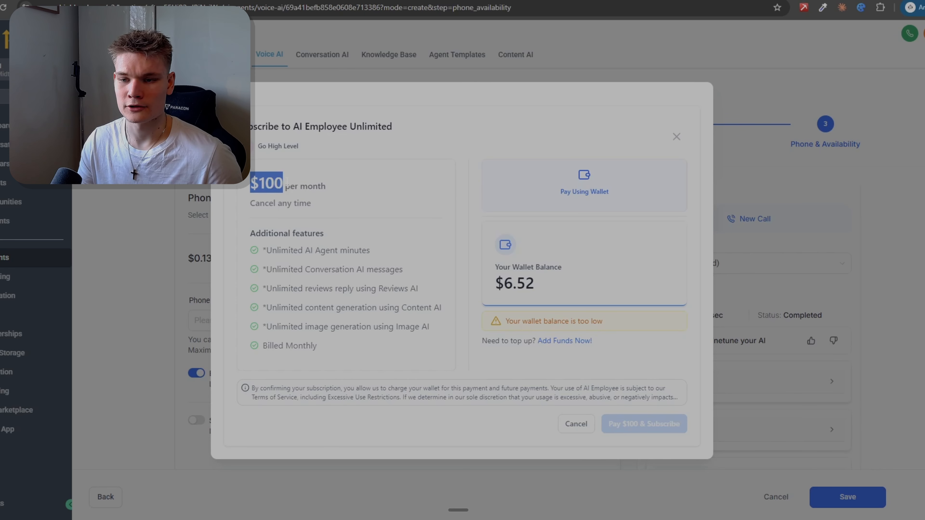
pyautogui.click(252, 180)
pyautogui.moveTo(279, 182); pyautogui.dragTo(299, 186)
pyautogui.click(346, 329)
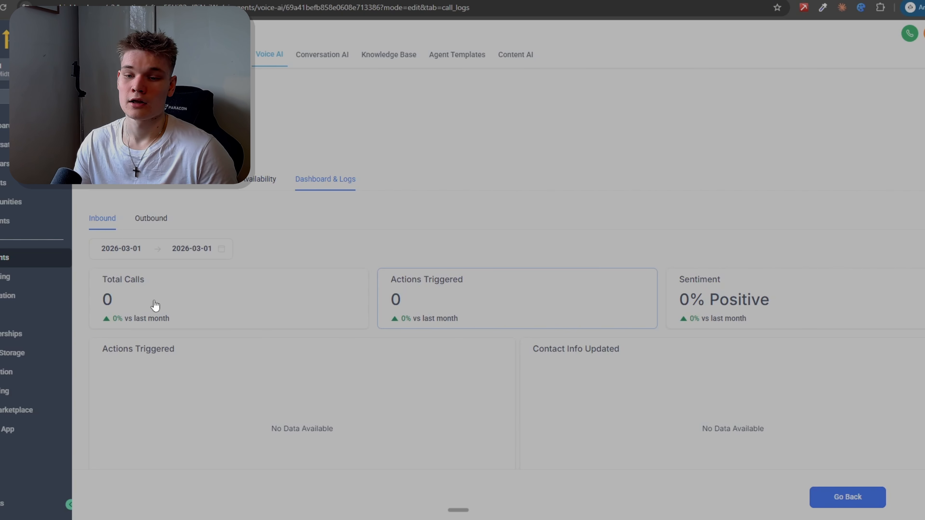
# Step: Examine the agent's inbound total calls statistics and completed calls chart, and return to its phone and availability settings
pyautogui.moveTo(118, 301); pyautogui.dragTo(104, 300)
pyautogui.click(104, 300)
pyautogui.scroll(-2, 171, 382)
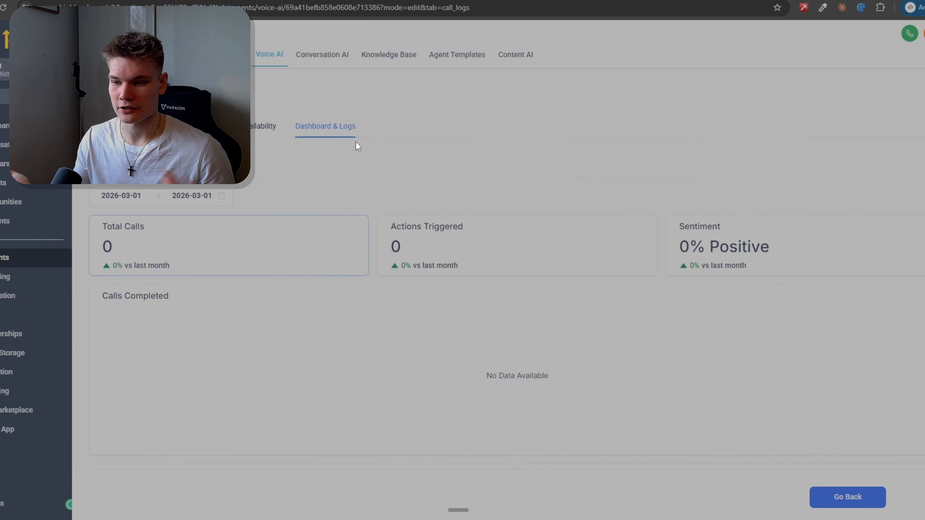
pyautogui.click(263, 126)
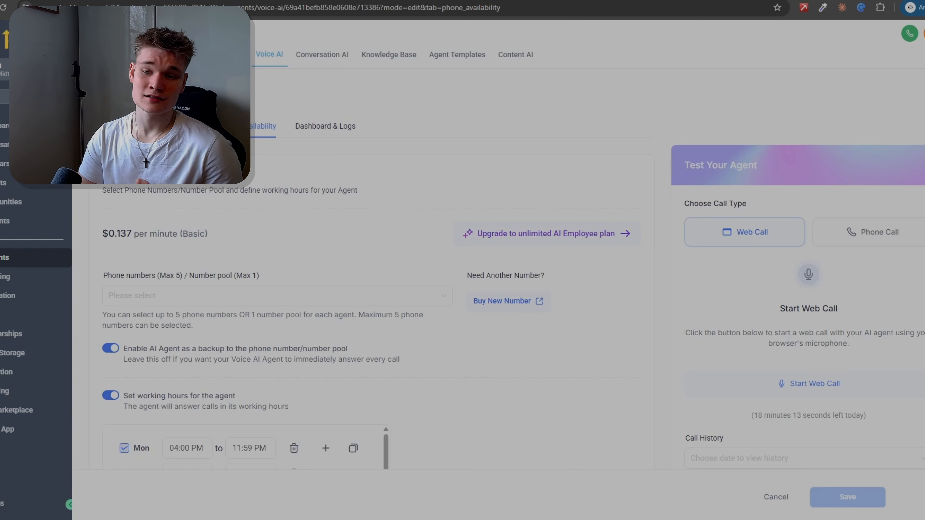